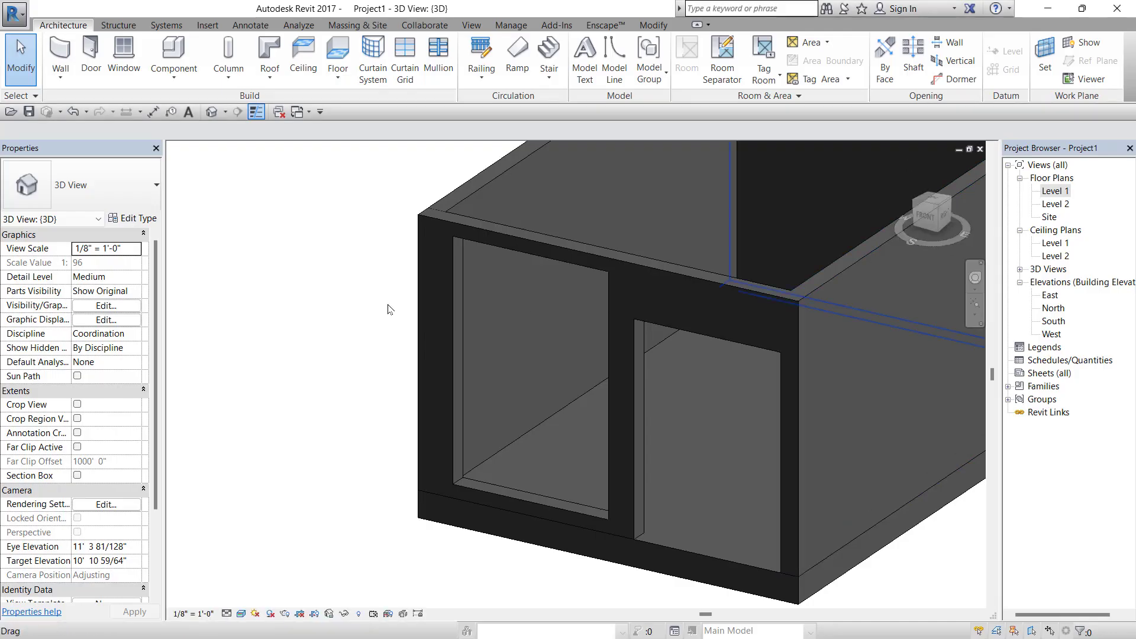
# Orbit the box building to a lower front-corner view, then minimize Revit.
pyautogui.scroll(-1, 387, 305)
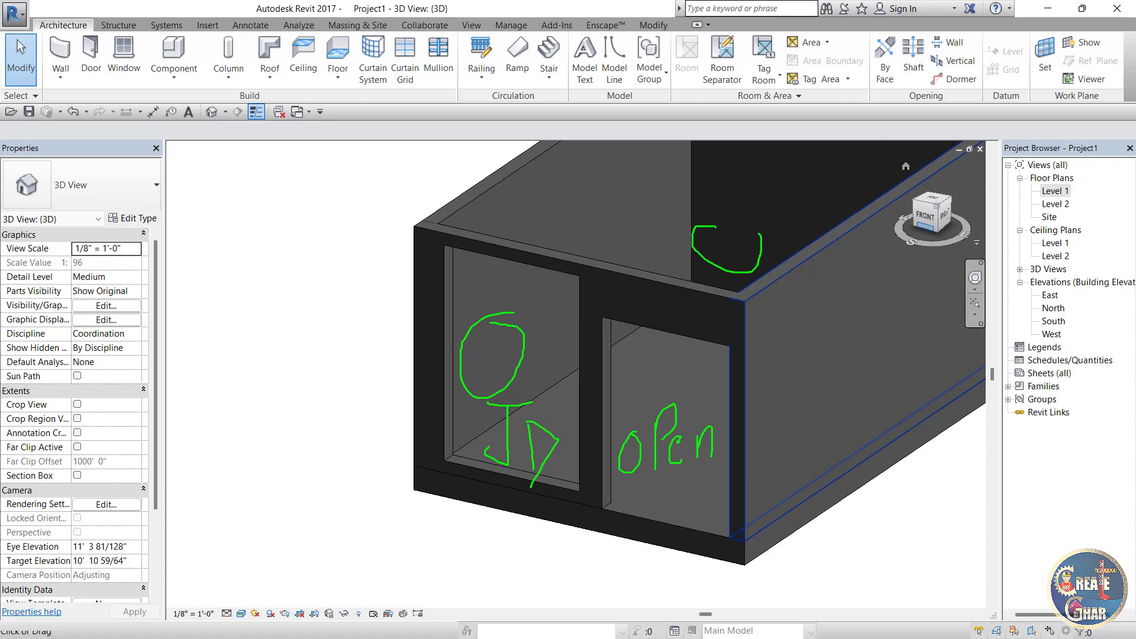
pyautogui.keyDown('shift'); pyautogui.moveTo(649, 367); pyautogui.dragTo(702, 272, button='middle'); pyautogui.keyUp('shift')
pyautogui.click(940, 210)
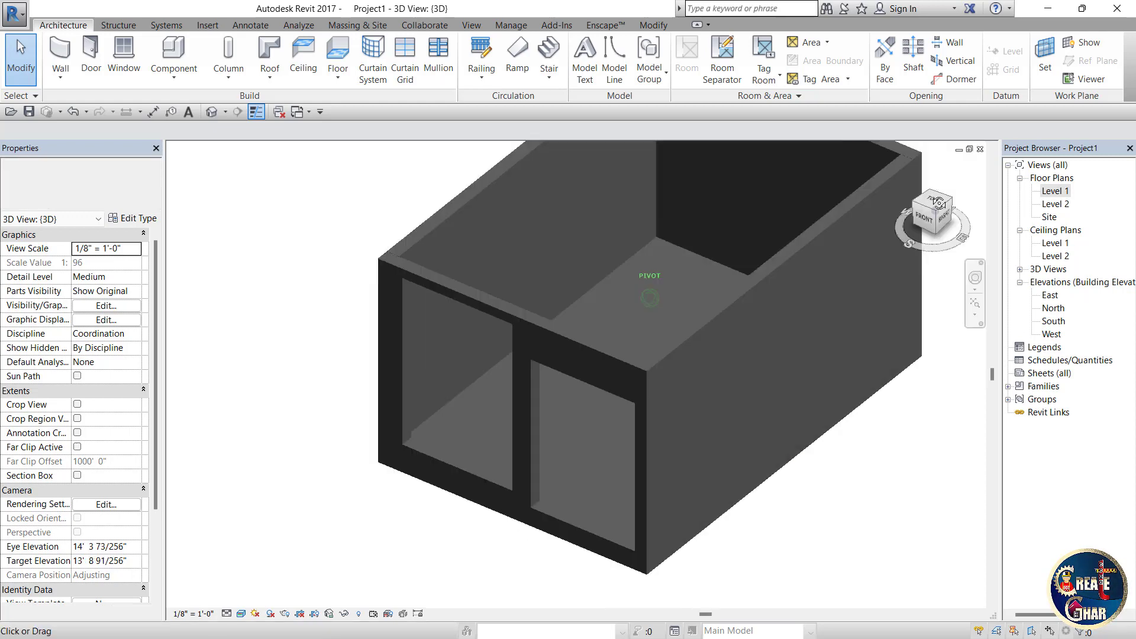
pyautogui.moveTo(953, 201)
pyautogui.mouseDown()
pyautogui.moveTo(926, 197)
pyautogui.moveTo(911, 217)
pyautogui.mouseUp()
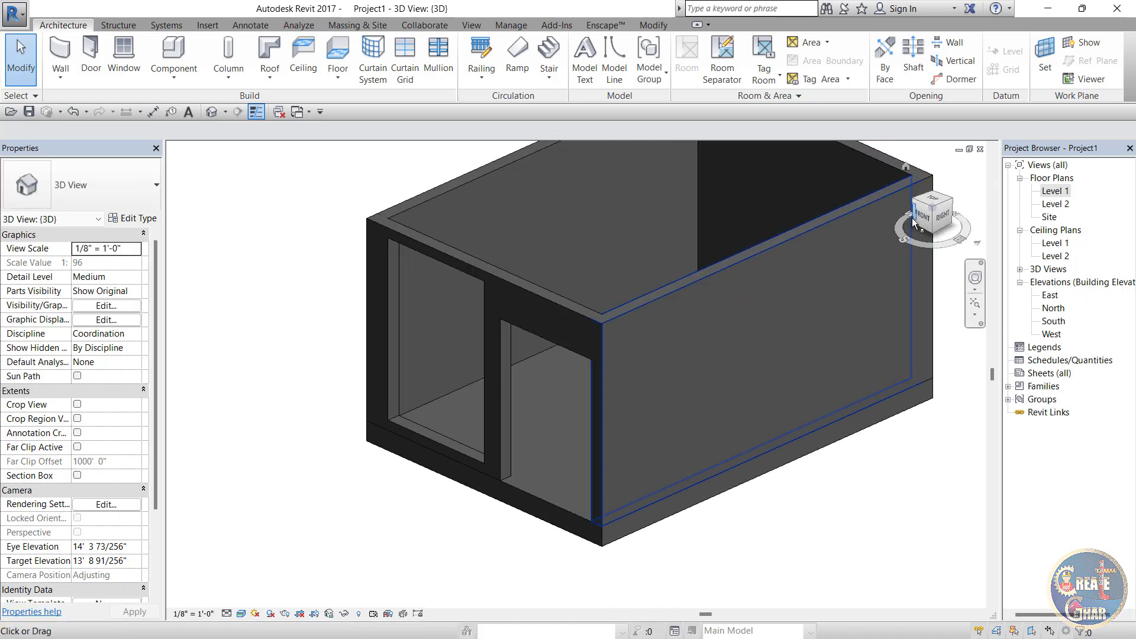
pyautogui.click(1051, 12)
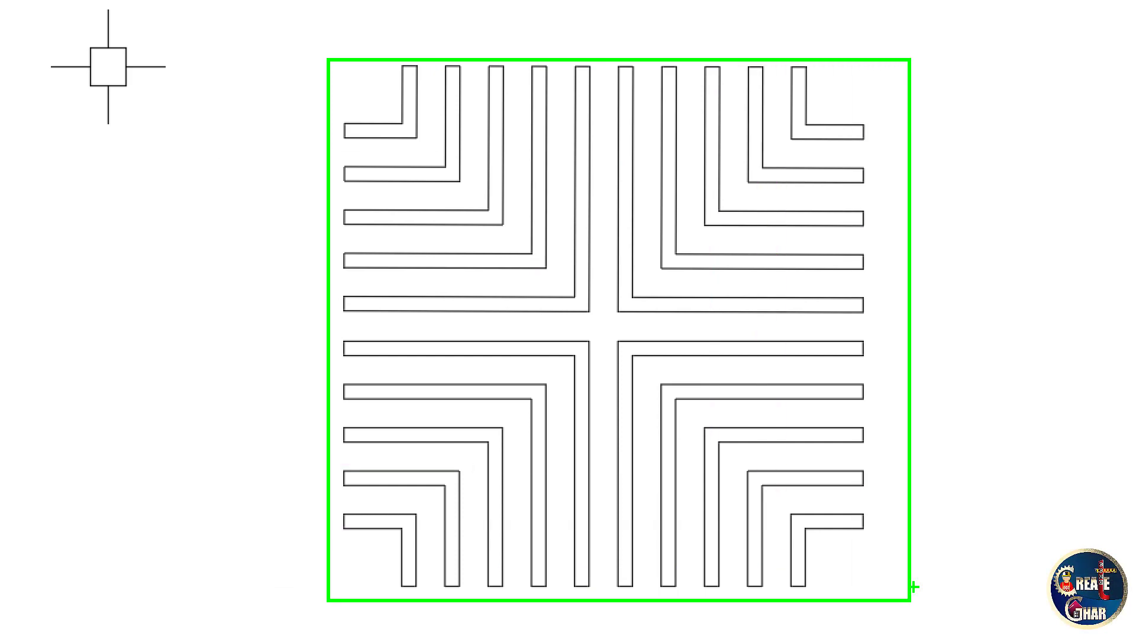
# Inspect the jali lattice drawing in Drawing1 and clear the command line with Esc.
pyautogui.moveTo(1022, 359); pyautogui.dragTo(997, 565)
pyautogui.moveTo(1123, 433); pyautogui.dragTo(1067, 547)
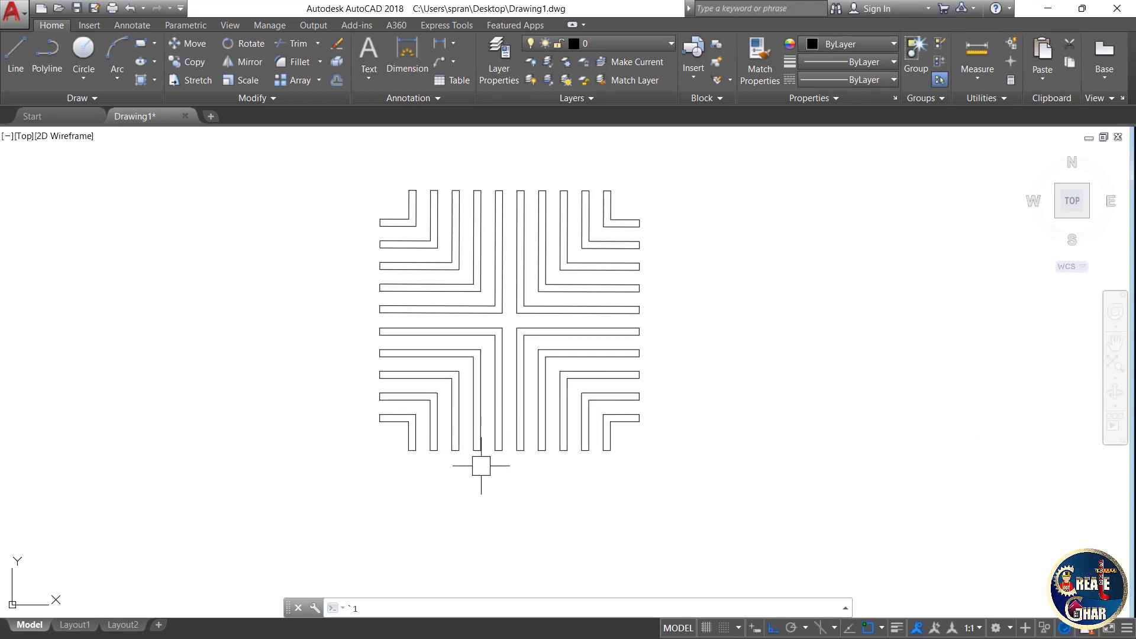
pyautogui.press('Escape')
pyautogui.press('Escape')
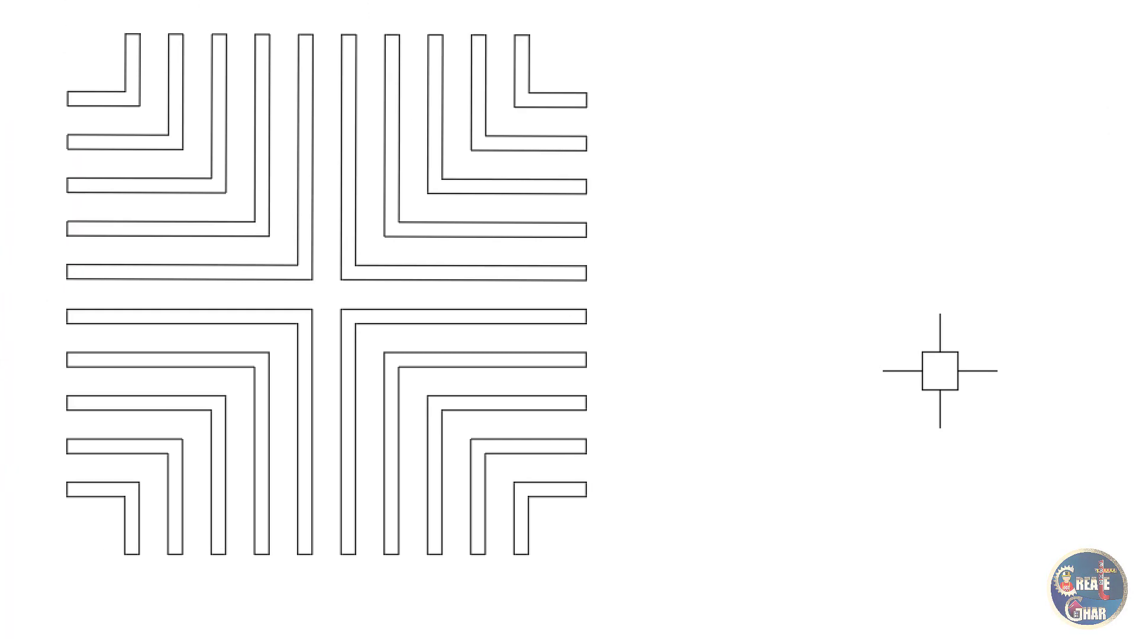
pyautogui.moveTo(768, 272); pyautogui.dragTo(785, 271)
pyautogui.moveTo(818, 185)
pyautogui.mouseDown()
pyautogui.moveTo(840, 352)
pyautogui.moveTo(843, 225)
pyautogui.moveTo(946, 337)
pyautogui.mouseUp()
pyautogui.moveTo(953, 232)
pyautogui.mouseDown()
pyautogui.moveTo(995, 260)
pyautogui.moveTo(1046, 263)
pyautogui.mouseUp()
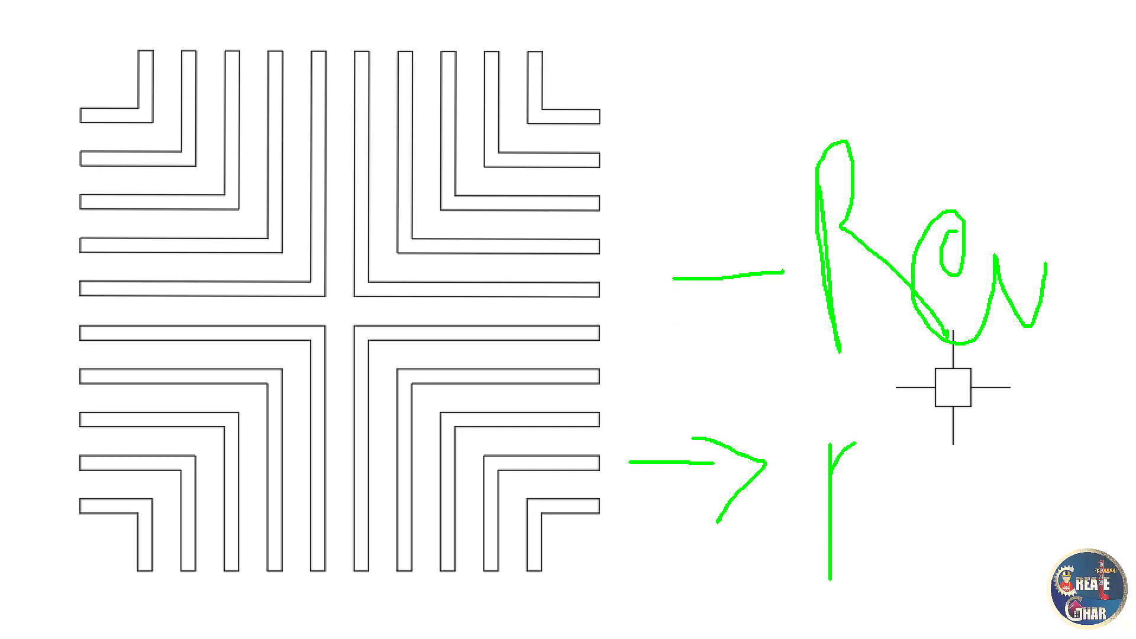
pyautogui.moveTo(855, 442); pyautogui.dragTo(864, 598)
pyautogui.moveTo(914, 562); pyautogui.dragTo(958, 532)
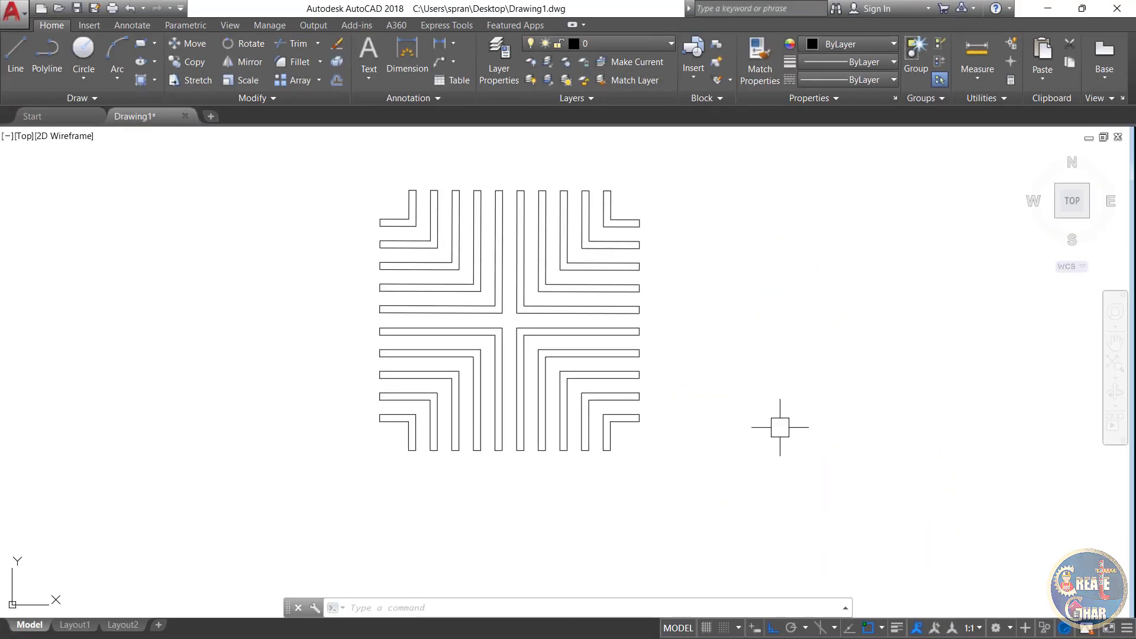
pyautogui.scroll(2, 494, 329)
pyautogui.scroll(-2, 530, 395)
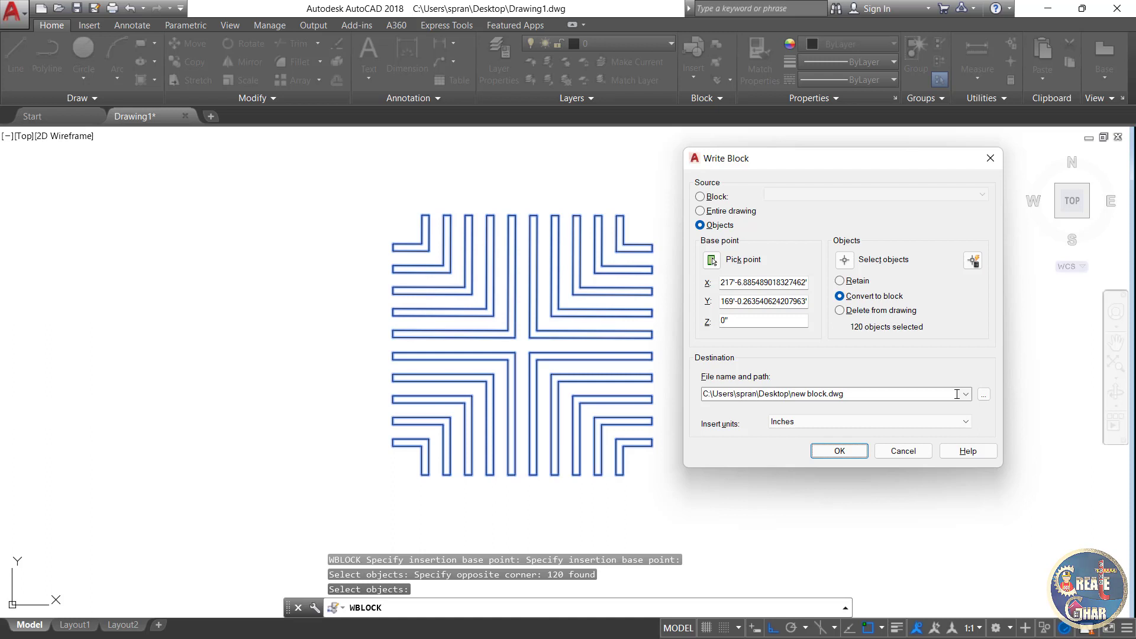
# Write the 120-object lattice out as new block.dwg on the Desktop, then minimize AutoCAD.
pyautogui.click(862, 451)
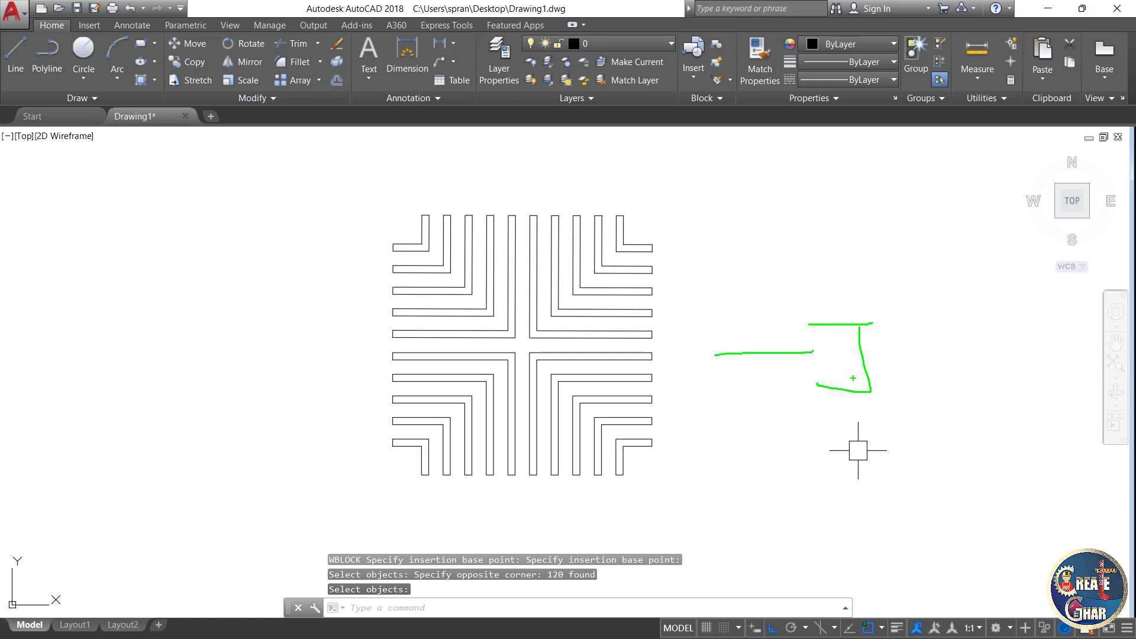
pyautogui.press('Escape')
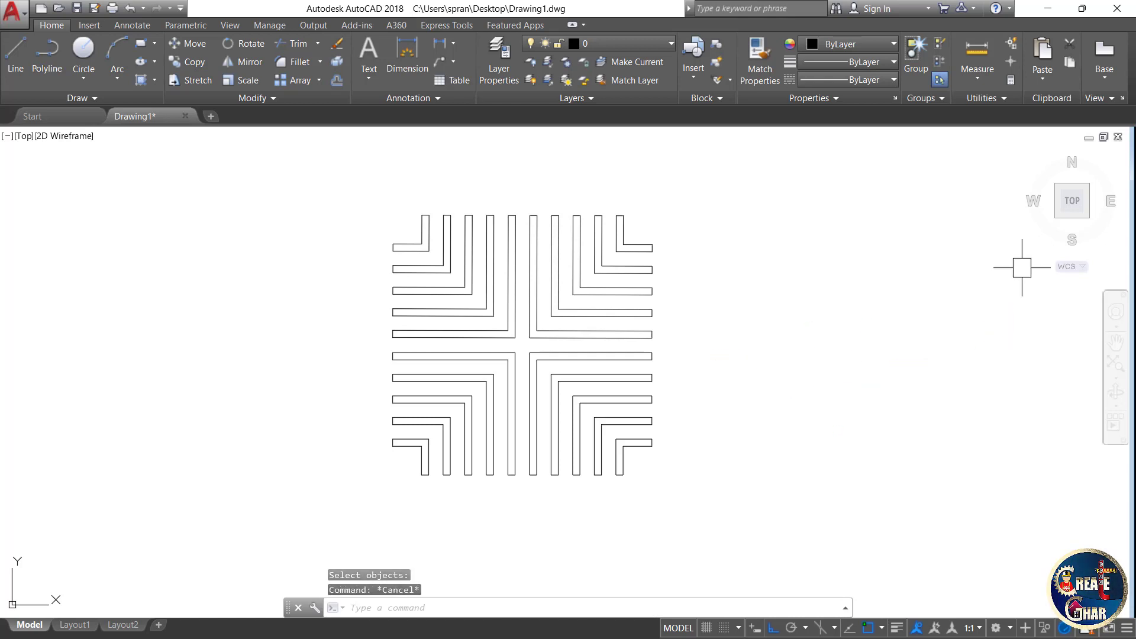
pyautogui.click(1046, 9)
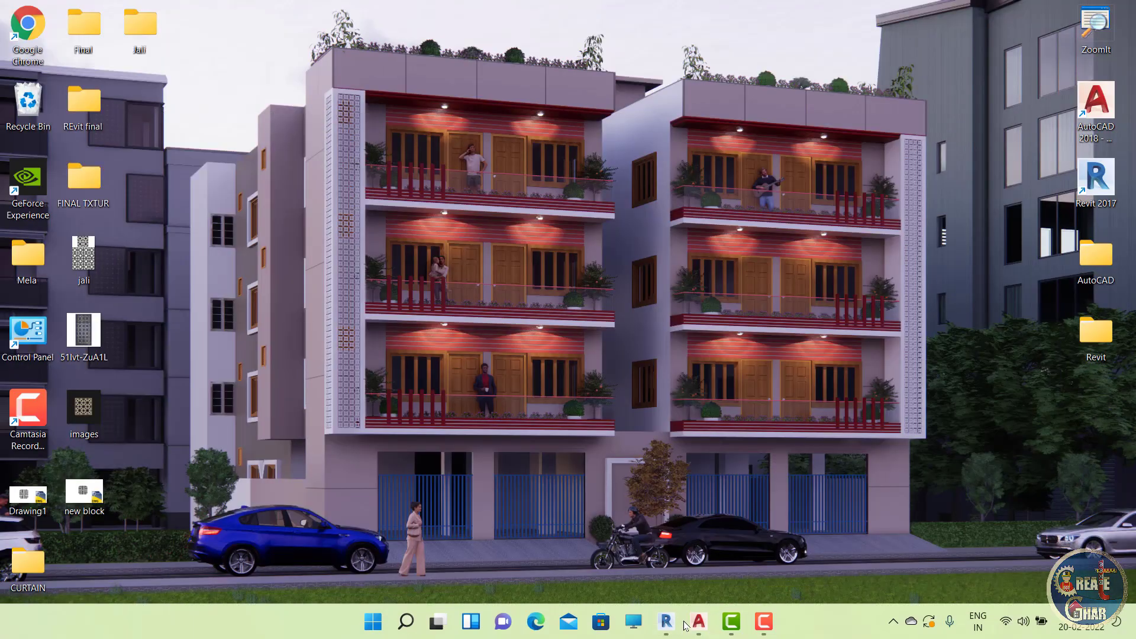
# Restore Revit and open the South elevation view, zoomed in on the building.
pyautogui.click(677, 621)
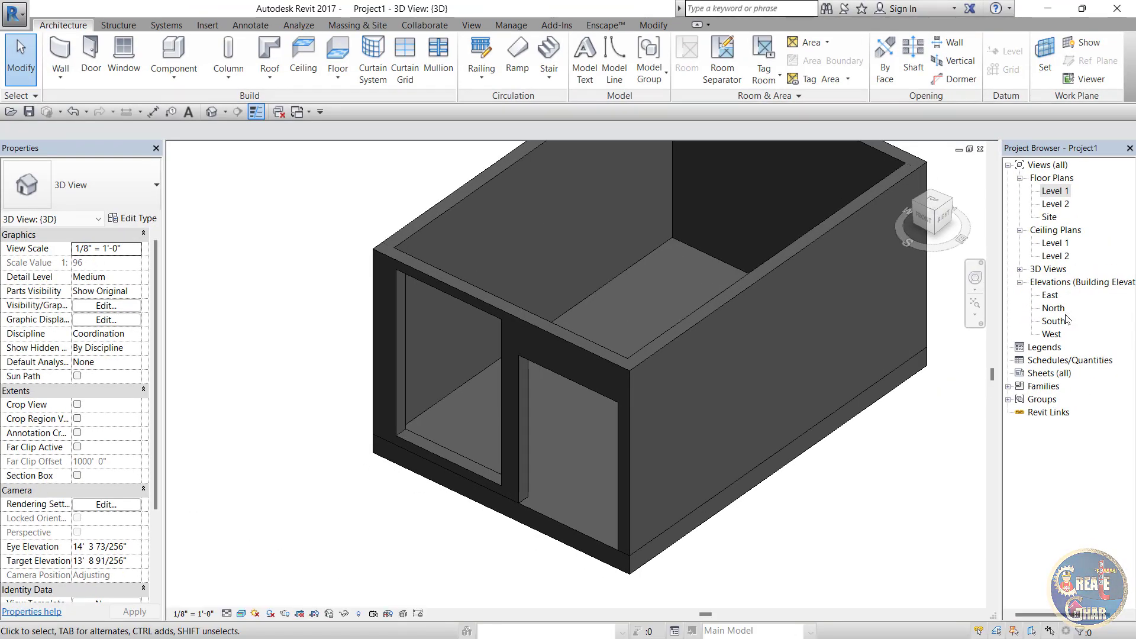
pyautogui.doubleClick(1054, 321)
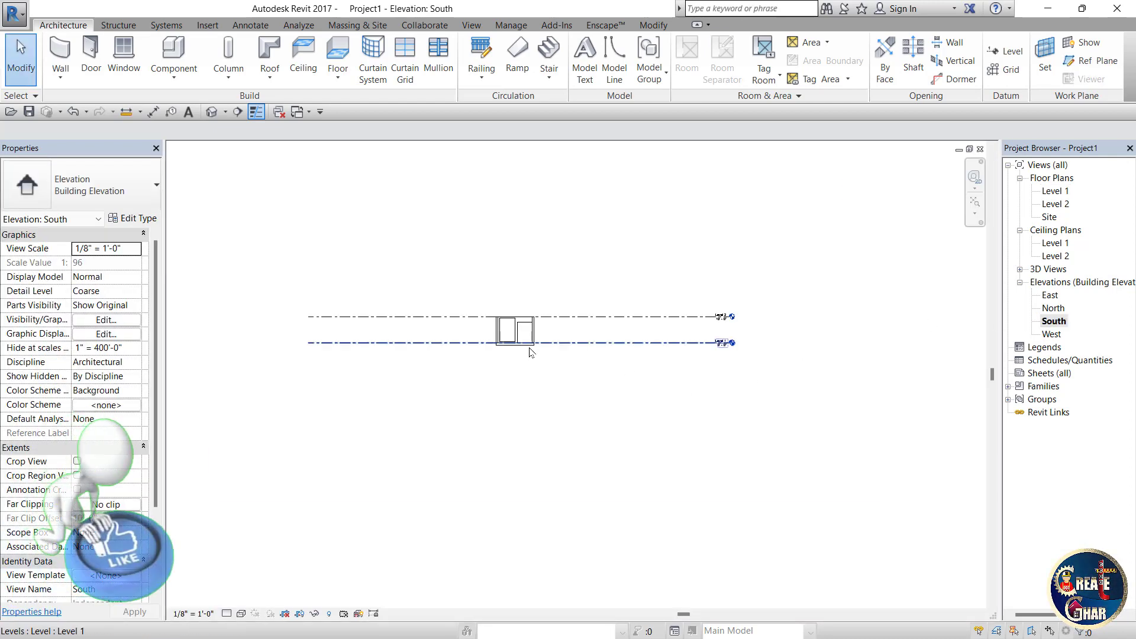
pyautogui.scroll(5, 528, 350)
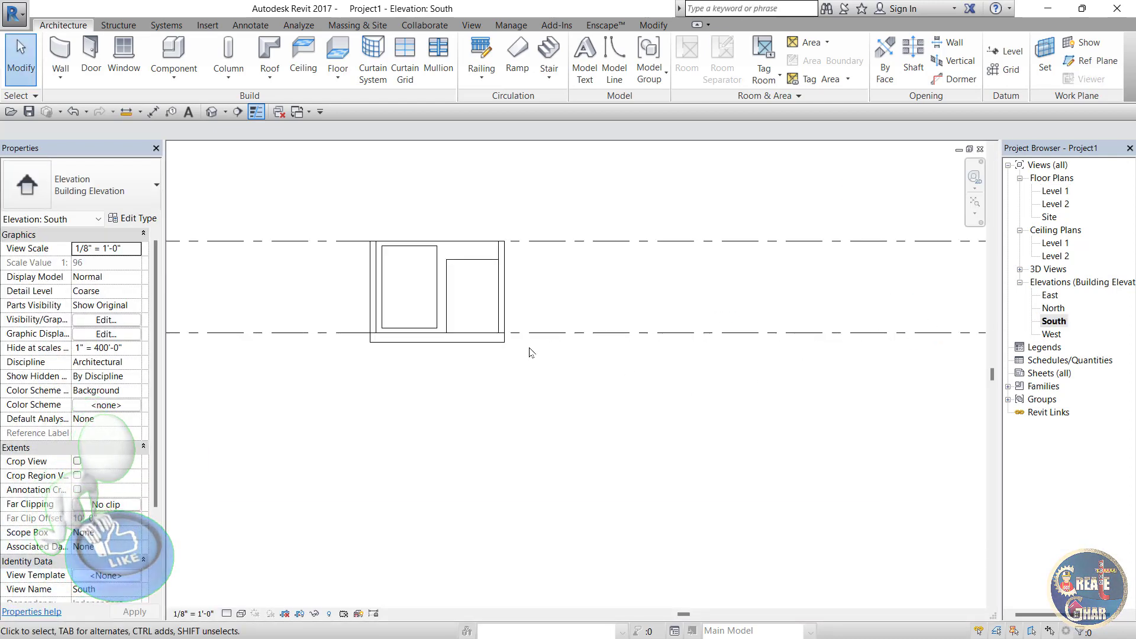
pyautogui.click(218, 28)
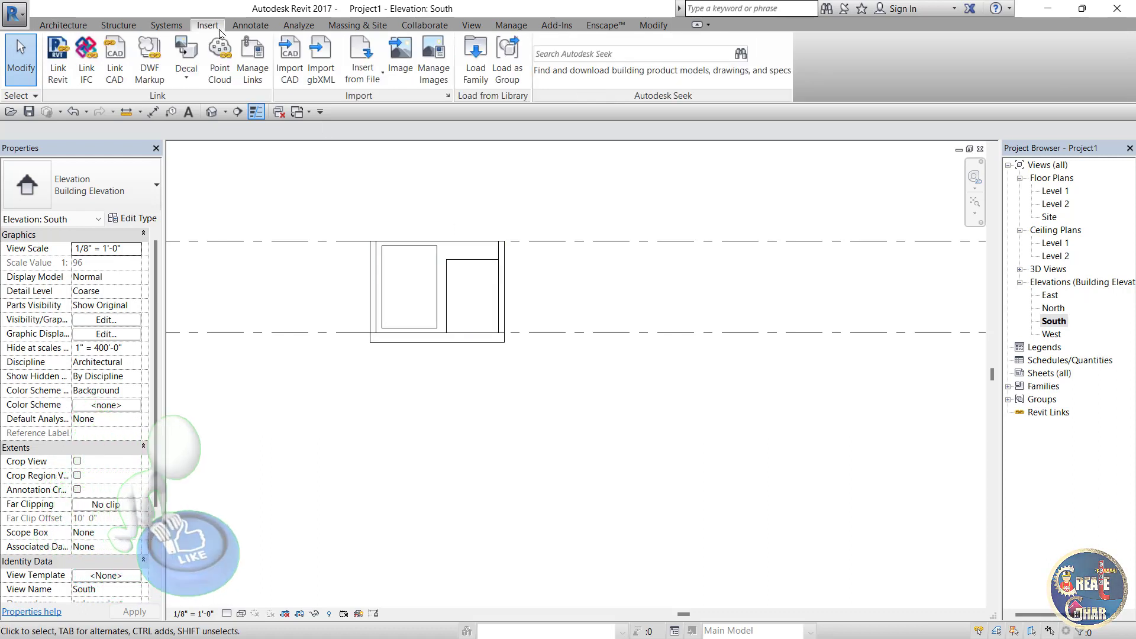
# Choose new block.dwg for CAD import, positioned Auto - Center to Center at Level 1.
pyautogui.click(295, 78)
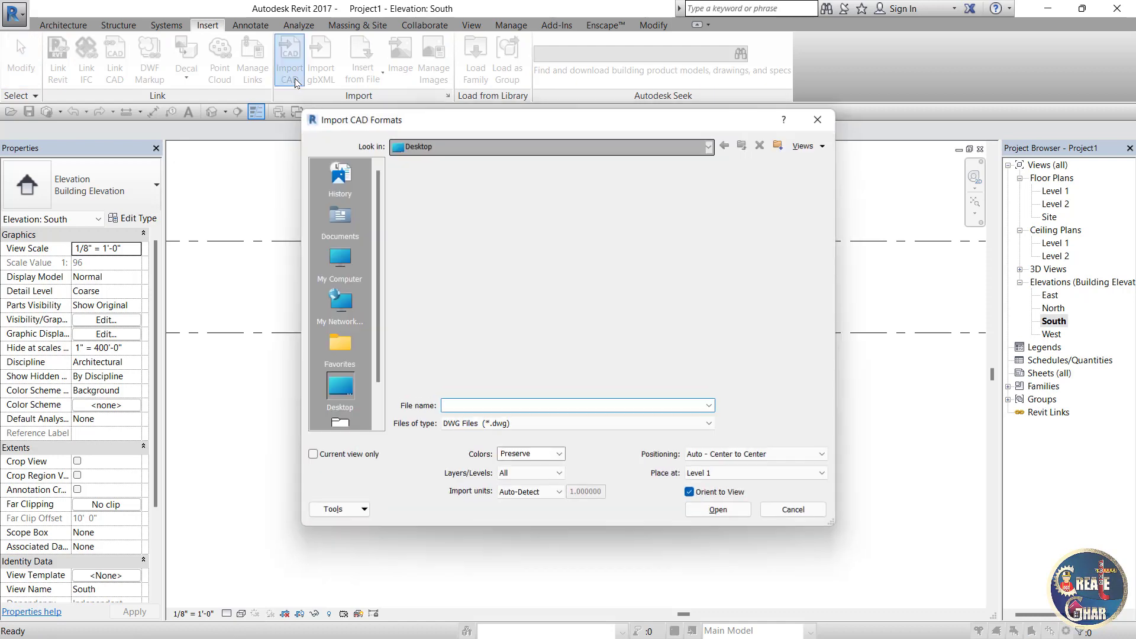
pyautogui.scroll(-1, 451, 289)
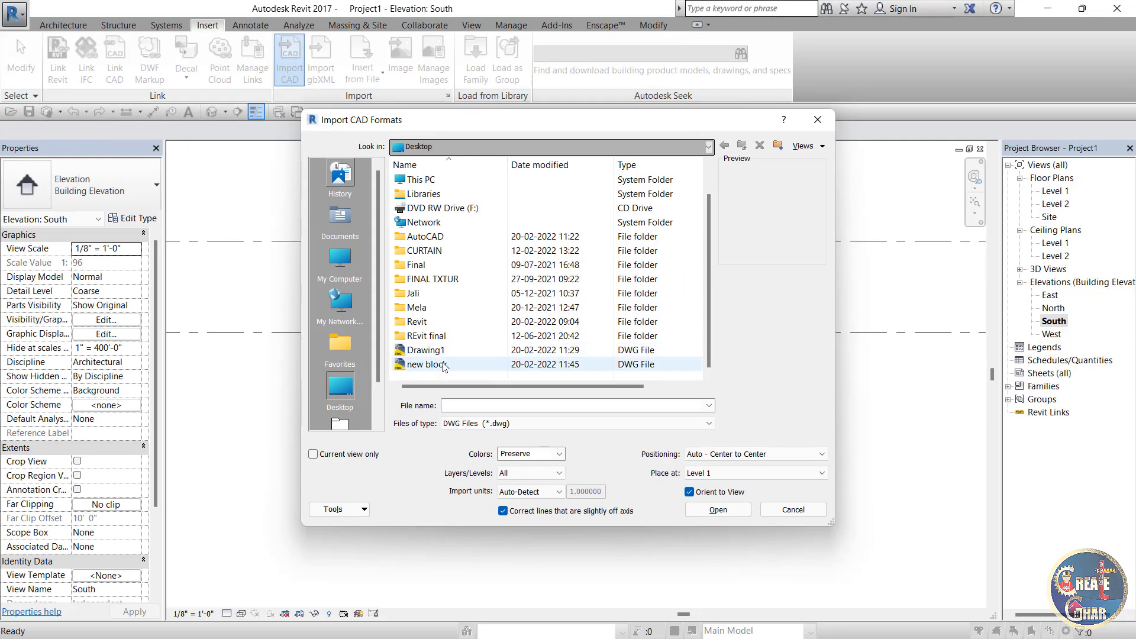
pyautogui.click(445, 364)
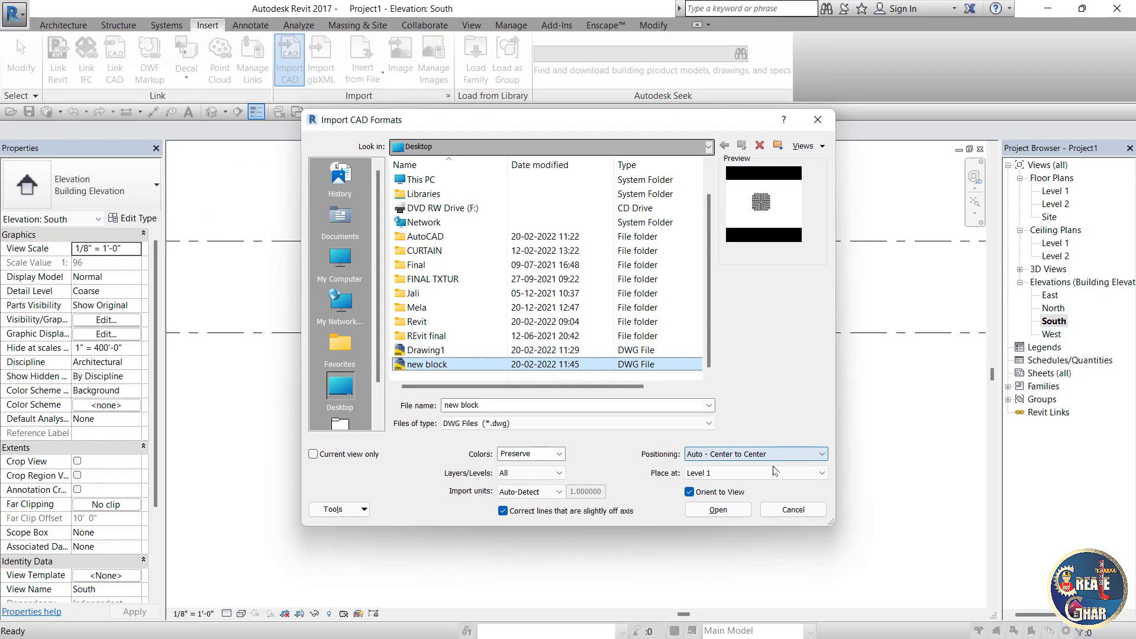
pyautogui.click(769, 454)
pyautogui.click(775, 475)
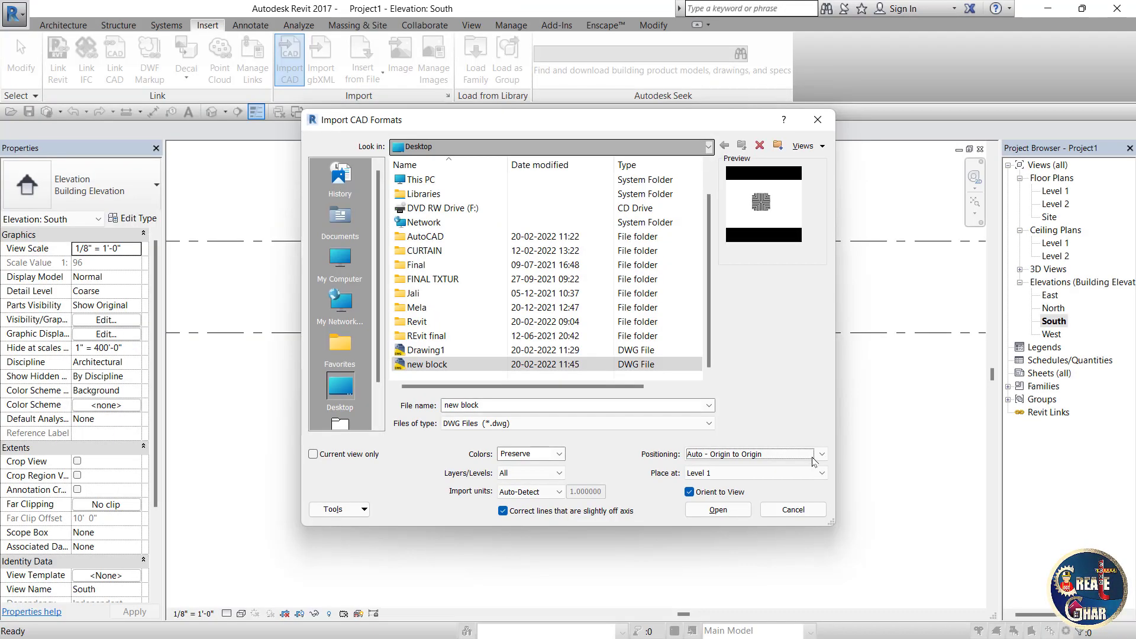
pyautogui.click(813, 457)
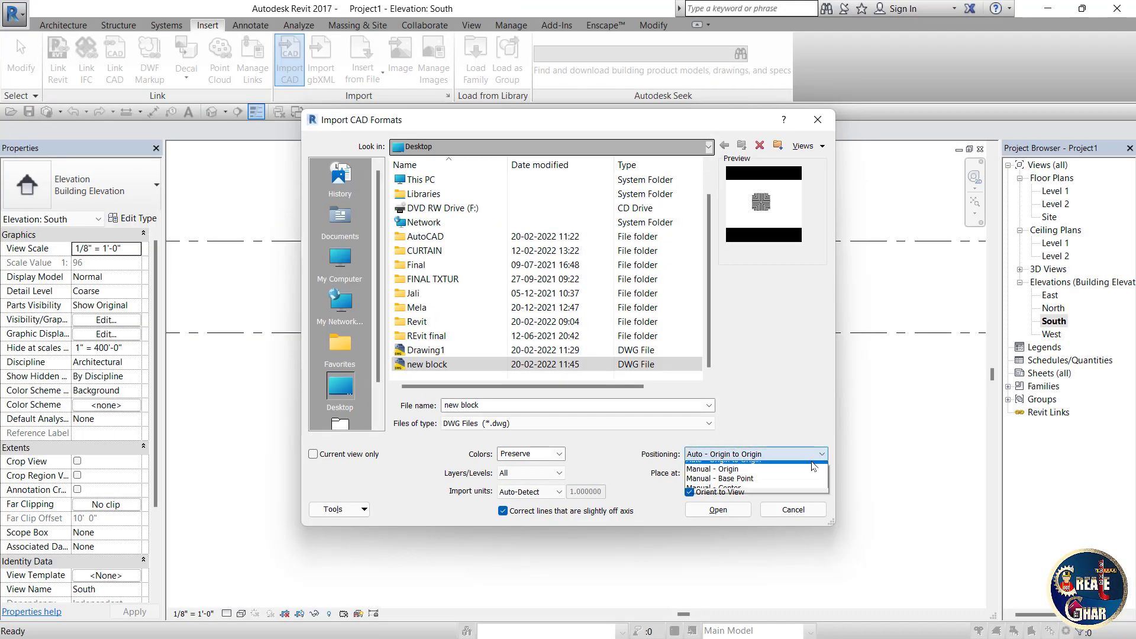
pyautogui.click(786, 467)
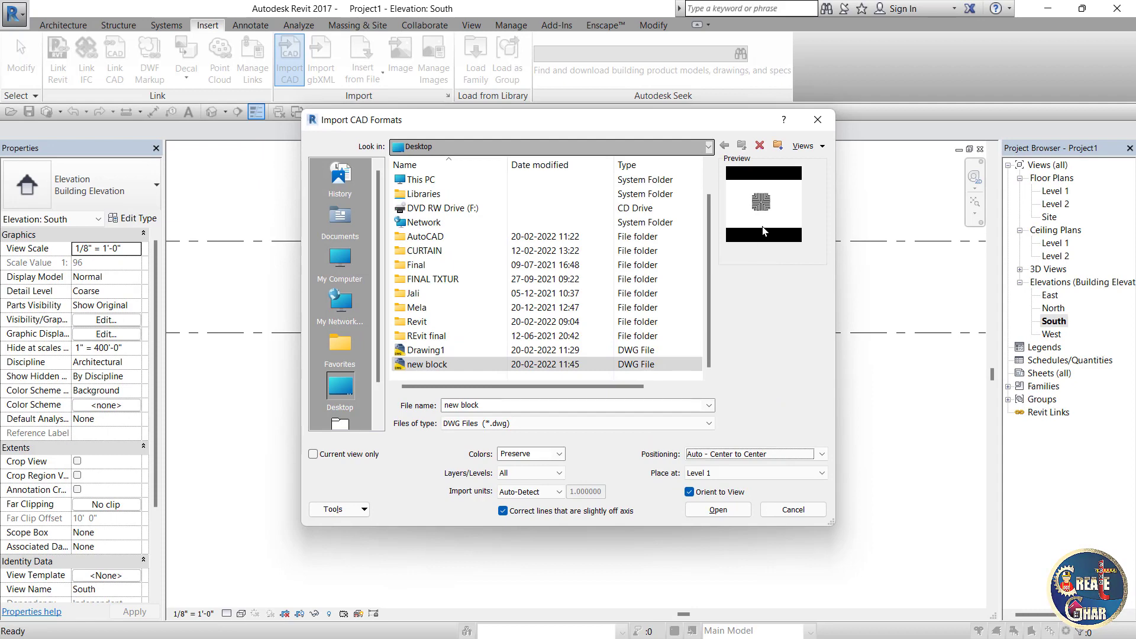
# Import the lattice block and check that it sits inside the right-hand wall opening.
pyautogui.click(718, 510)
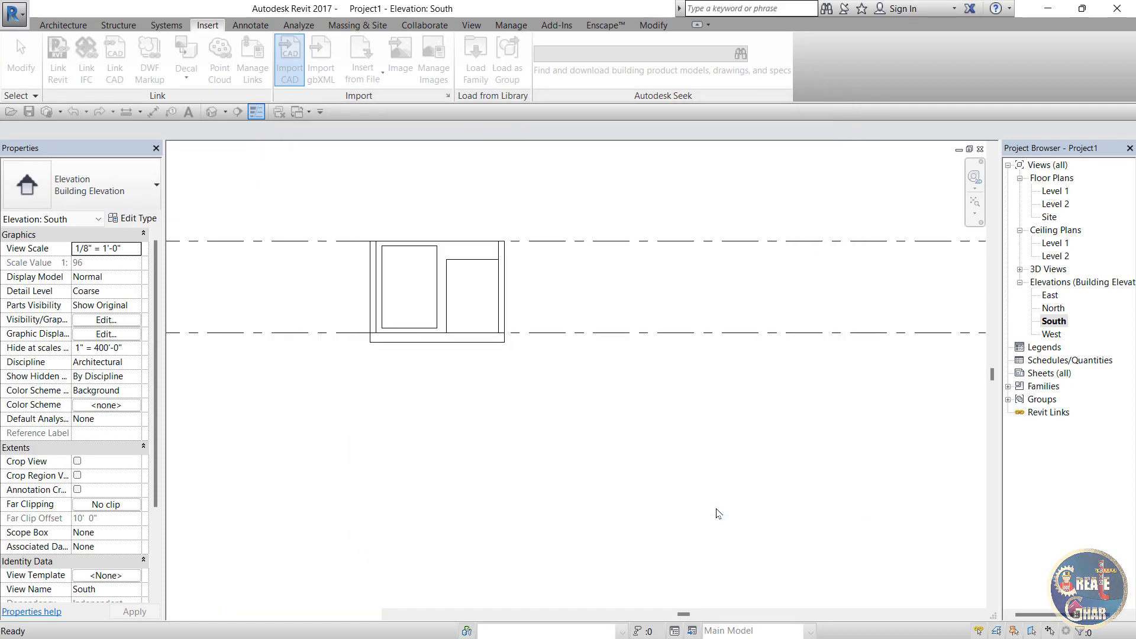
pyautogui.scroll(2, 477, 277)
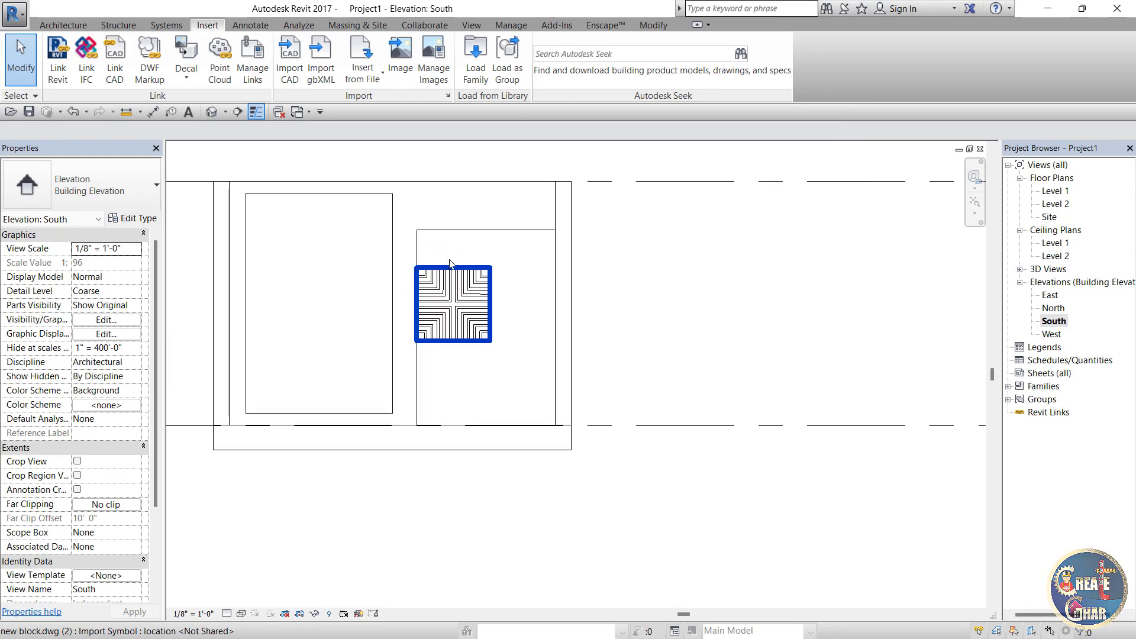
pyautogui.click(470, 314)
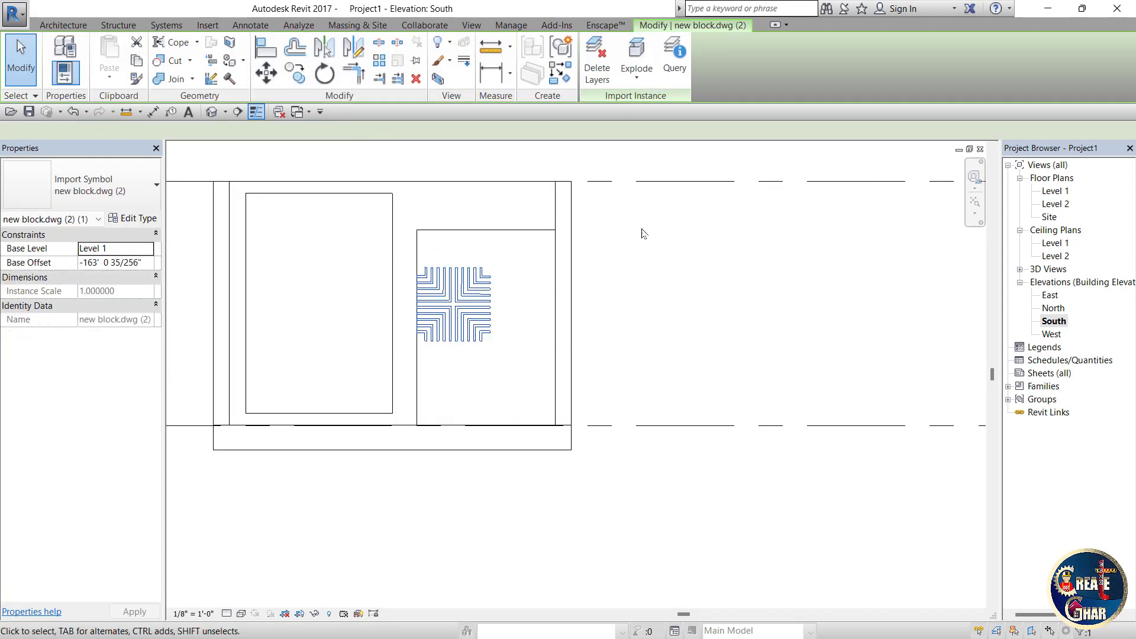
pyautogui.press('Escape')
pyautogui.scroll(-1, 532, 292)
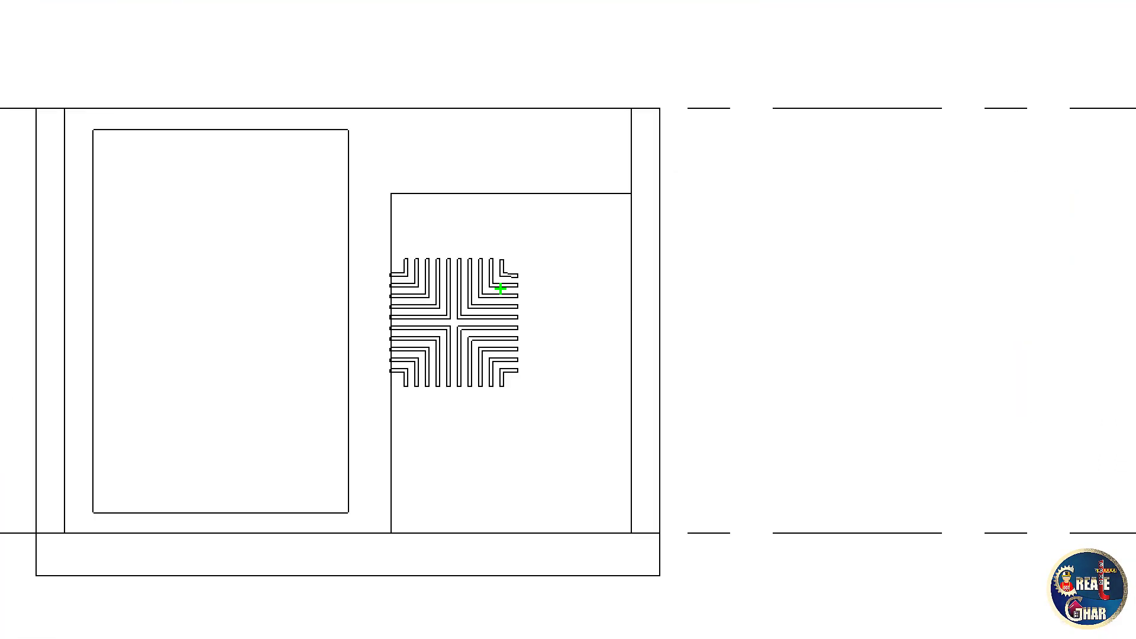
pyautogui.moveTo(591, 246); pyautogui.dragTo(497, 241)
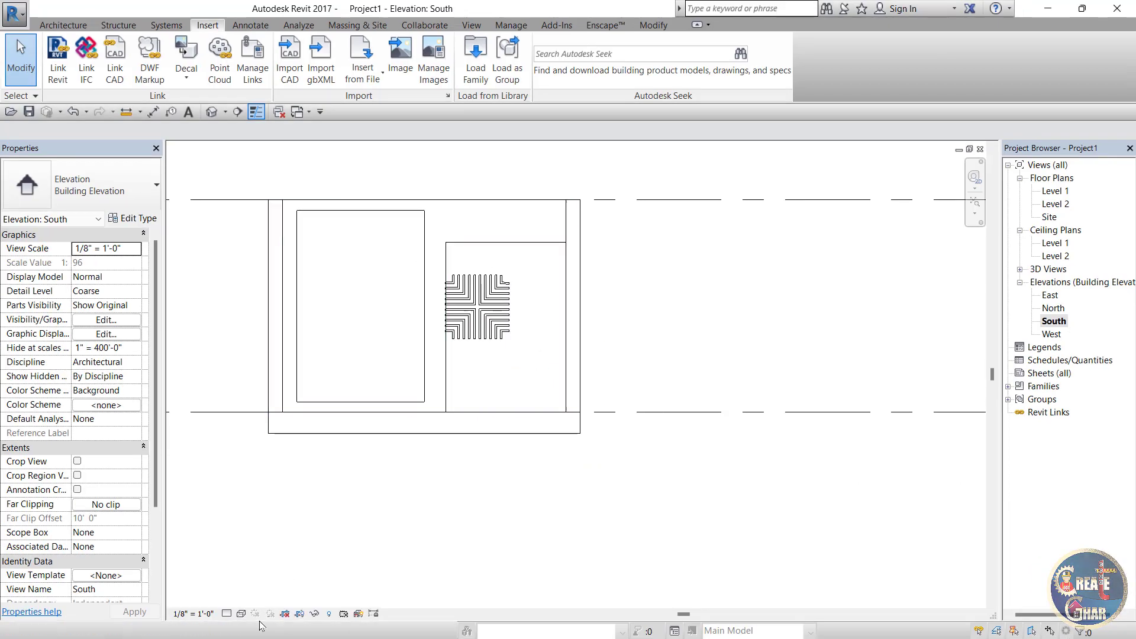
pyautogui.click(242, 614)
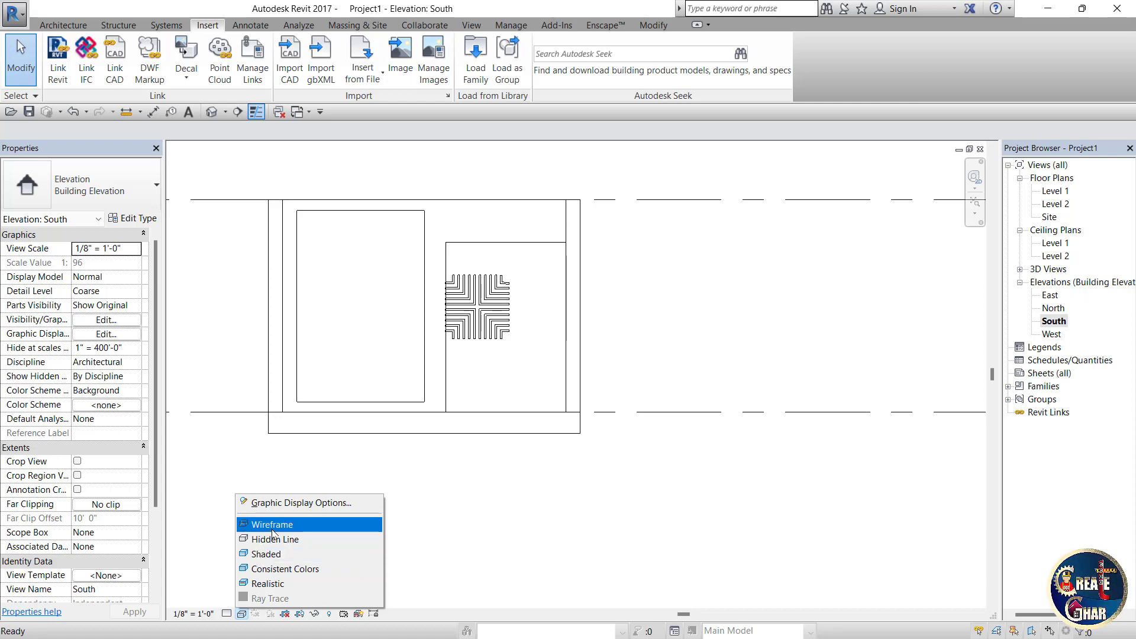
pyautogui.click(465, 443)
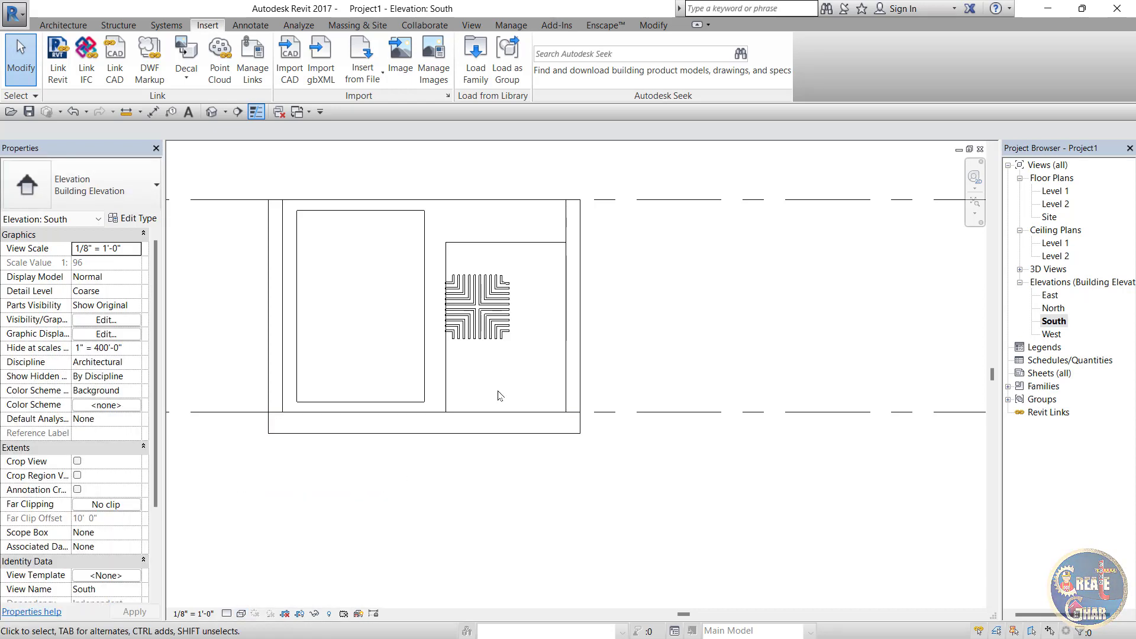
# Open the default 3D view with the 3D shortcut and snap it to the FRONT face.
pyautogui.press('3')
pyautogui.press('d')
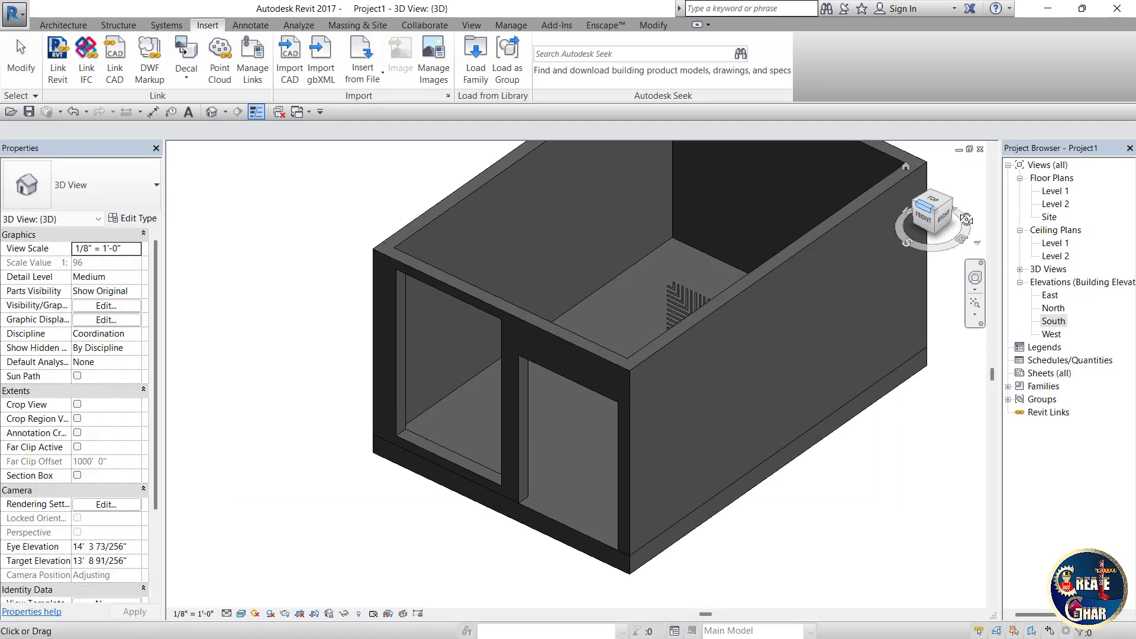
pyautogui.moveTo(930, 212); pyautogui.dragTo(768, 232)
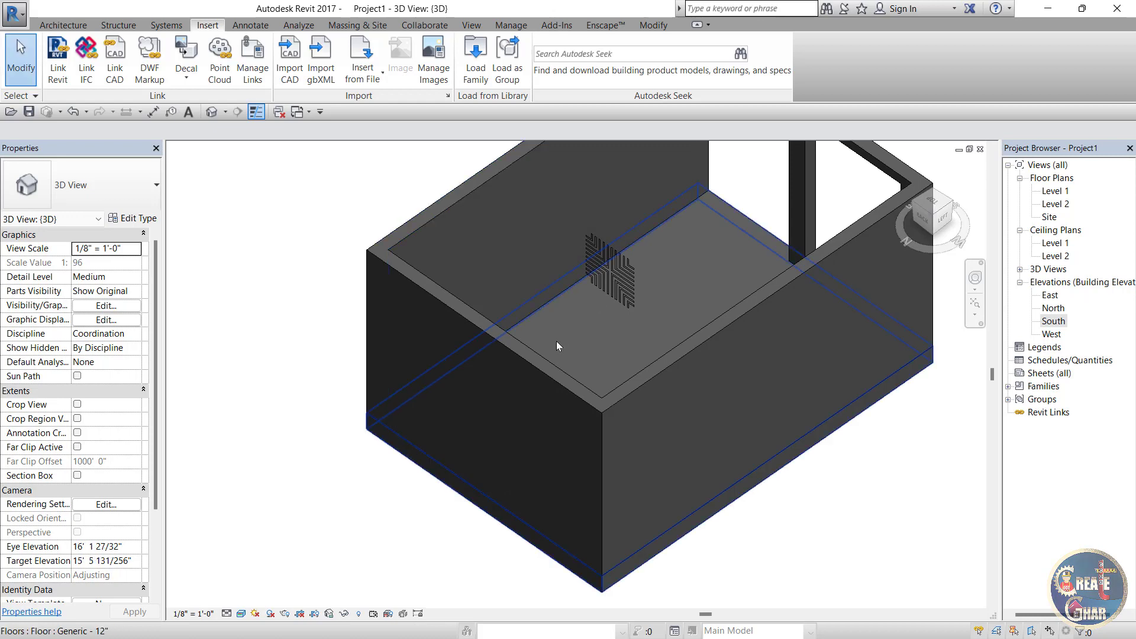
pyautogui.scroll(3, 626, 243)
pyautogui.scroll(1, 488, 372)
pyautogui.scroll(-5, 488, 373)
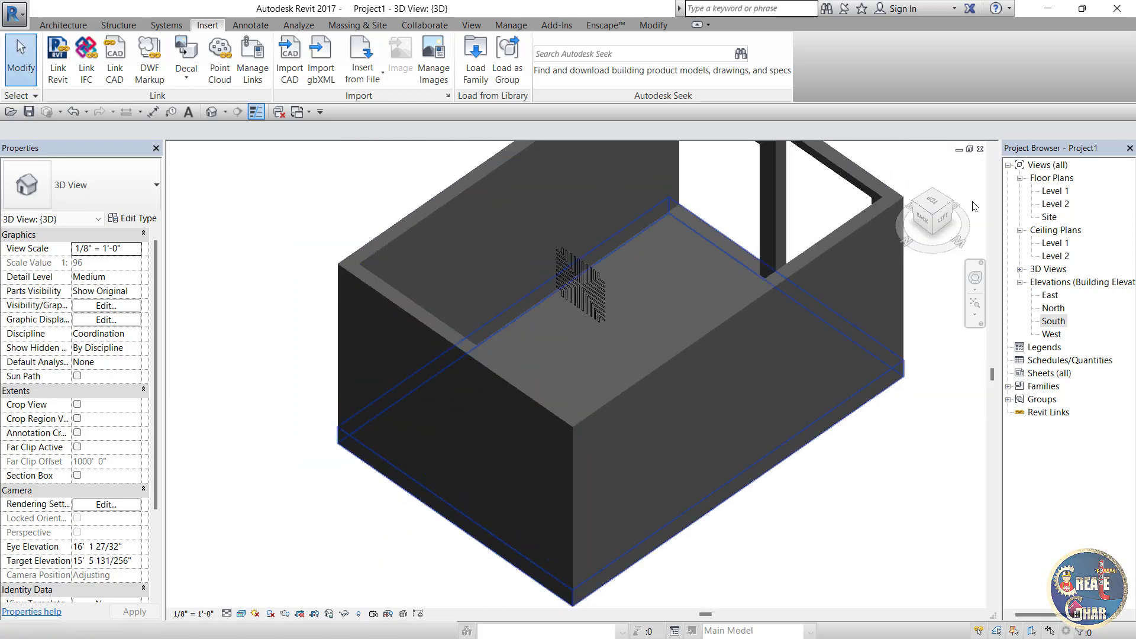
pyautogui.click(956, 218)
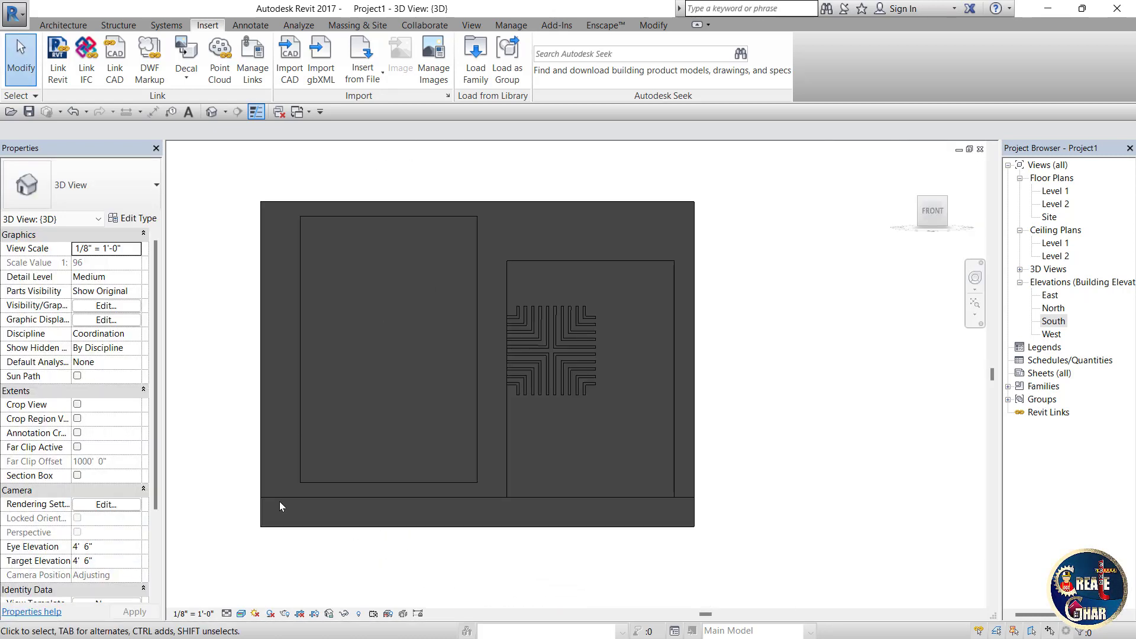
# Switch the 3D view's visual style to Hidden Line.
pyautogui.click(241, 614)
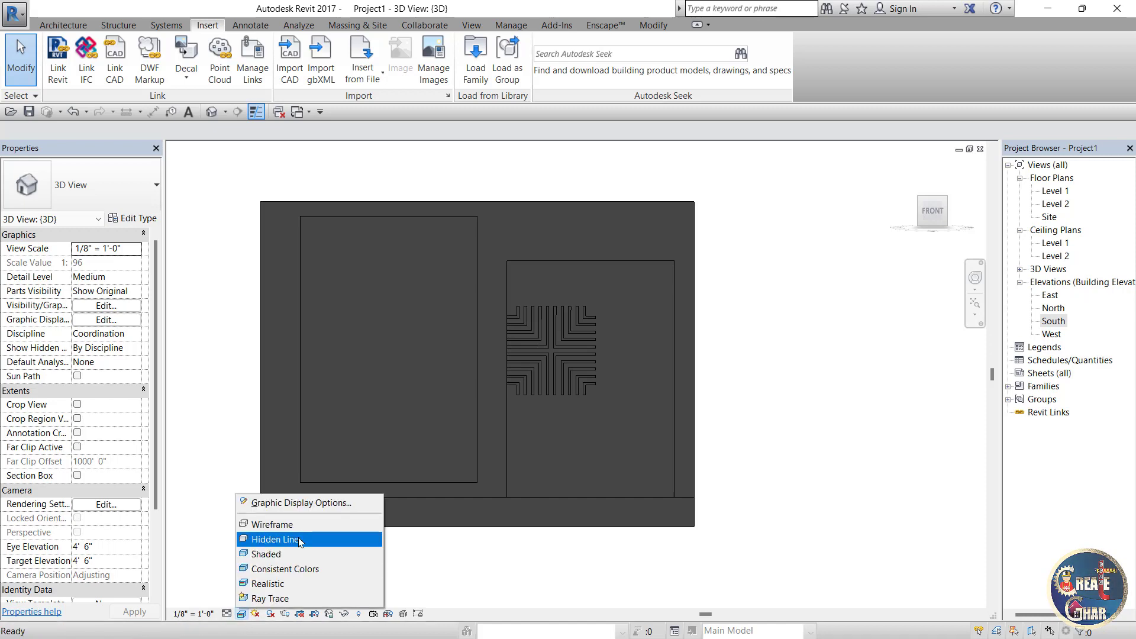
pyautogui.click(298, 538)
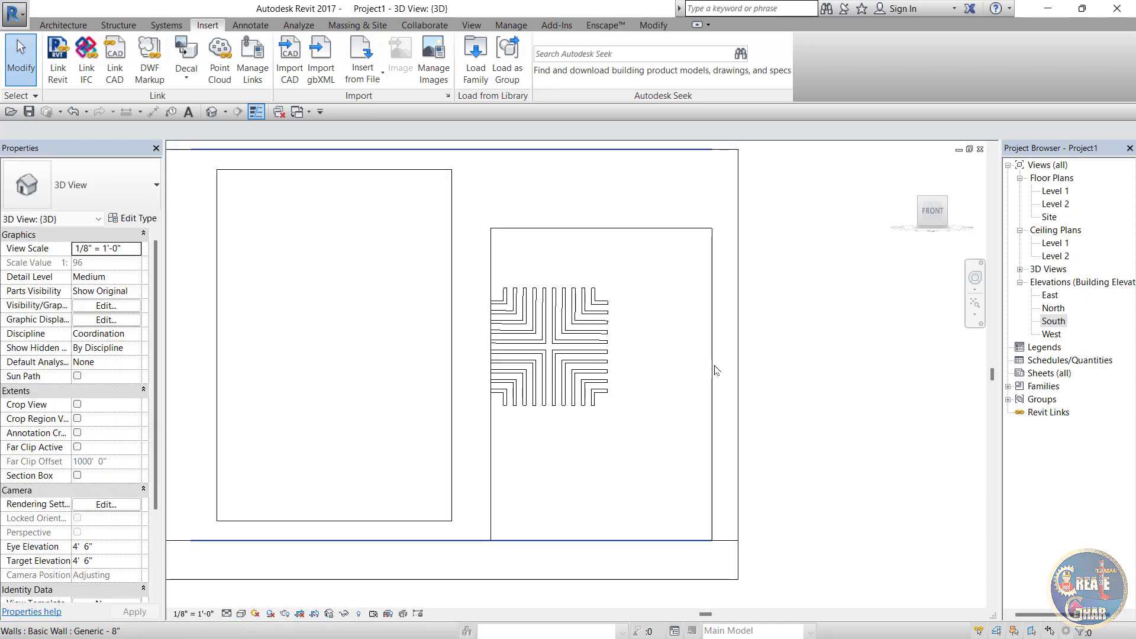
pyautogui.moveTo(561, 368); pyautogui.dragTo(599, 369, button='middle')
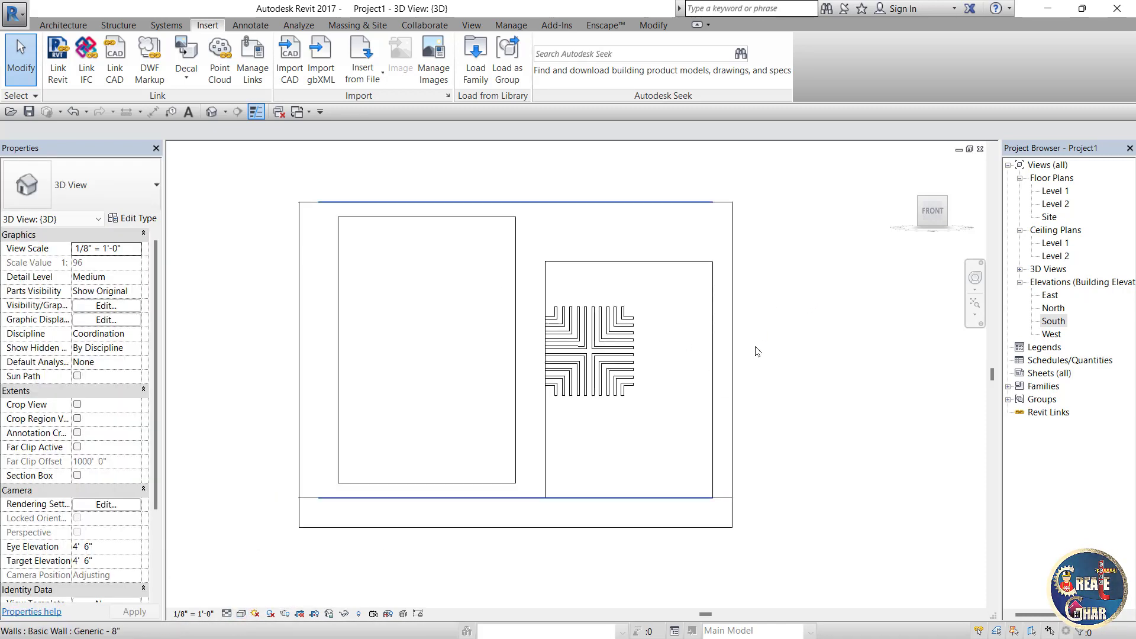
pyautogui.scroll(1, 634, 349)
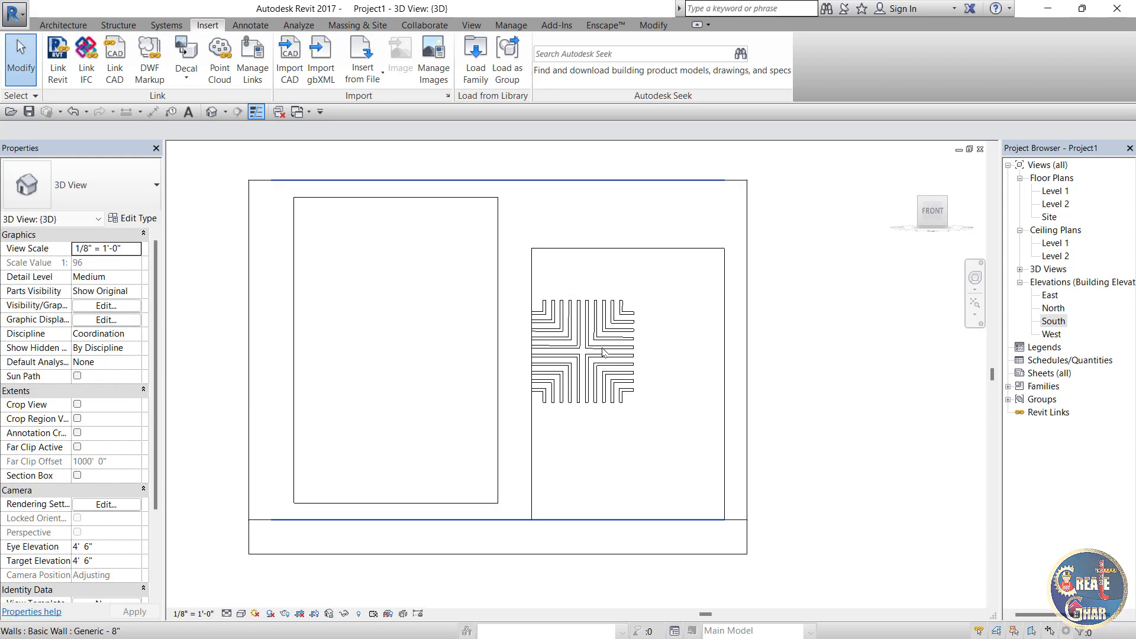
# Window-select the lattice block and move it from its corner to the left opening's wall edge.
pyautogui.click(603, 350)
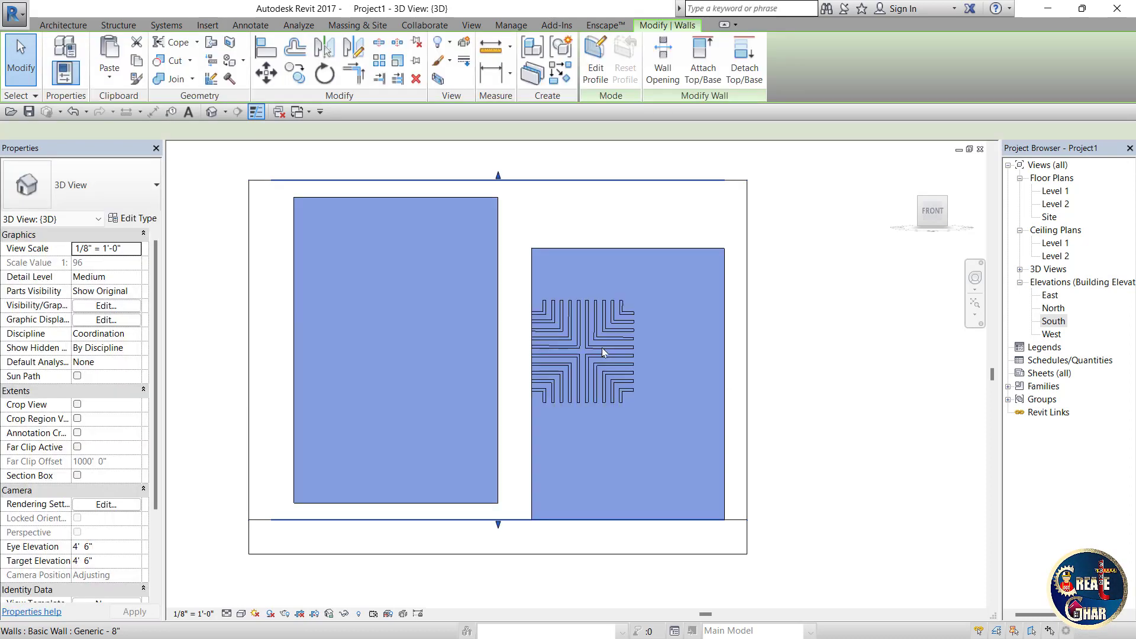
pyautogui.press('Escape')
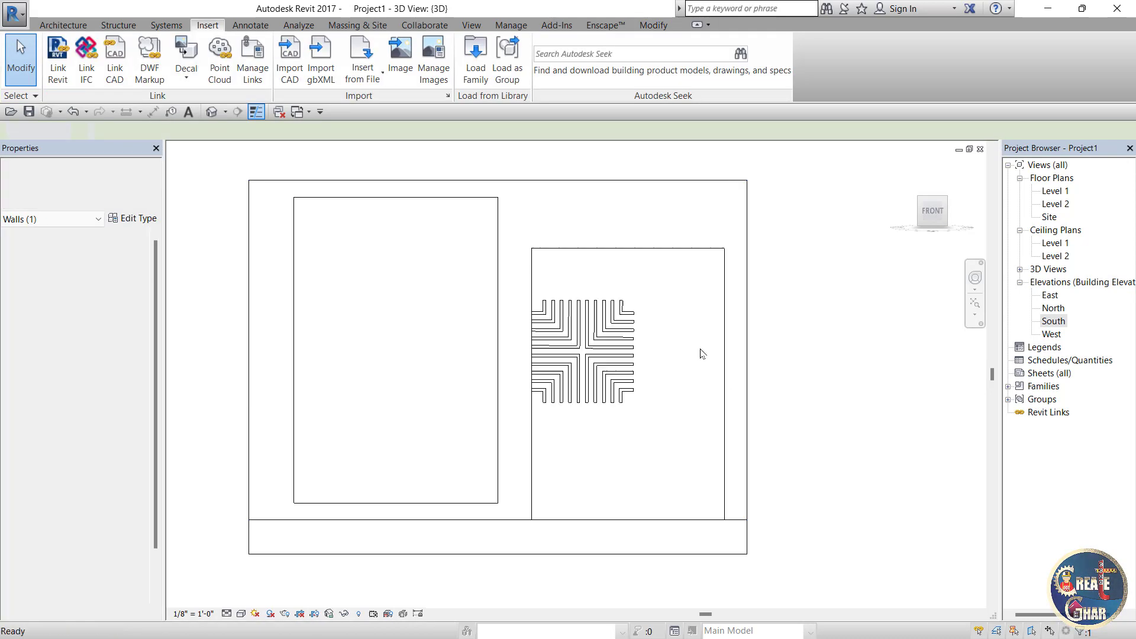
pyautogui.scroll(-2, 702, 352)
pyautogui.moveTo(531, 165); pyautogui.dragTo(705, 496)
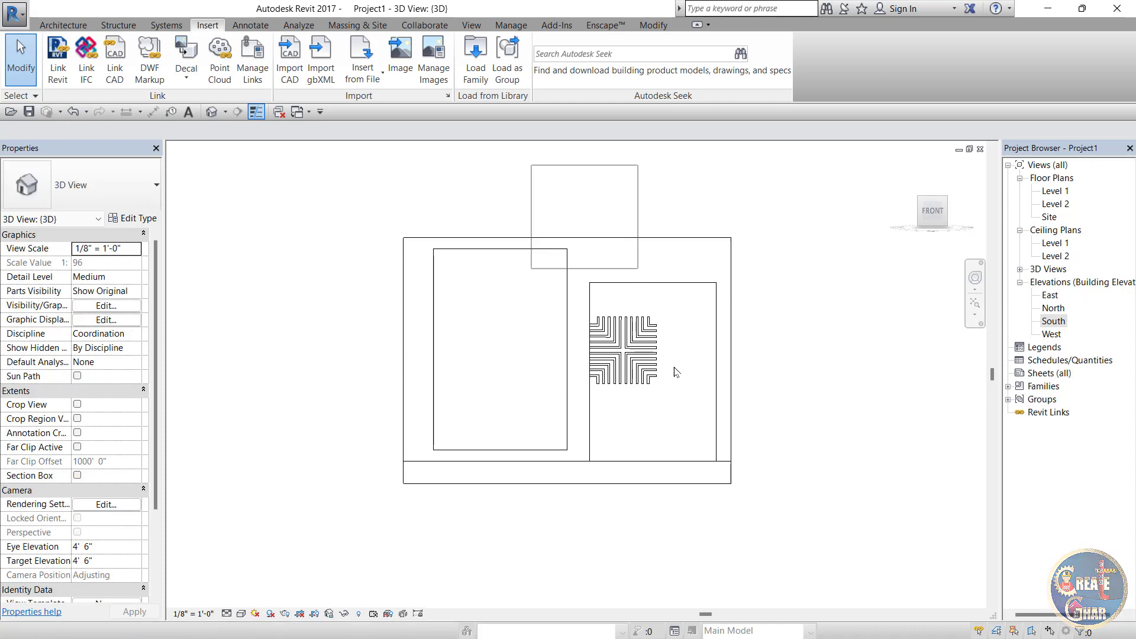
pyautogui.moveTo(704, 497); pyautogui.dragTo(704, 497)
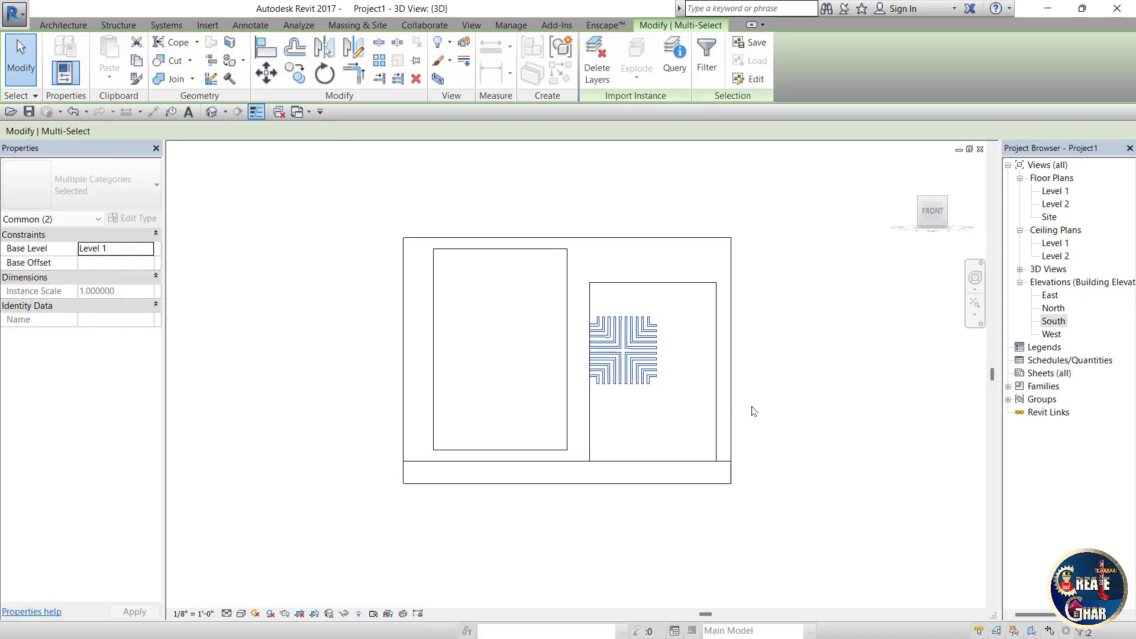
pyautogui.scroll(1, 785, 349)
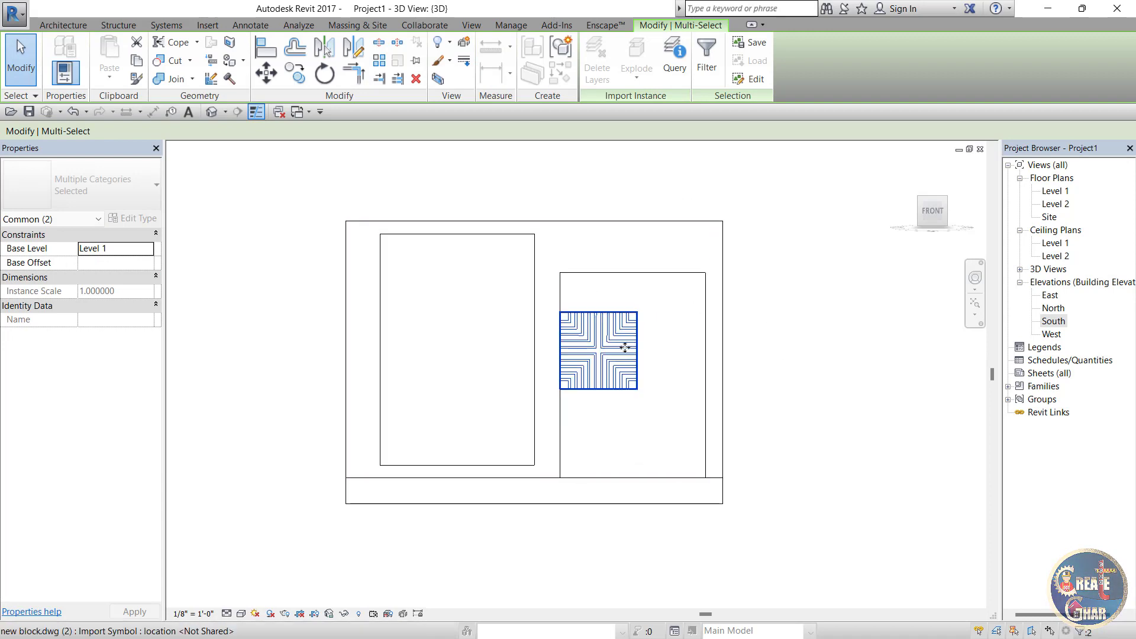
pyautogui.click(266, 72)
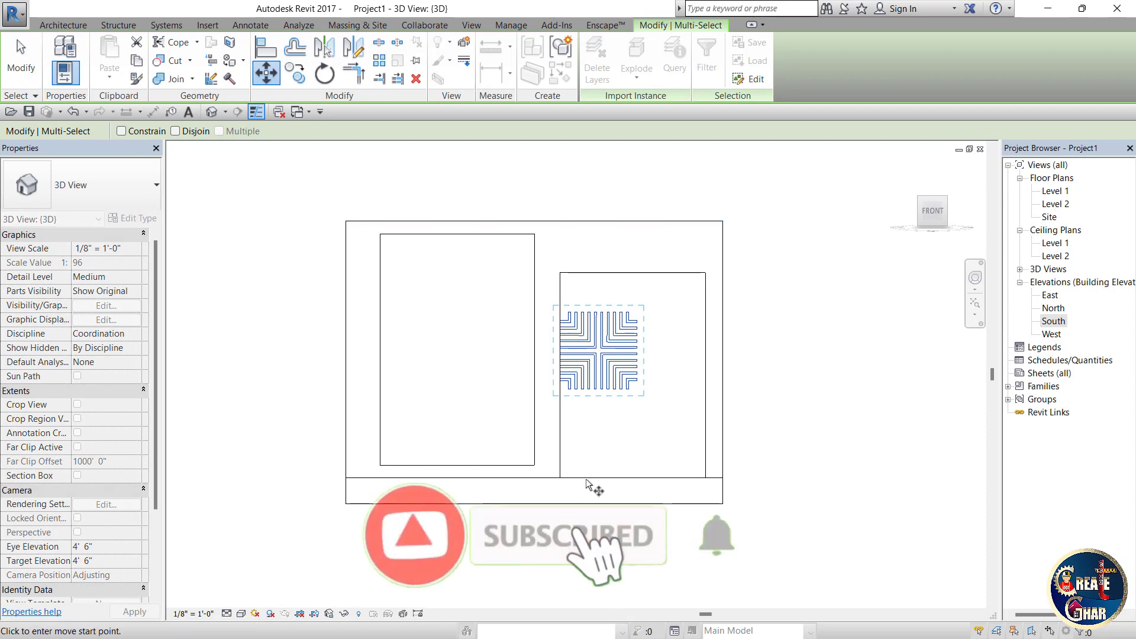
pyautogui.scroll(2, 624, 396)
pyautogui.scroll(1, 624, 397)
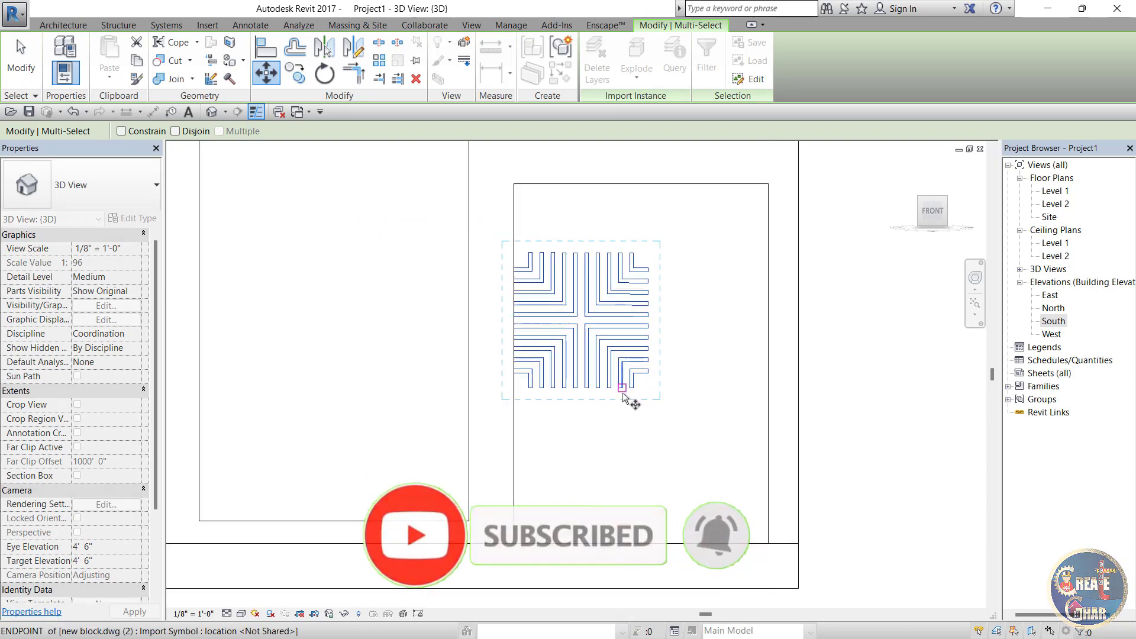
pyautogui.click(649, 375)
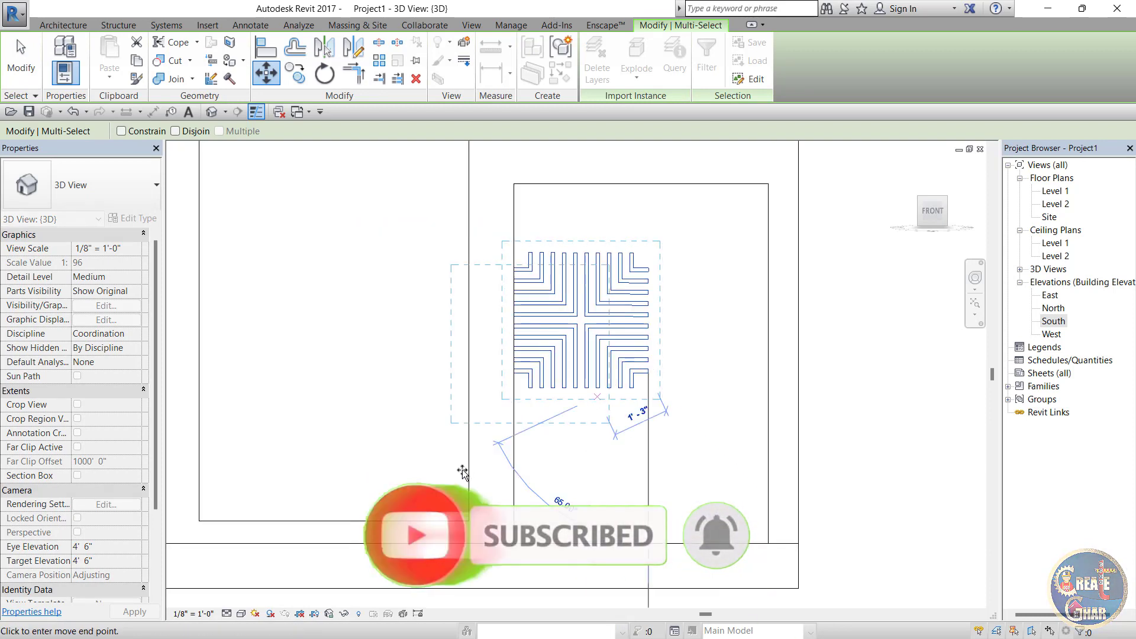
pyautogui.click(468, 484)
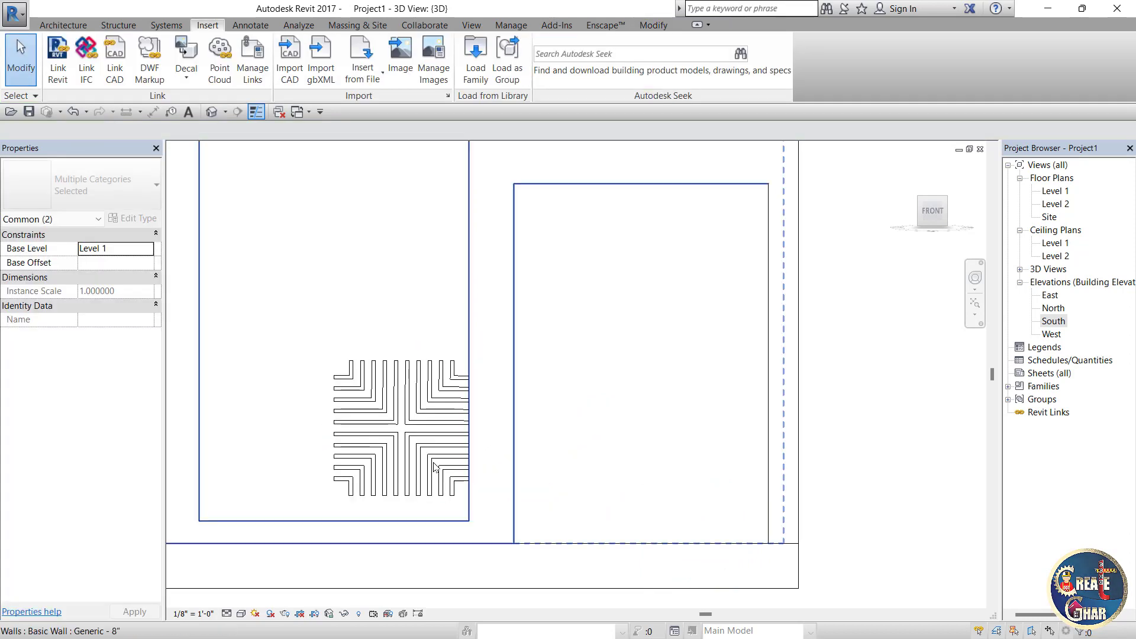
# Reselect the moved lattice block to verify its position, then clear the selection.
pyautogui.scroll(-2, 355, 315)
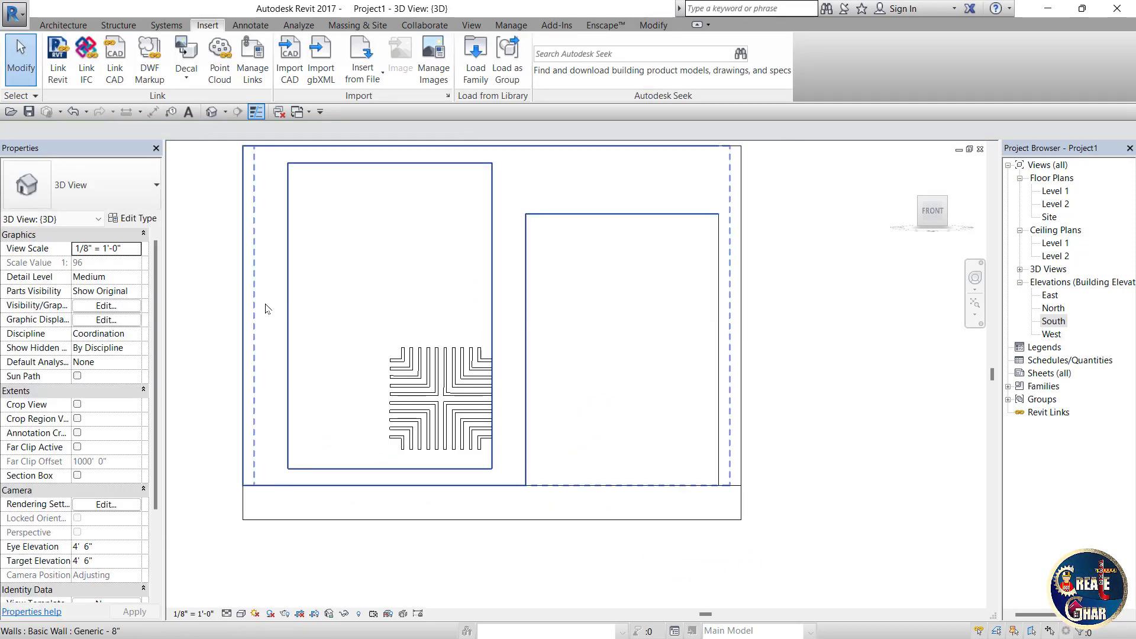
pyautogui.moveTo(182, 288); pyautogui.dragTo(523, 478)
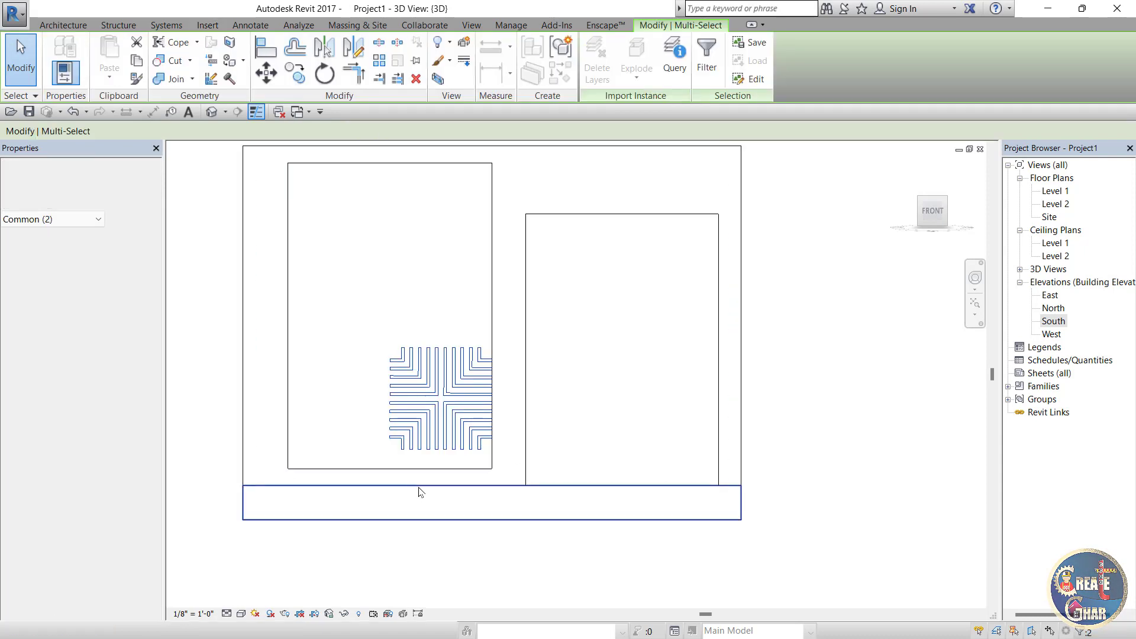
pyautogui.scroll(2, 444, 464)
pyautogui.scroll(3, 511, 494)
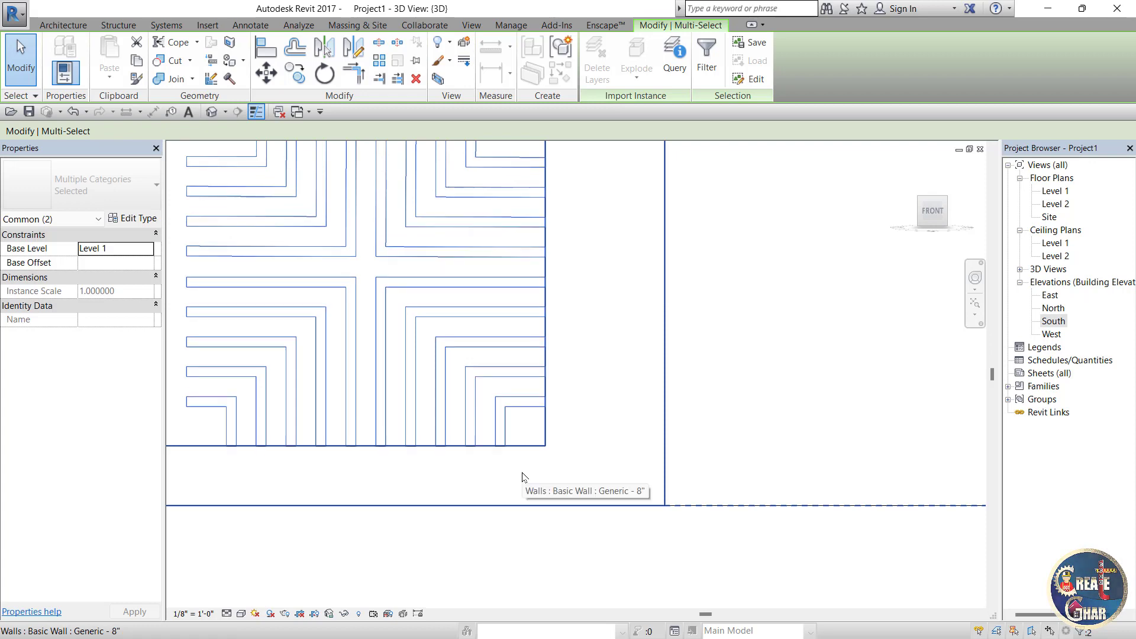
pyautogui.scroll(-2, 580, 444)
pyautogui.press('Escape')
pyautogui.scroll(-2, 662, 431)
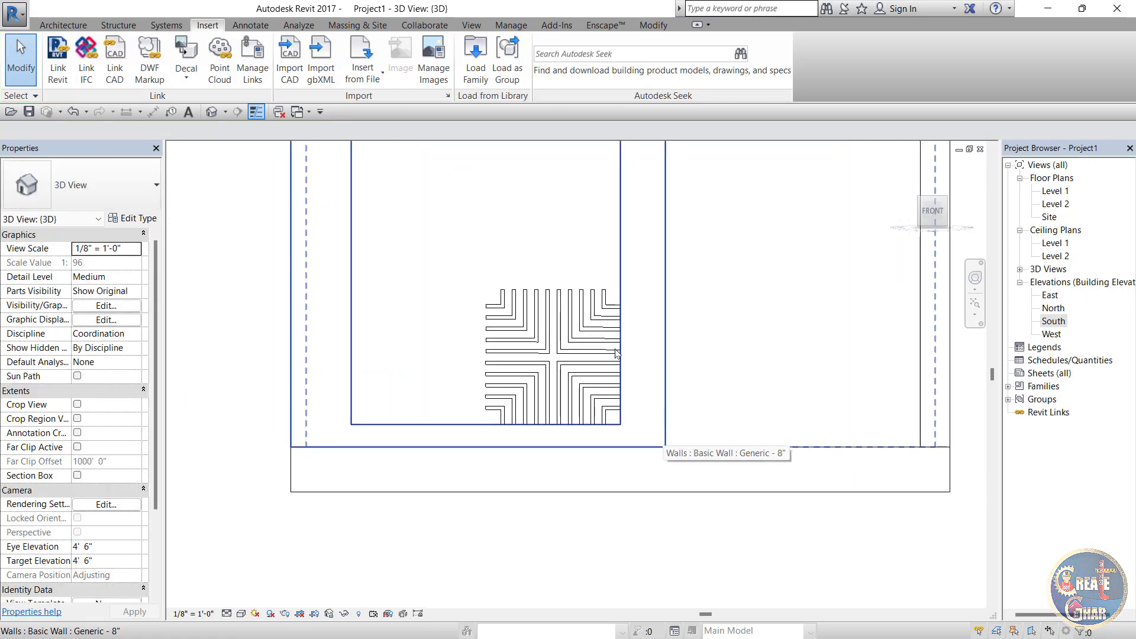
pyautogui.scroll(-2, 465, 380)
# Orbit the 3D view, then return it to a straight FRONT view of the walls.
pyautogui.keyDown('shift'); pyautogui.moveTo(465, 381); pyautogui.dragTo(521, 355, button='middle'); pyautogui.keyUp('shift')
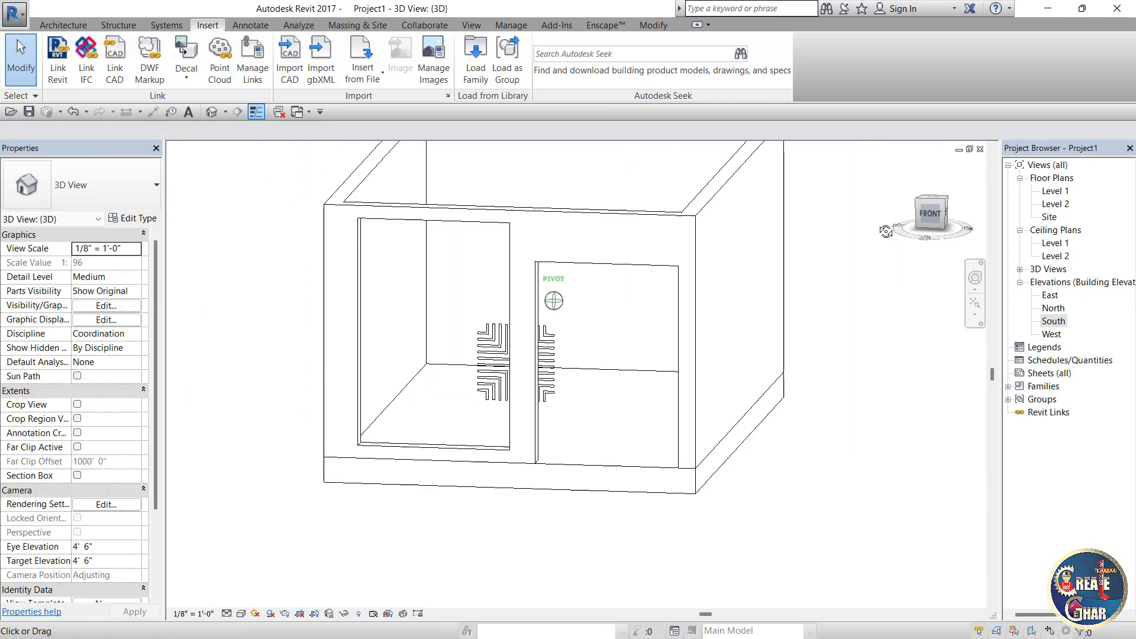
pyautogui.keyDown('shift'); pyautogui.moveTo(554, 301); pyautogui.dragTo(562, 278, button='middle'); pyautogui.keyUp('shift')
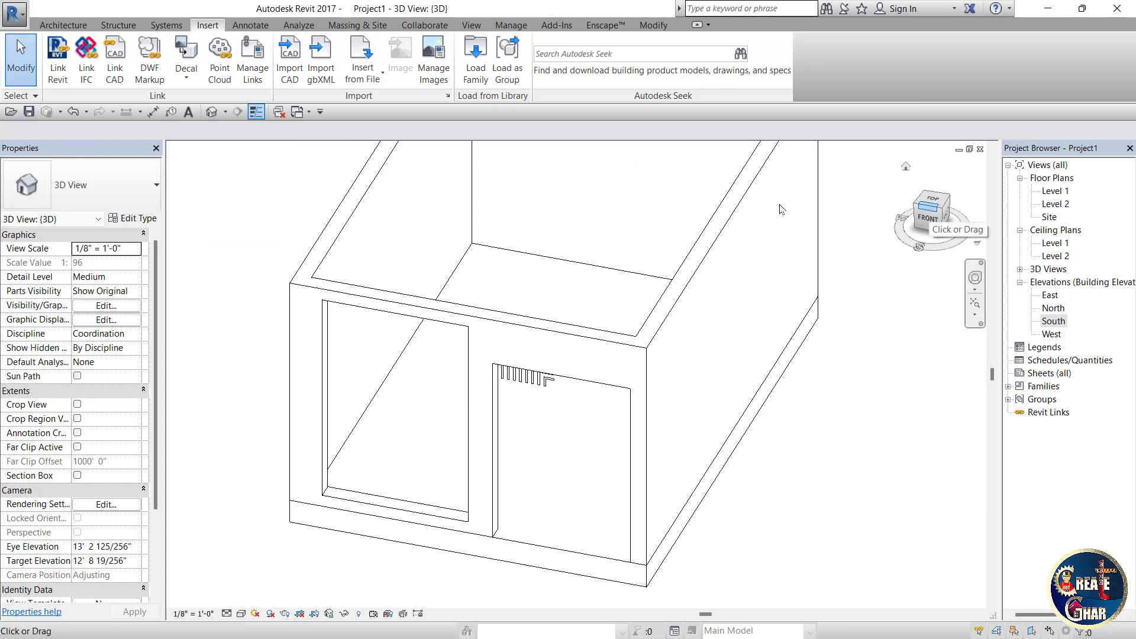
pyautogui.scroll(3, 534, 353)
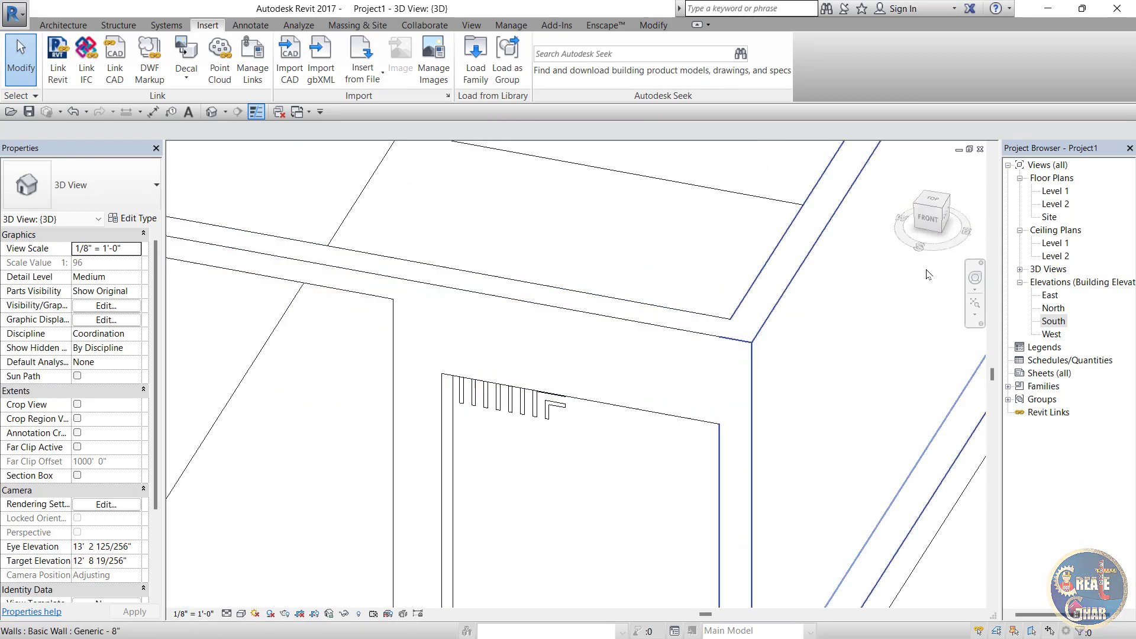
pyautogui.click(932, 215)
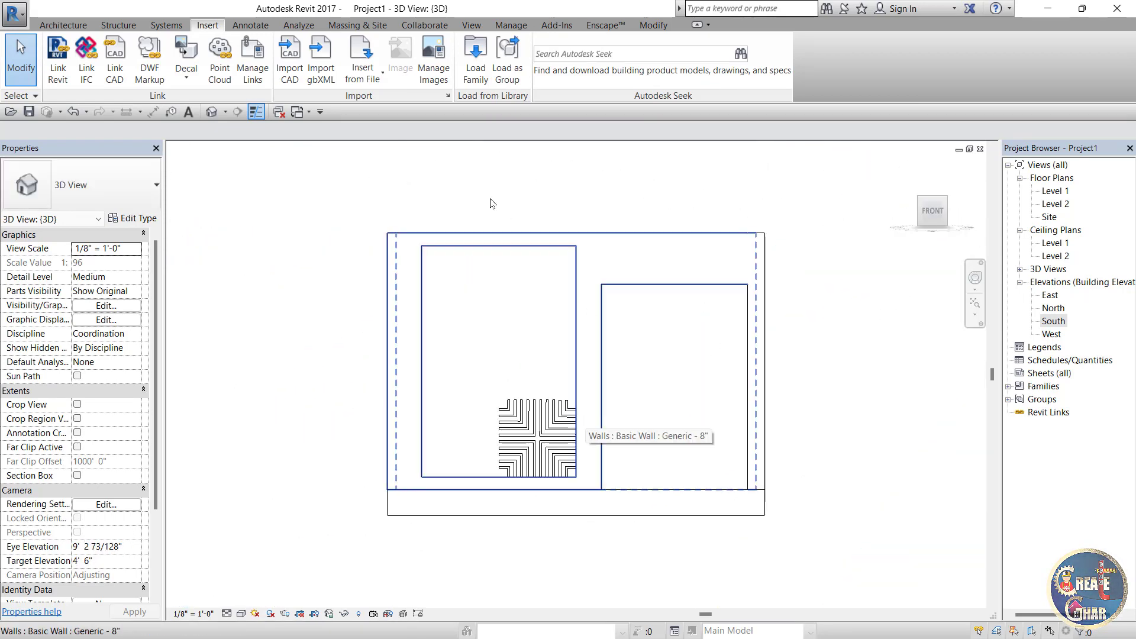
pyautogui.click(64, 25)
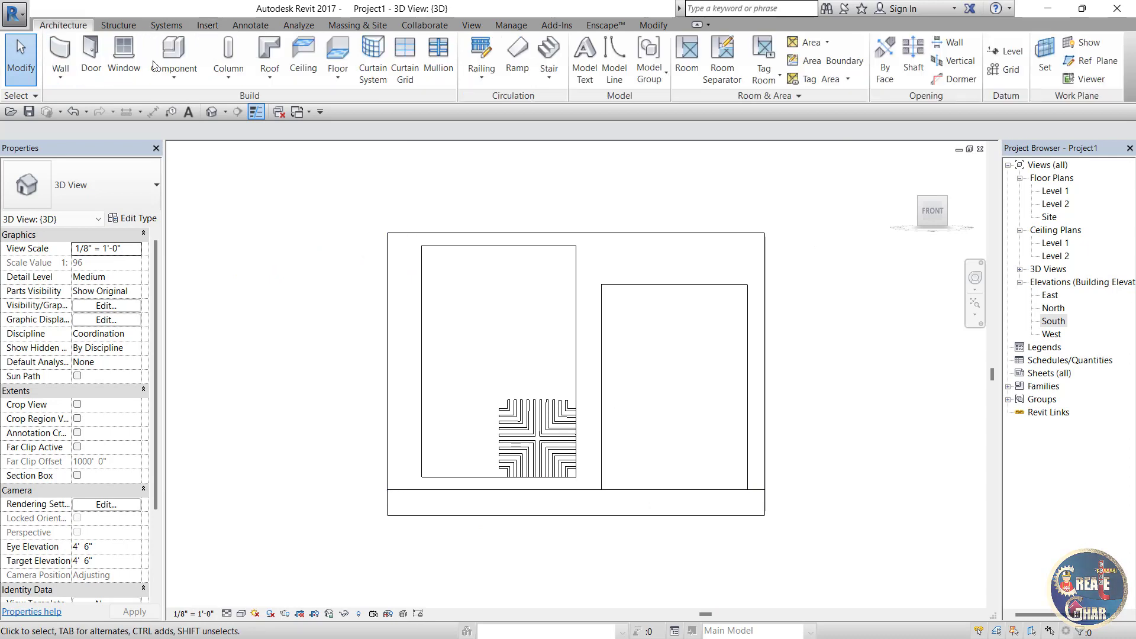
# Create an in-place Casework family named Casework 1 and begin an extrusion sketch.
pyautogui.click(184, 82)
pyautogui.click(186, 136)
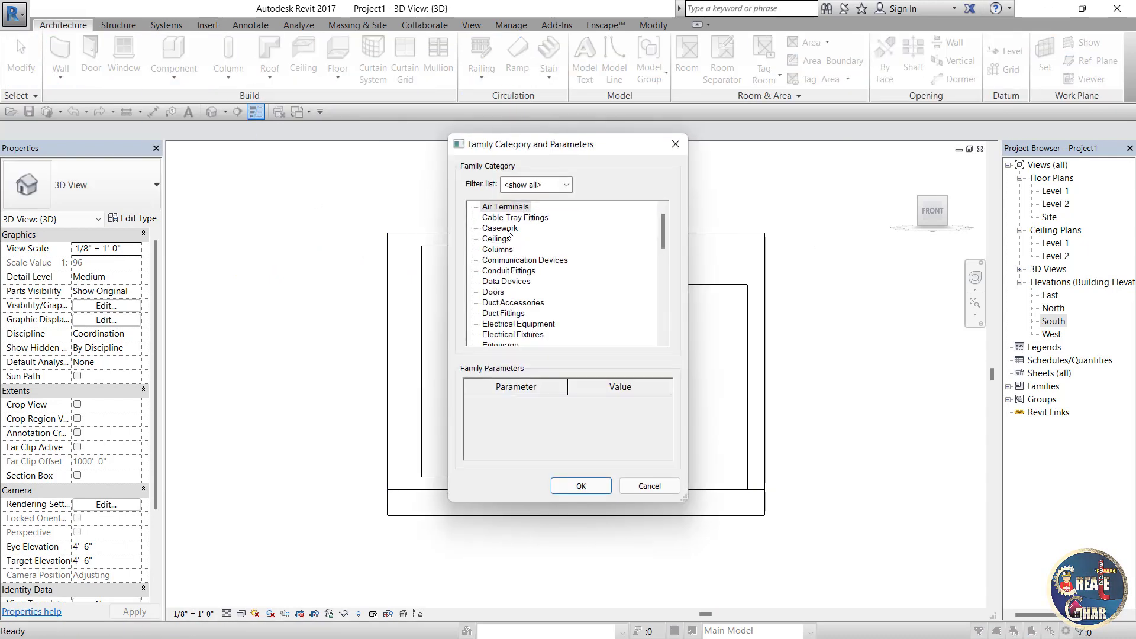
pyautogui.click(608, 488)
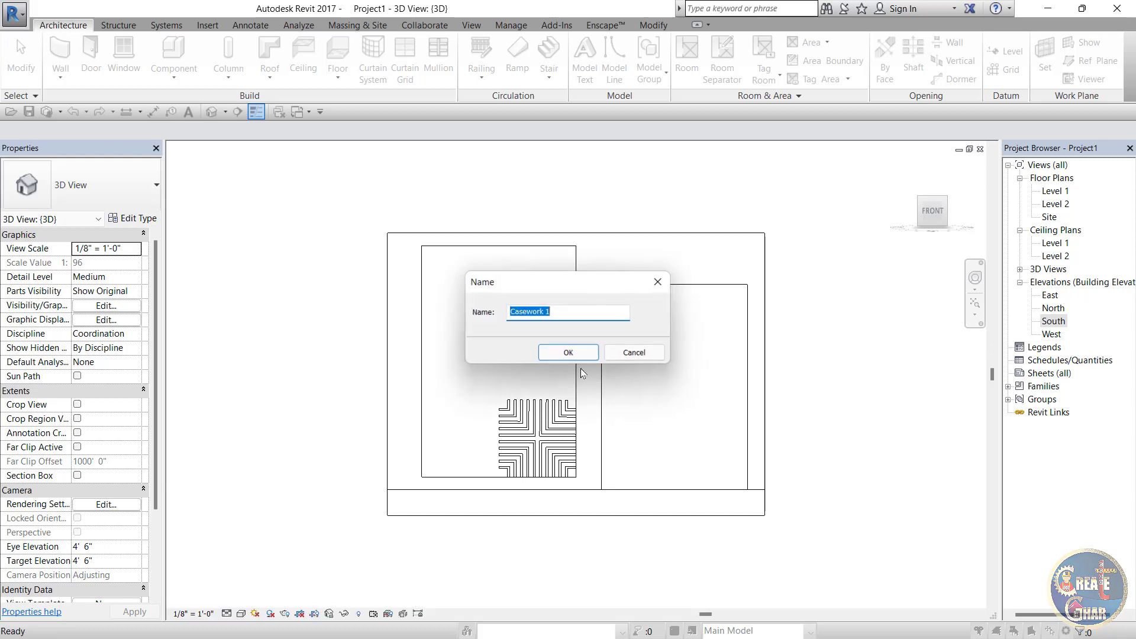
pyautogui.click(572, 355)
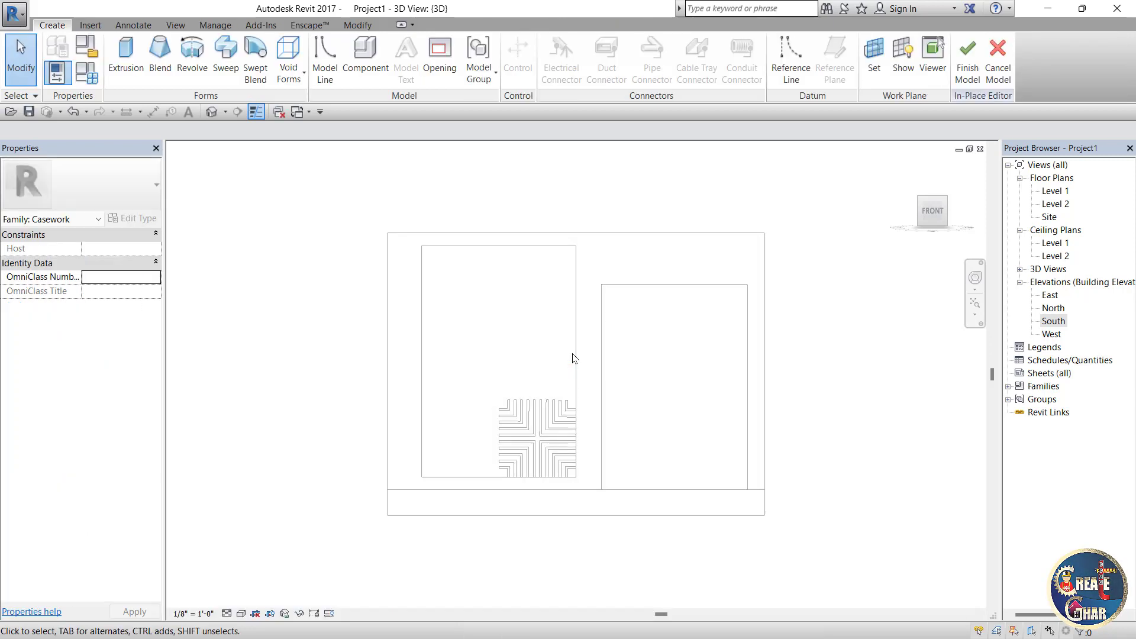
pyautogui.click(128, 62)
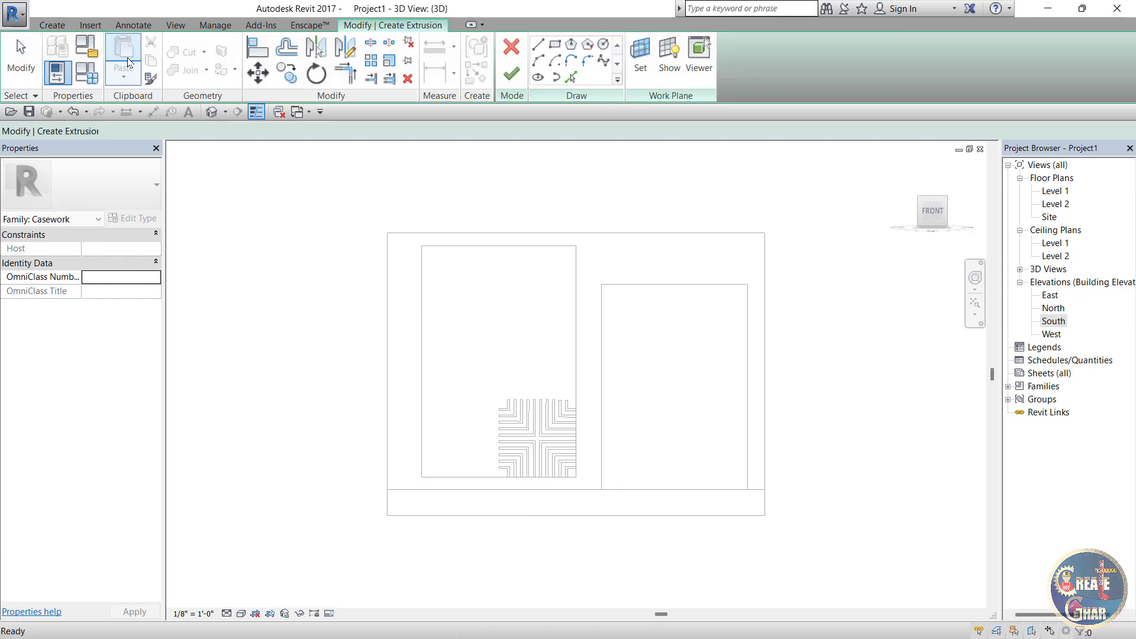
# Set the extrusion's work plane to the front Basic Wall Generic - 8" face via Pick a plane.
pyautogui.click(520, 353)
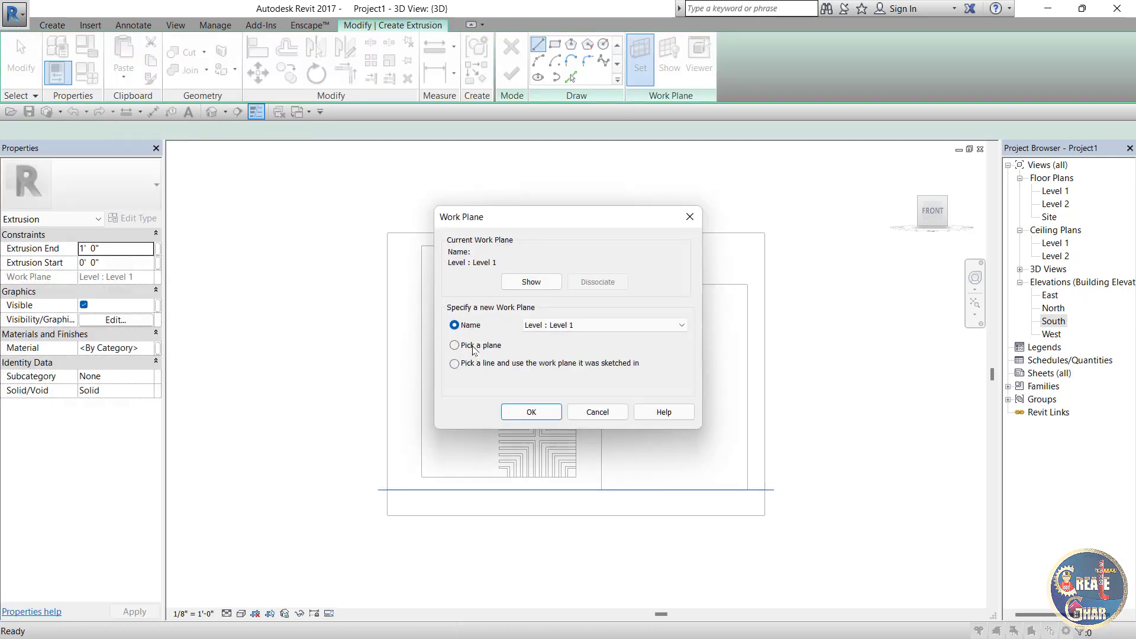
pyautogui.click(517, 412)
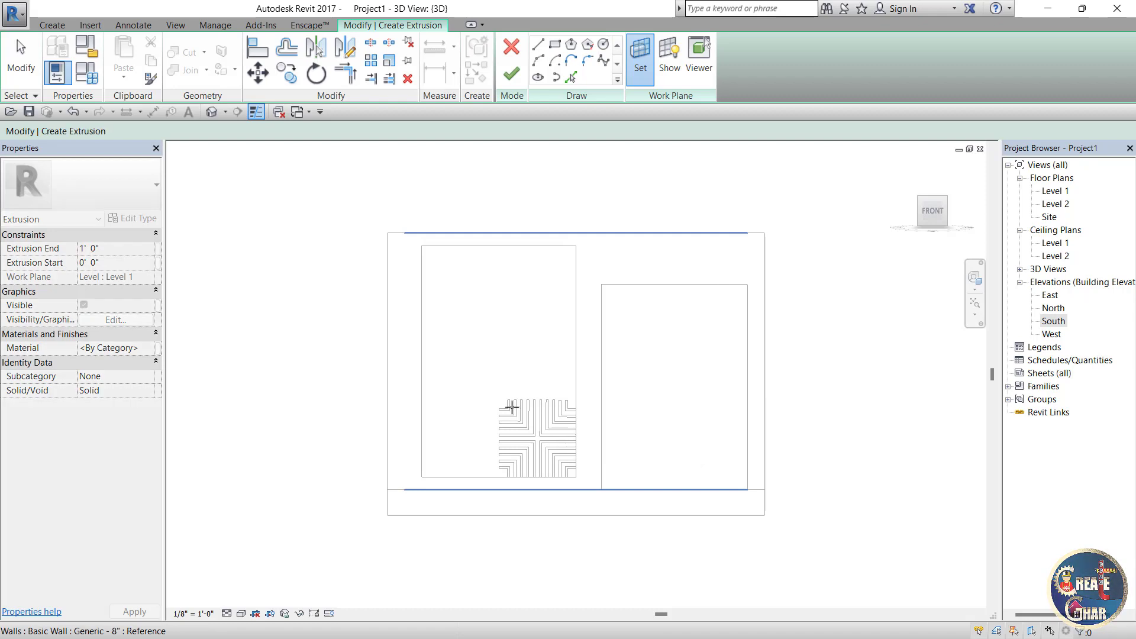
pyautogui.click(413, 309)
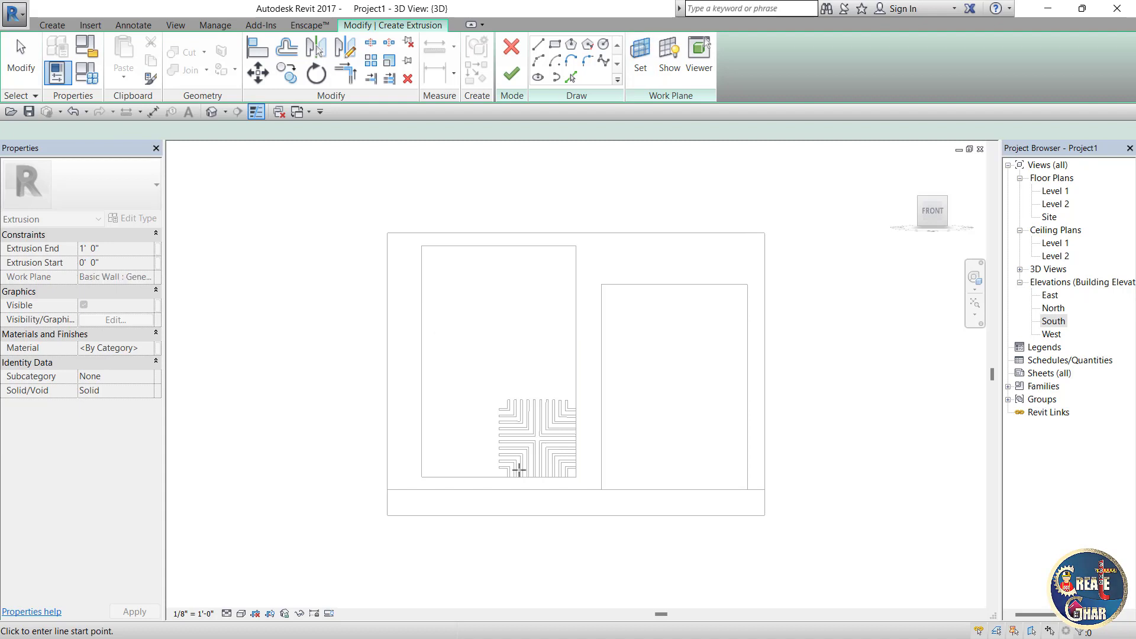
pyautogui.scroll(3, 521, 475)
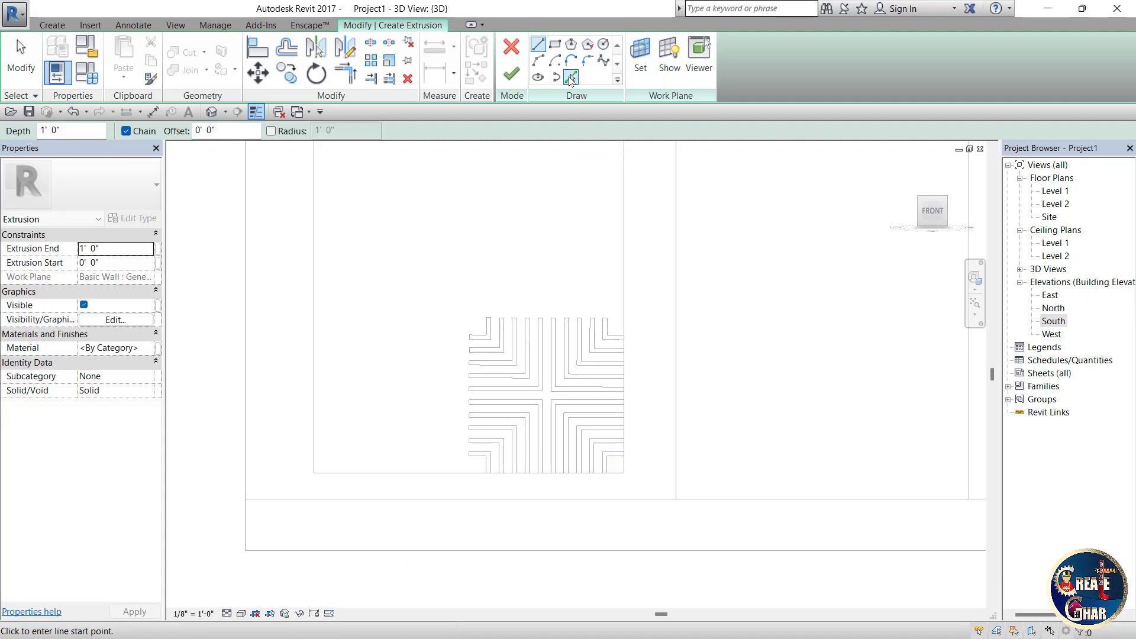
# Trace the first vertical and horizontal lattice edges into the sketch with Pick Lines.
pyautogui.click(570, 78)
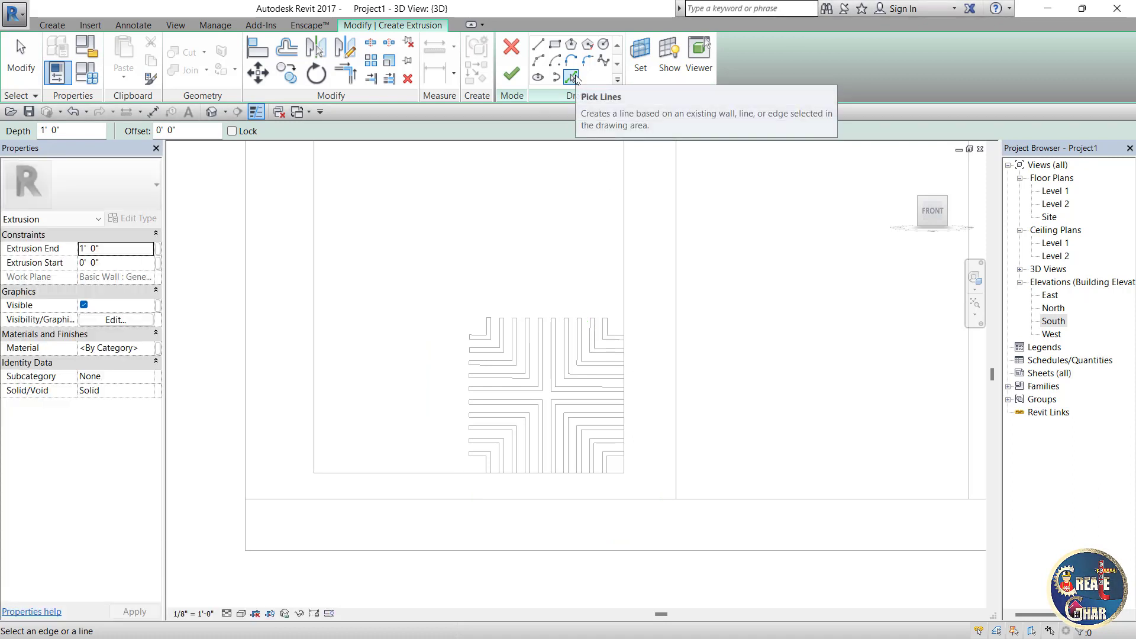
pyautogui.click(582, 322)
pyautogui.scroll(3, 627, 491)
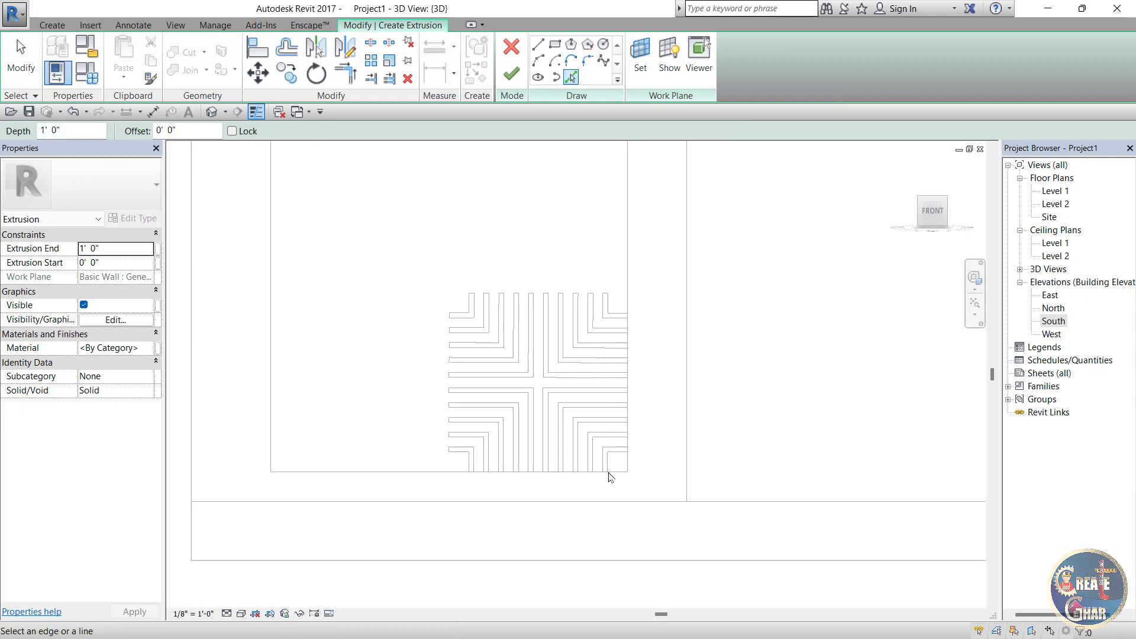
pyautogui.scroll(5, 609, 471)
pyautogui.scroll(2, 614, 465)
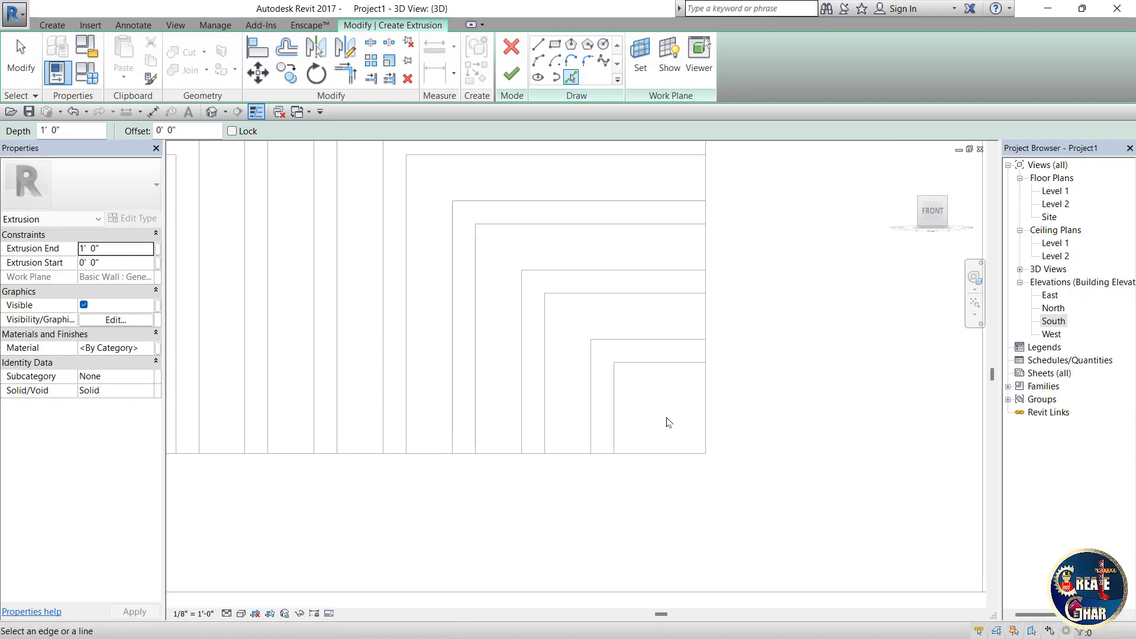
pyautogui.scroll(-2, 668, 421)
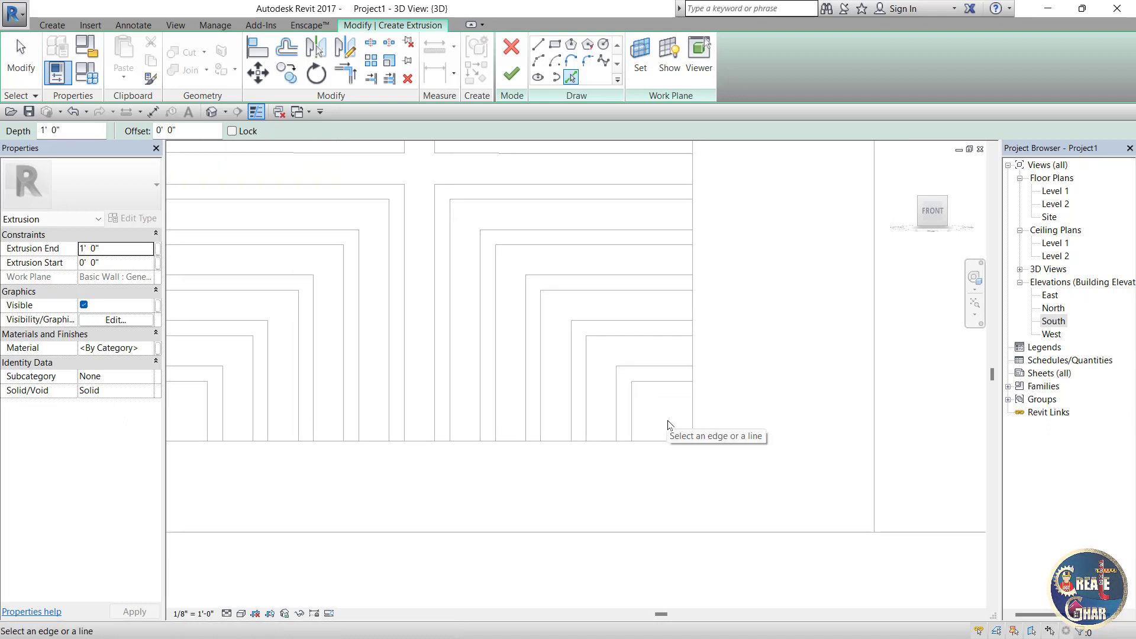
pyautogui.scroll(1, 666, 423)
pyautogui.scroll(1, 644, 409)
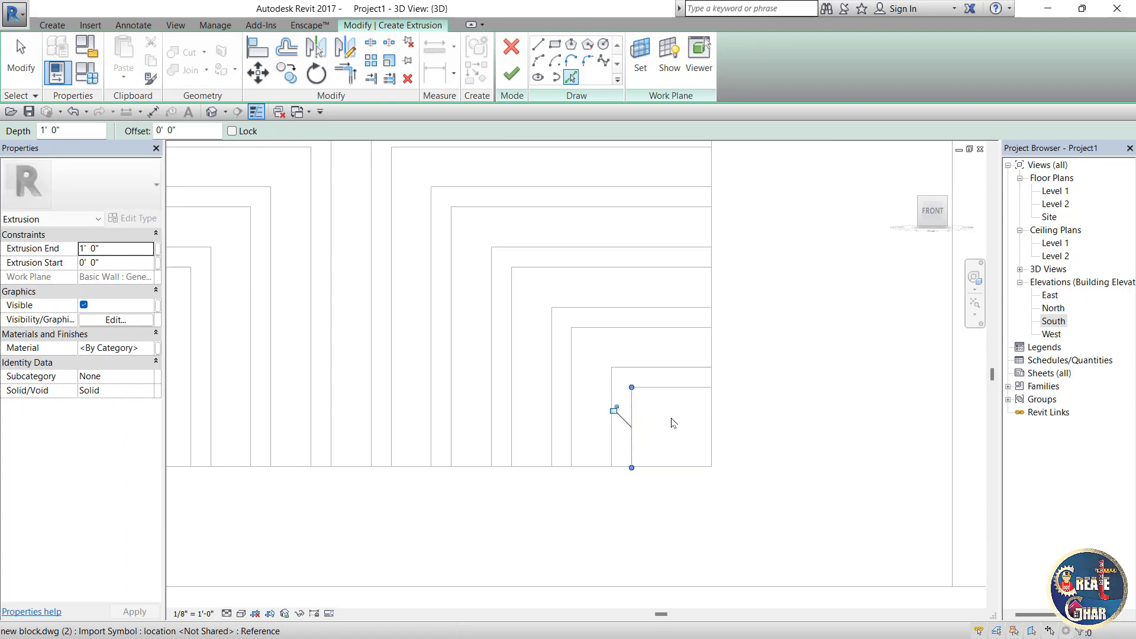
pyautogui.scroll(2, 653, 399)
pyautogui.click(655, 369)
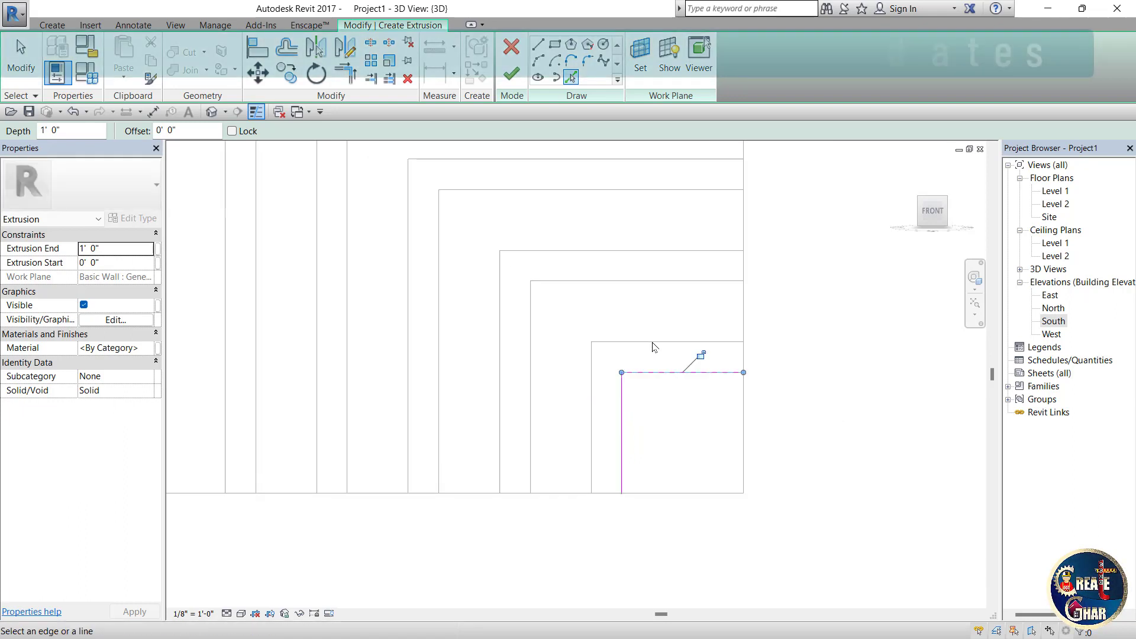
pyautogui.click(653, 342)
pyautogui.click(592, 379)
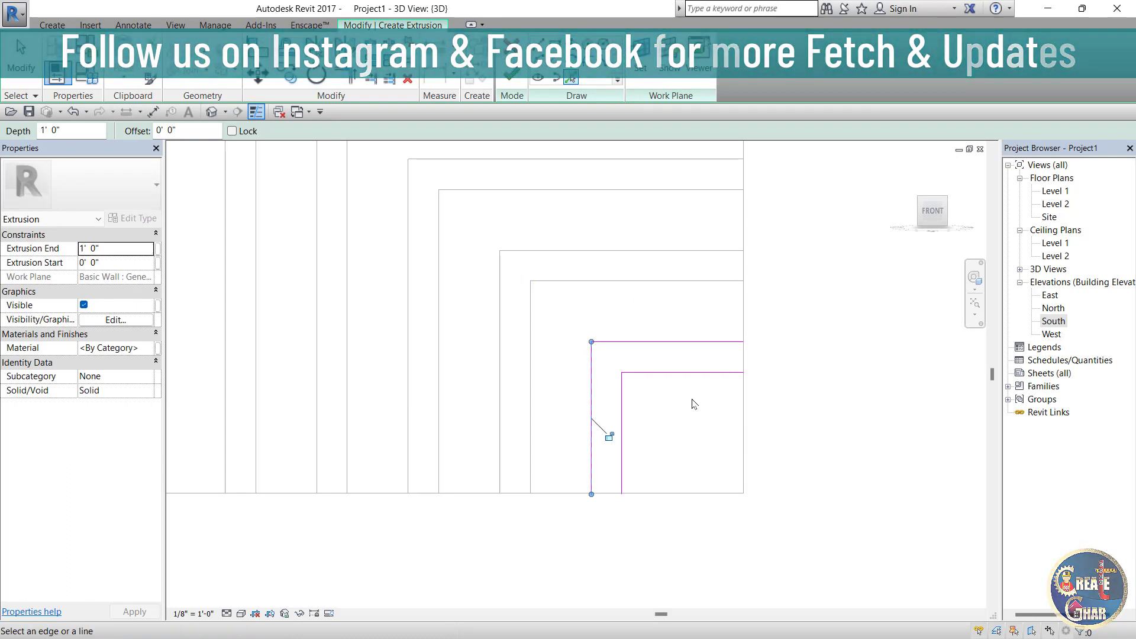
# Trace the outer vertical and connected lattice edges, using Tab to cycle overlapping lines.
pyautogui.scroll(-3, 728, 426)
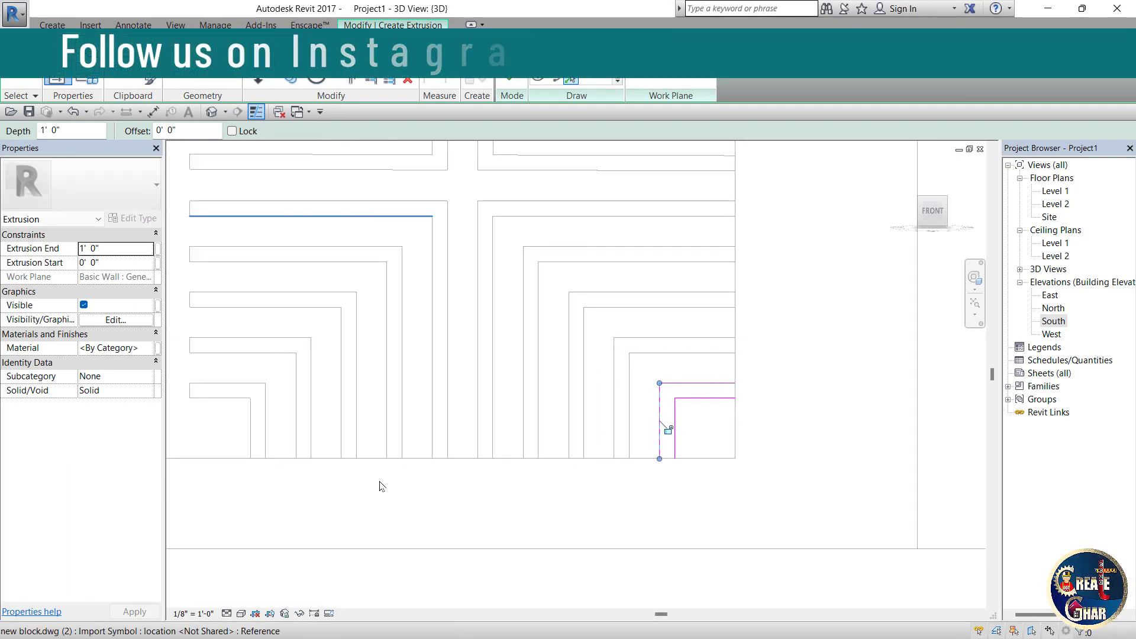
pyautogui.scroll(-2, 637, 519)
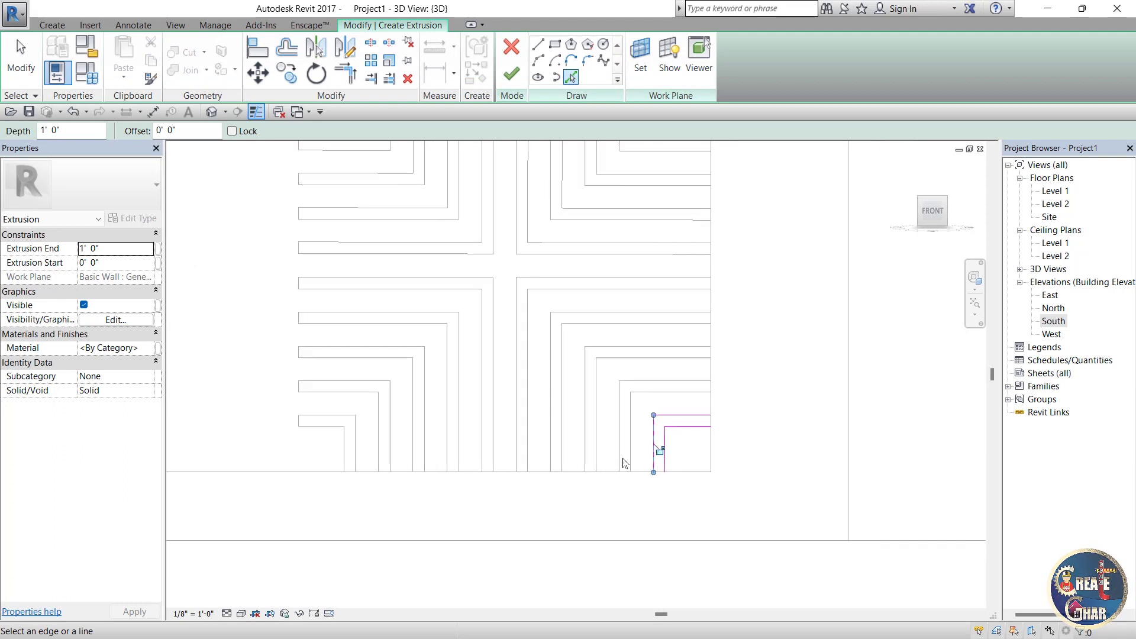
pyautogui.press('Tab')
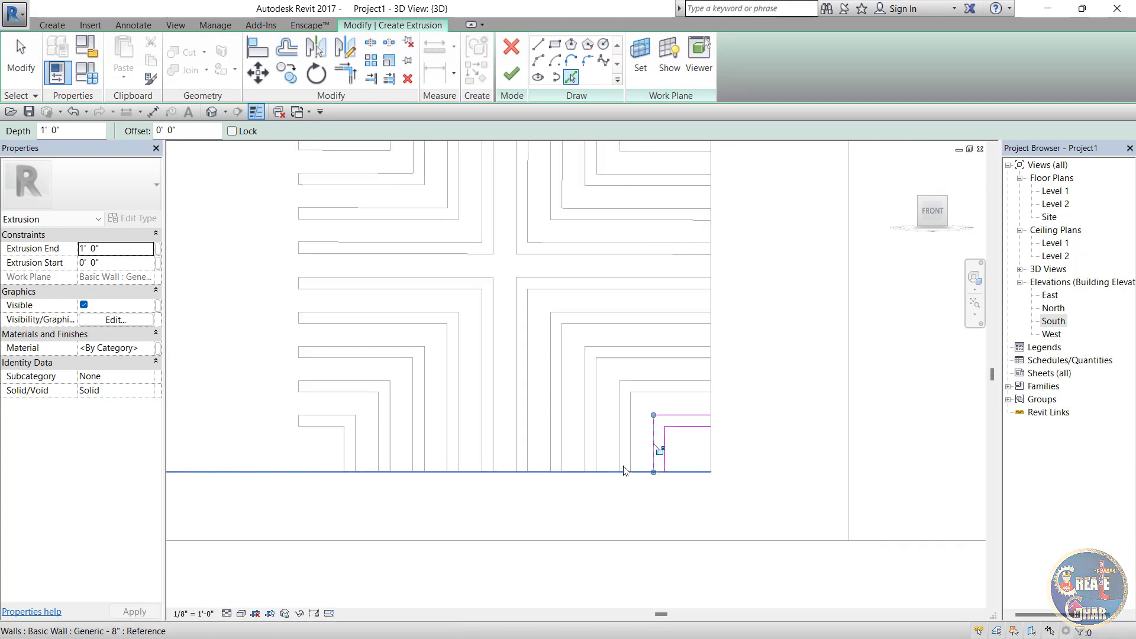
pyautogui.scroll(2, 661, 453)
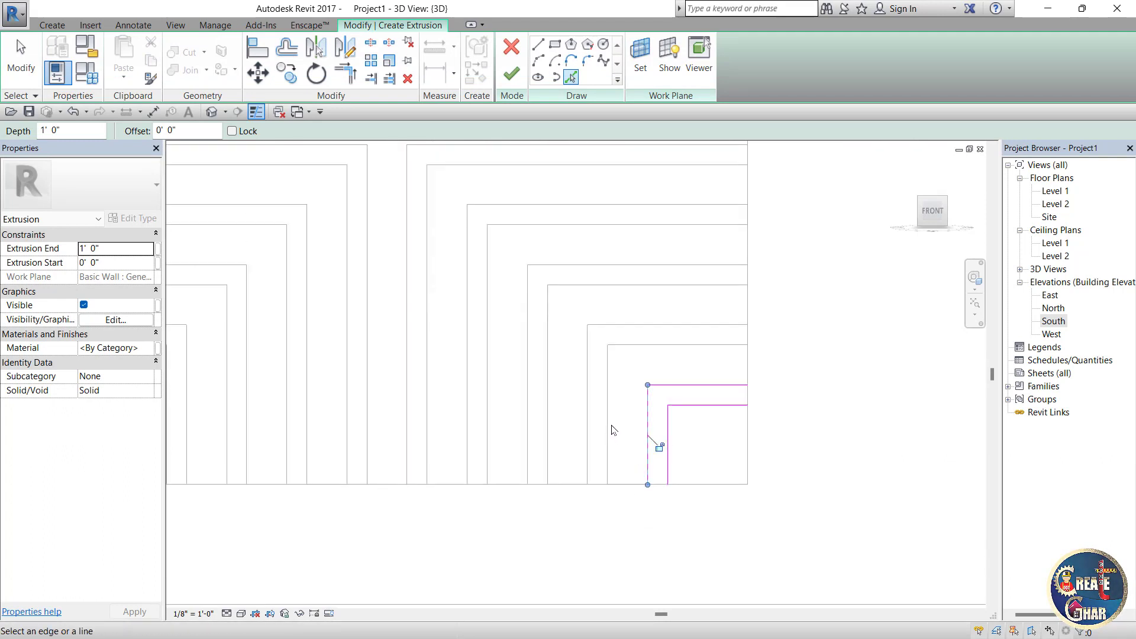
pyautogui.click(620, 337)
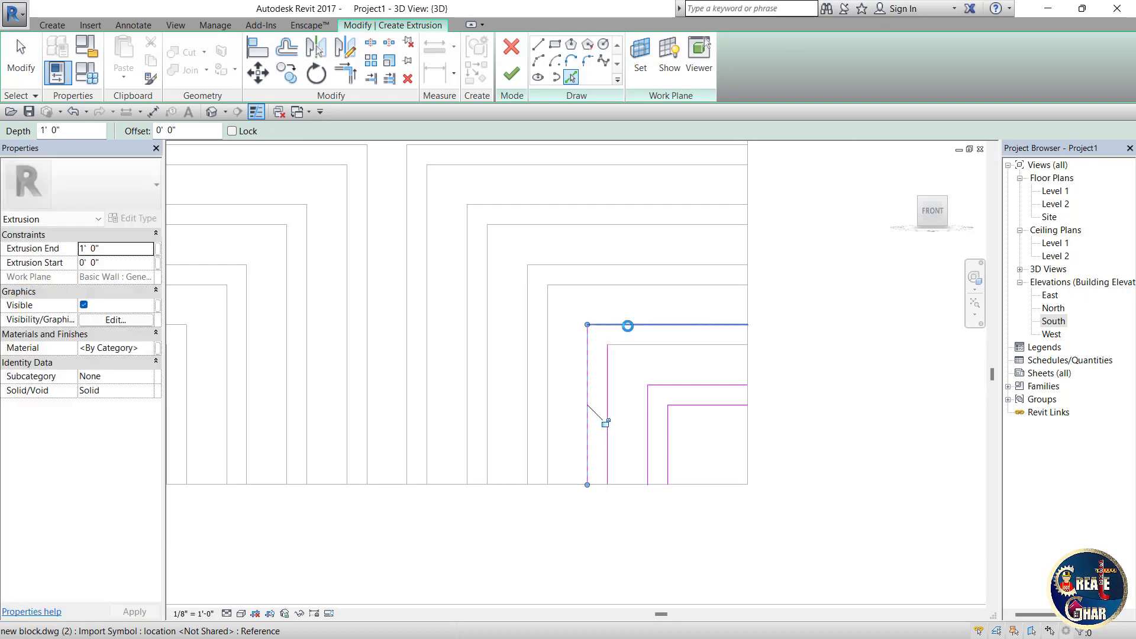
pyautogui.click(632, 345)
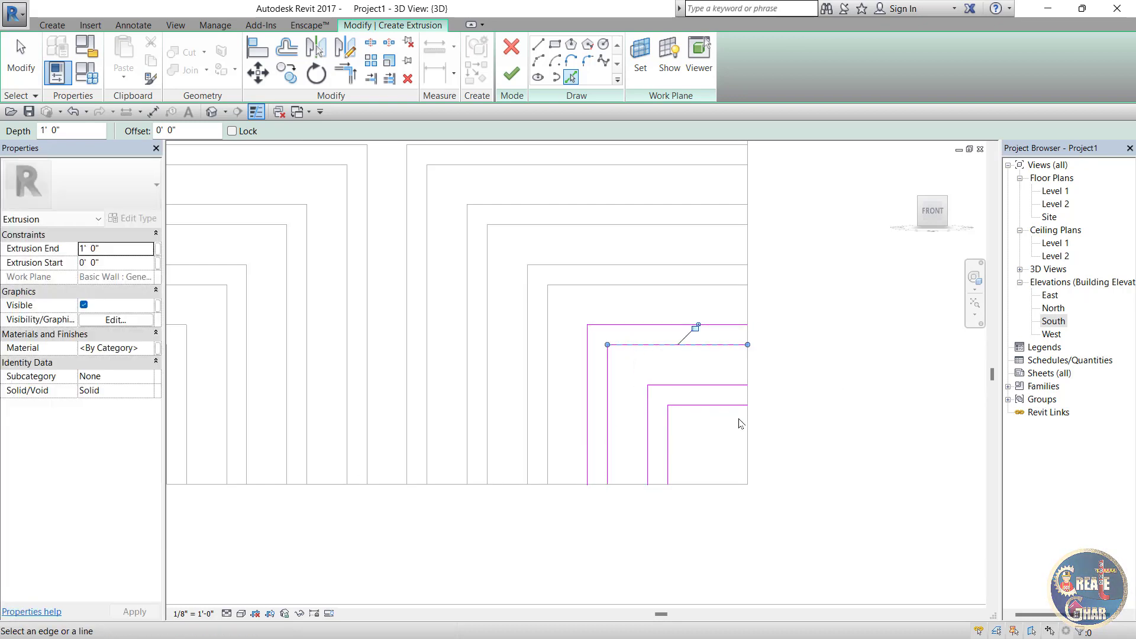
pyautogui.scroll(-3, 769, 461)
pyautogui.press('Escape')
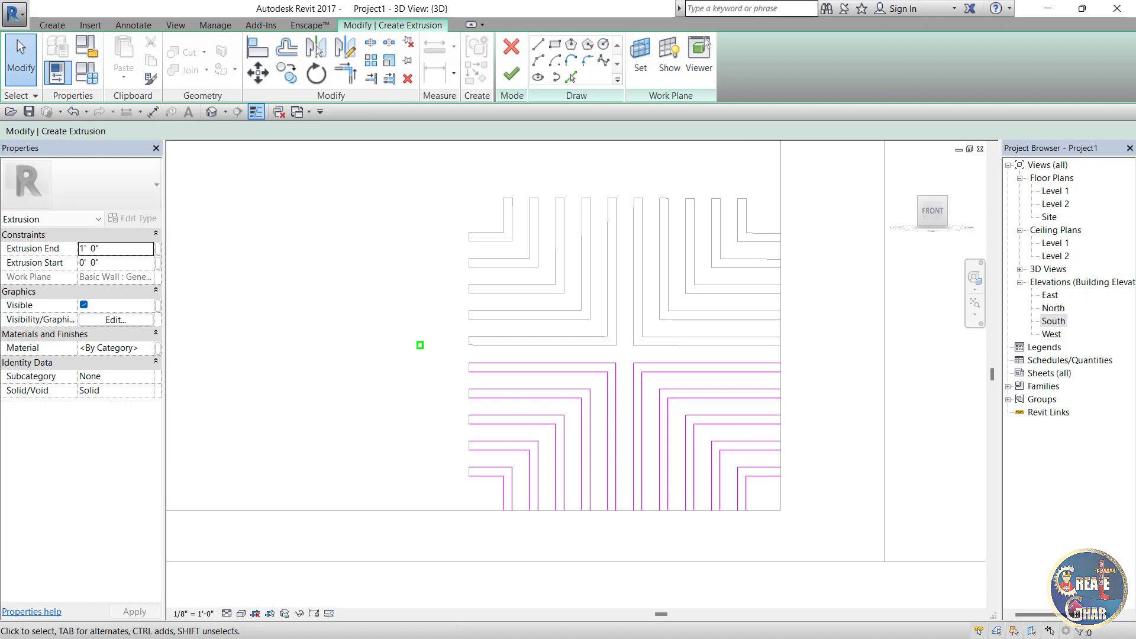
# Attempt sketch lines at the right-edge wall and lattice corners, cancelling each one.
pyautogui.moveTo(420, 344); pyautogui.dragTo(837, 526)
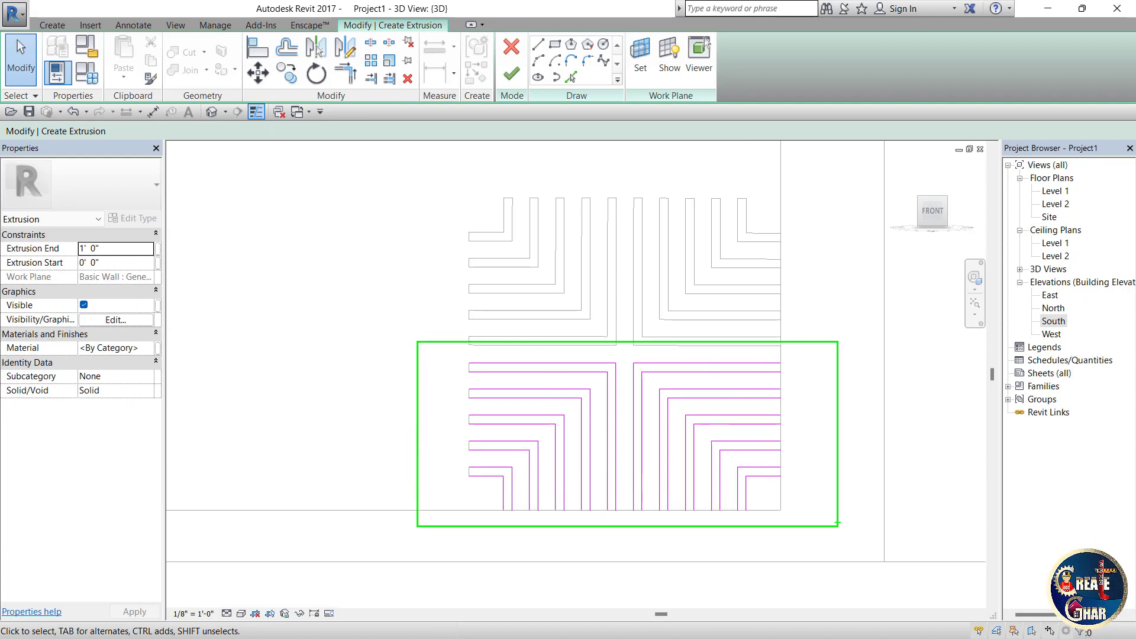
pyautogui.press('Escape')
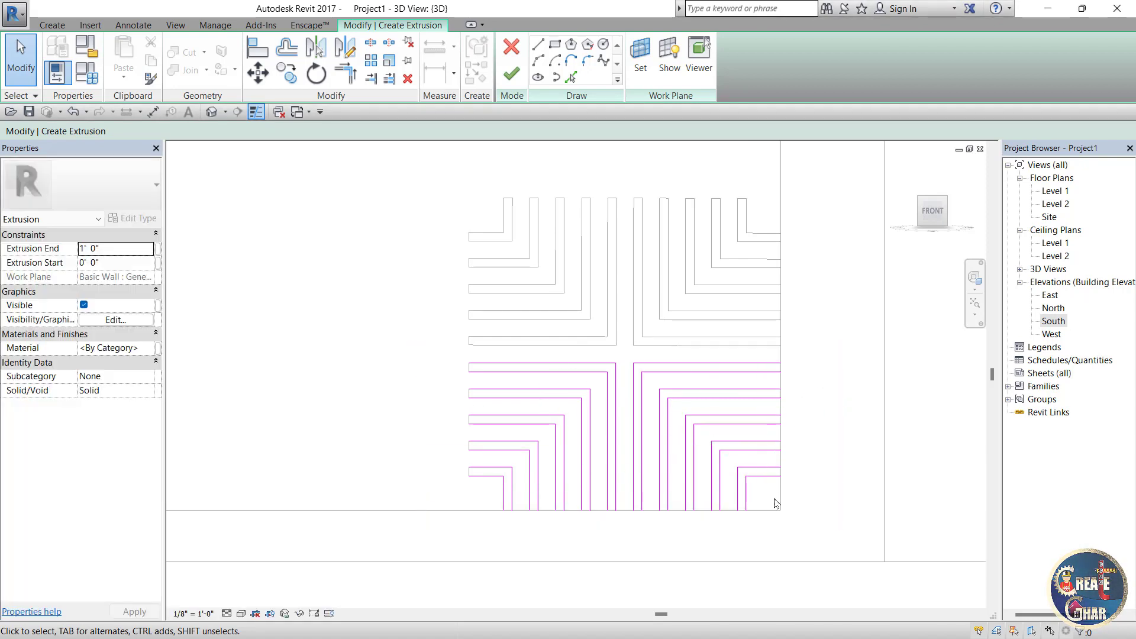
pyautogui.scroll(2, 780, 555)
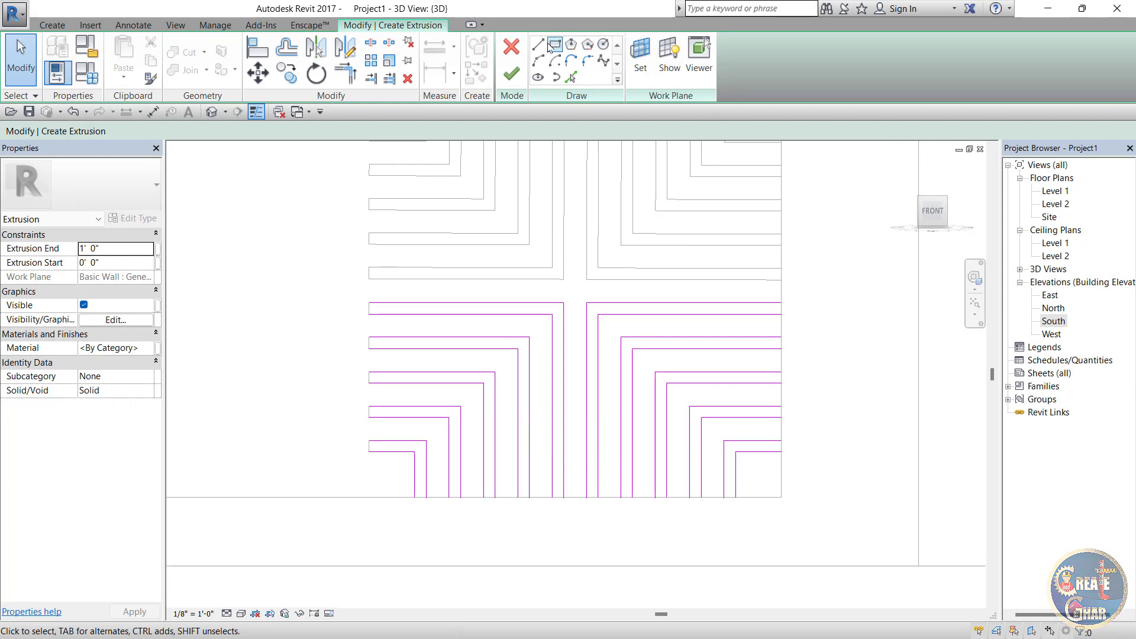
pyautogui.scroll(3, 816, 290)
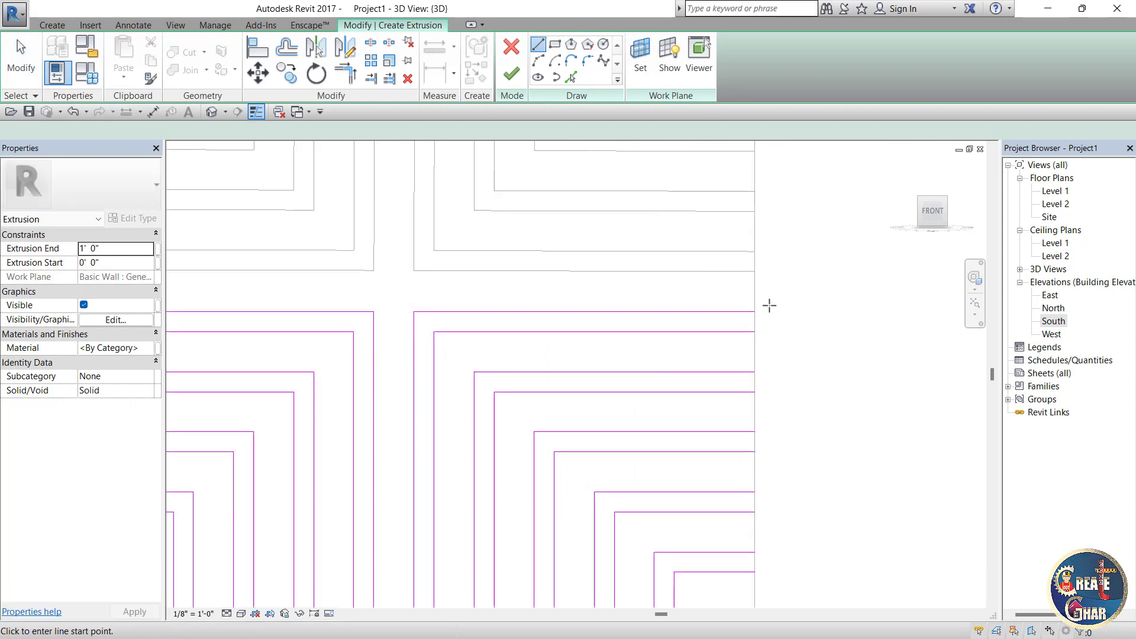
pyautogui.click(755, 311)
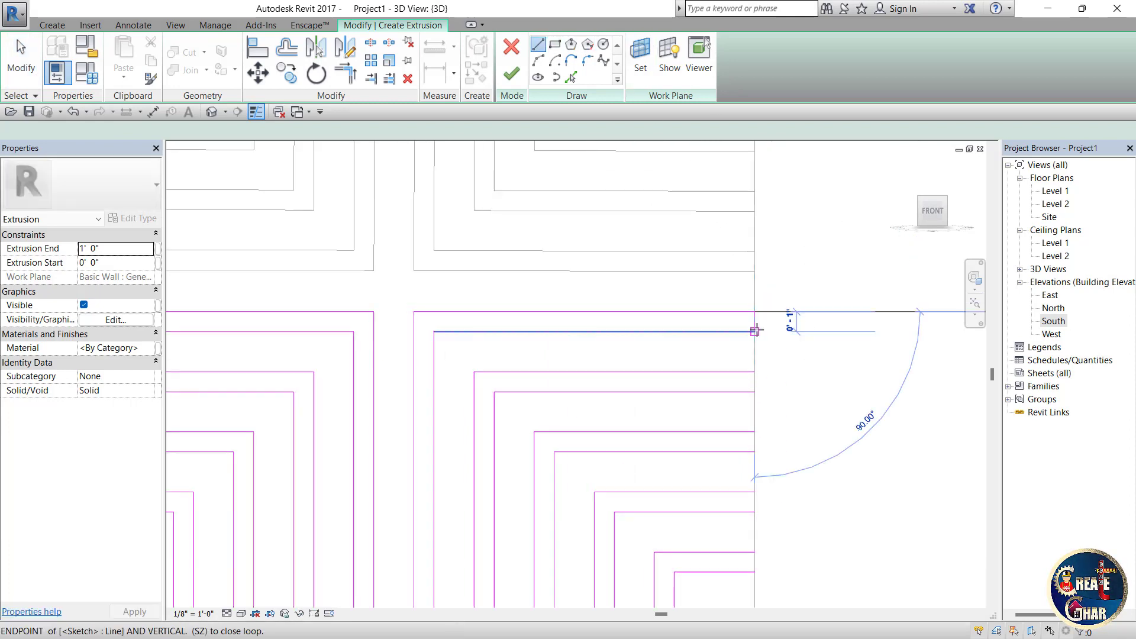
pyautogui.click(757, 362)
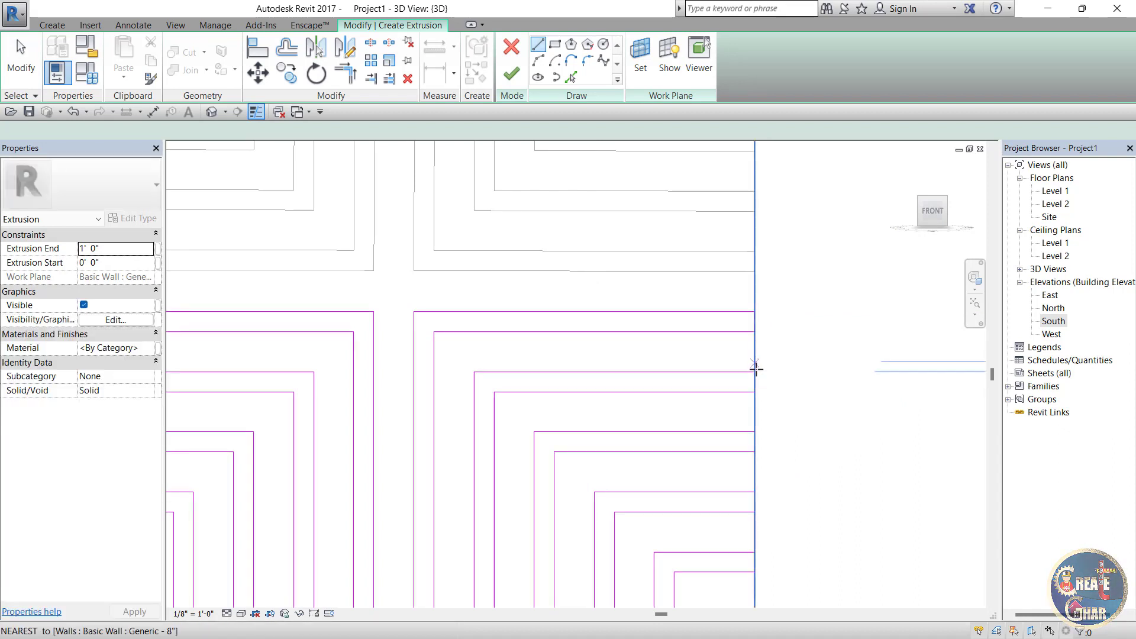
pyautogui.click(755, 392)
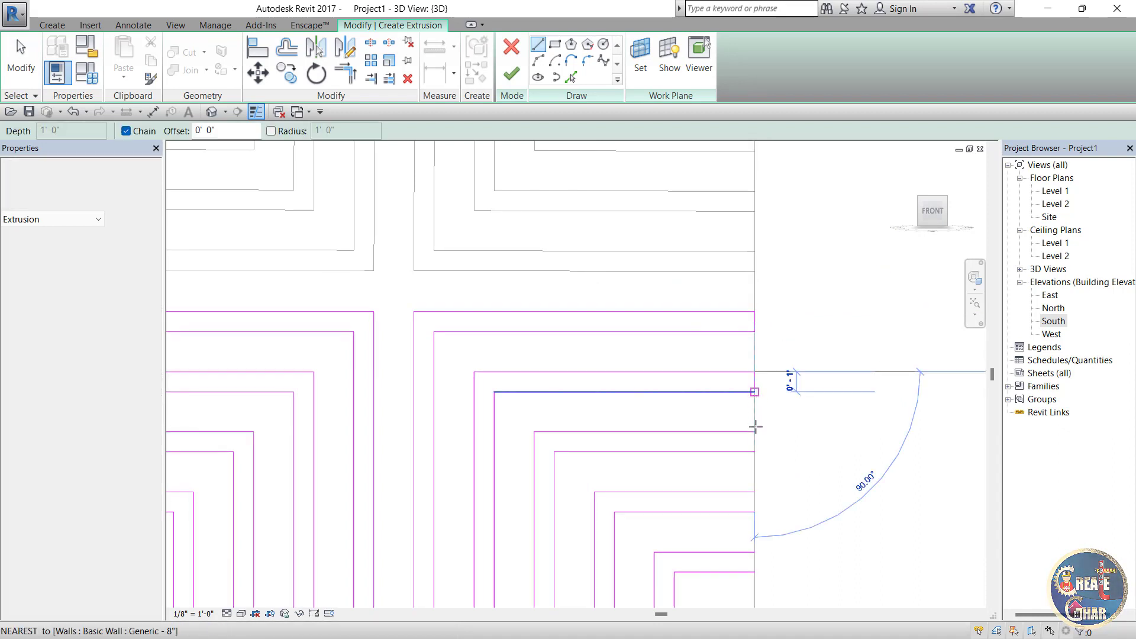
pyautogui.press('Escape')
pyautogui.click(755, 452)
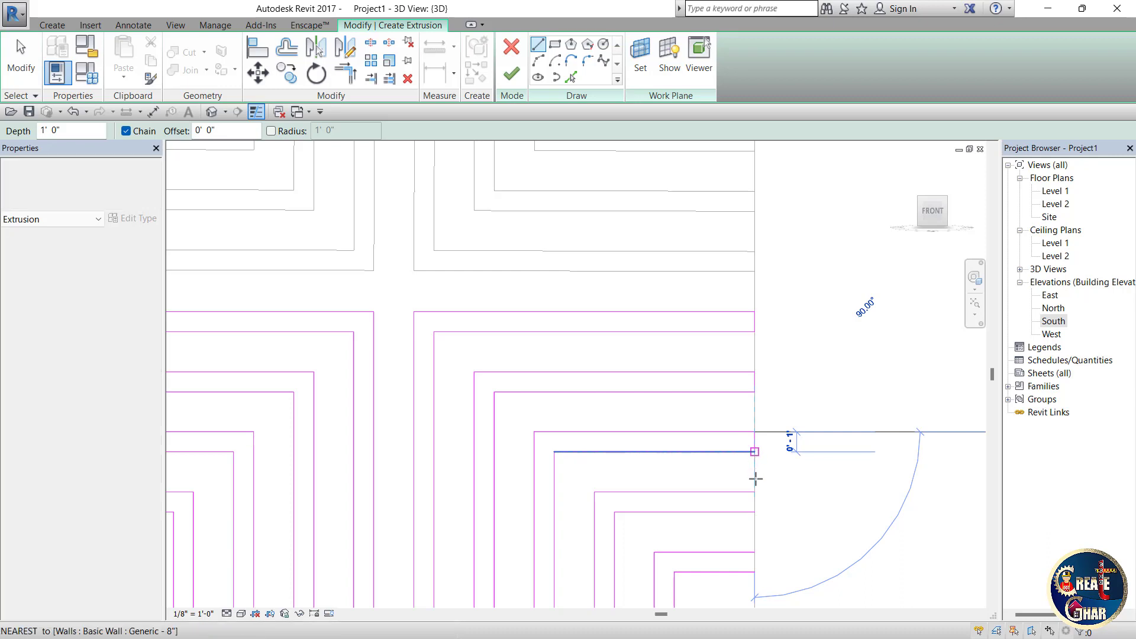
pyautogui.press('Escape')
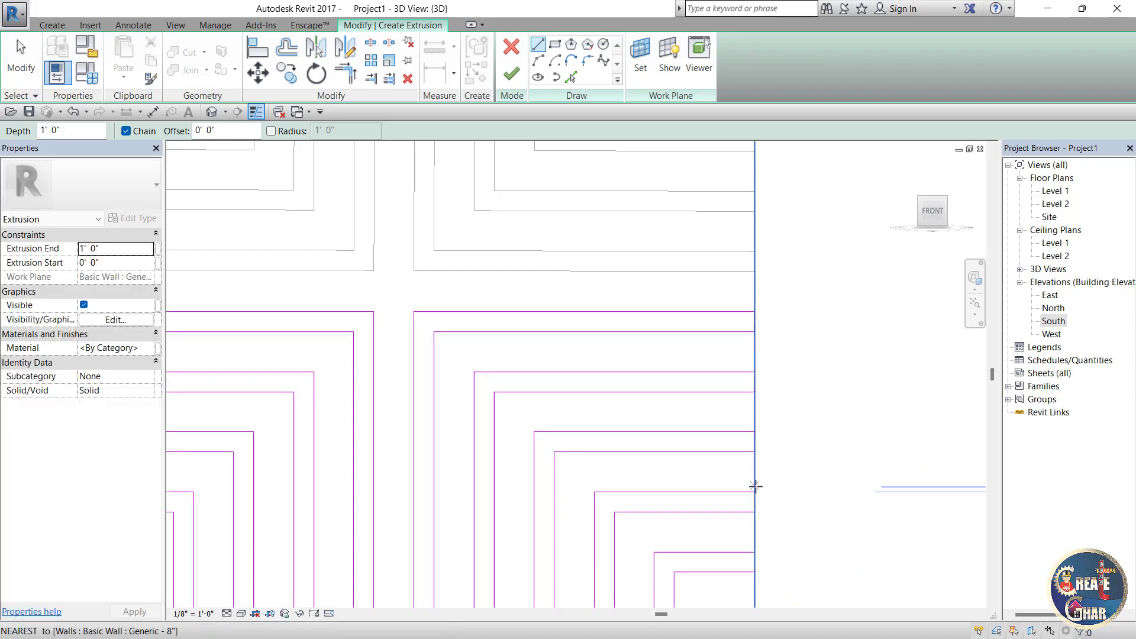
pyautogui.press('Escape')
pyautogui.press('Escape')
pyautogui.scroll(-3, 769, 367)
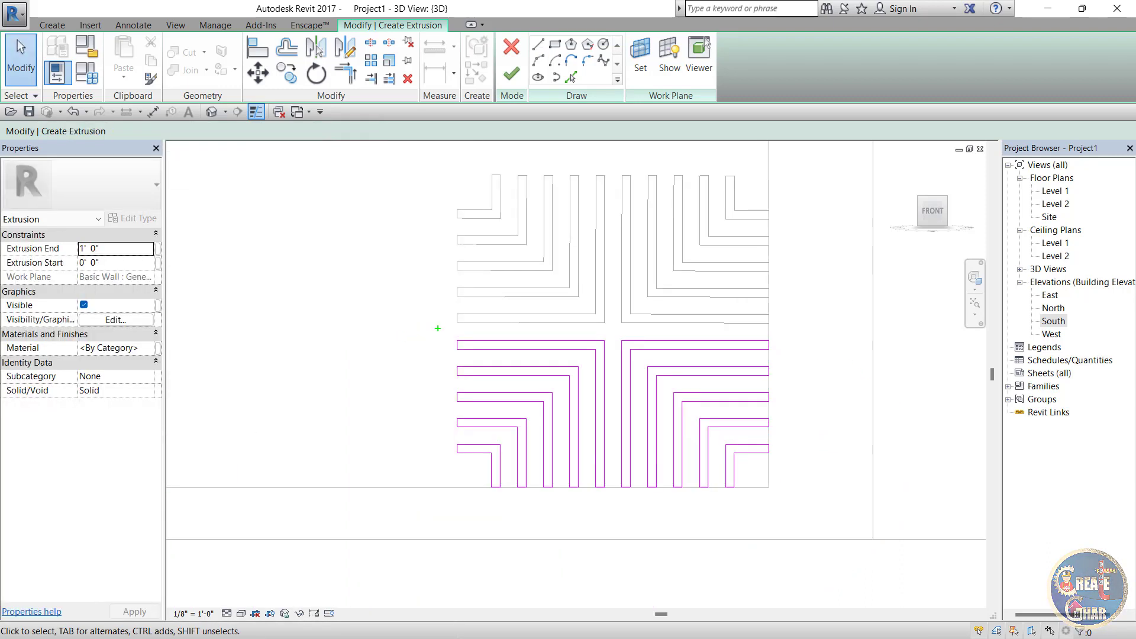
# Draw a short vertical closing line at the right edge, then window-select the lower-half sketch lines.
pyautogui.moveTo(437, 328); pyautogui.dragTo(806, 511)
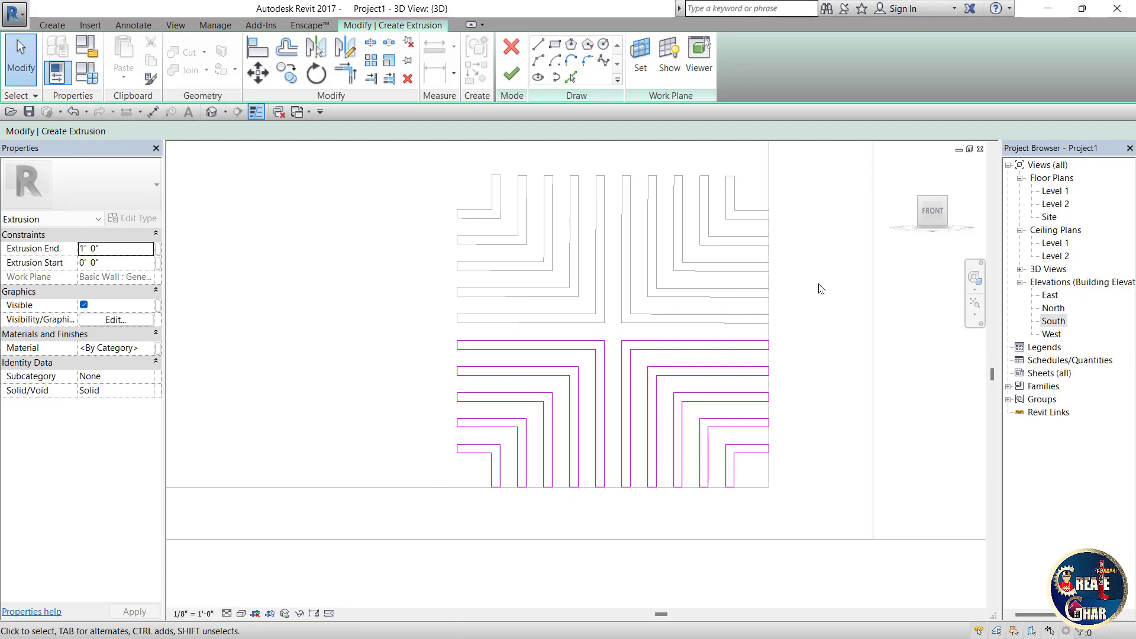
pyautogui.scroll(1, 819, 288)
pyautogui.scroll(-1, 793, 246)
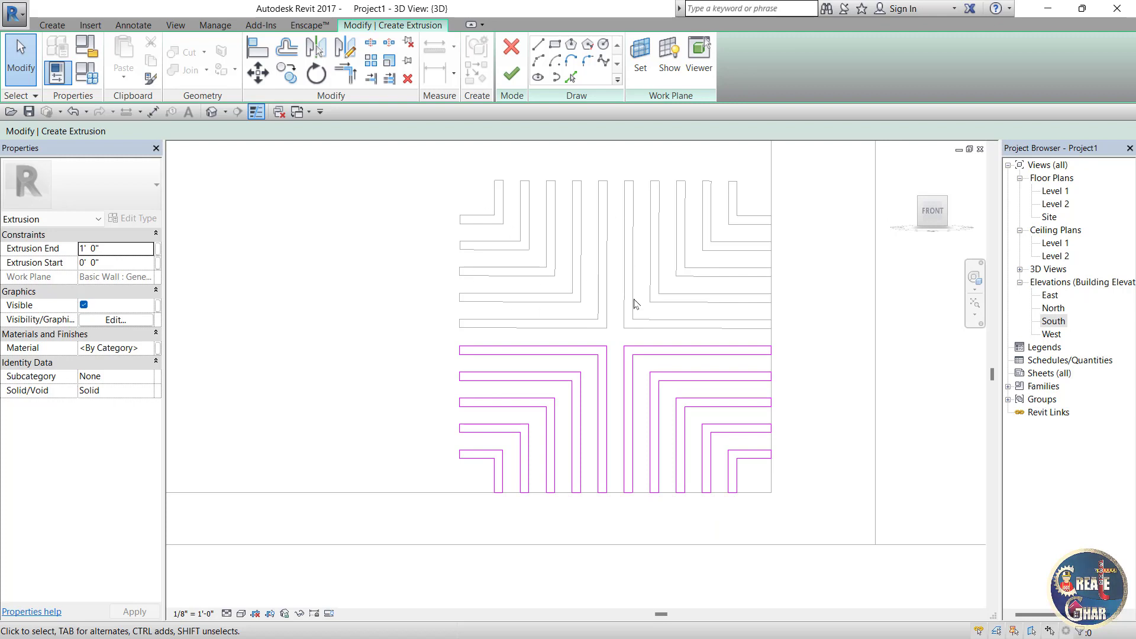
pyautogui.scroll(1, 819, 274)
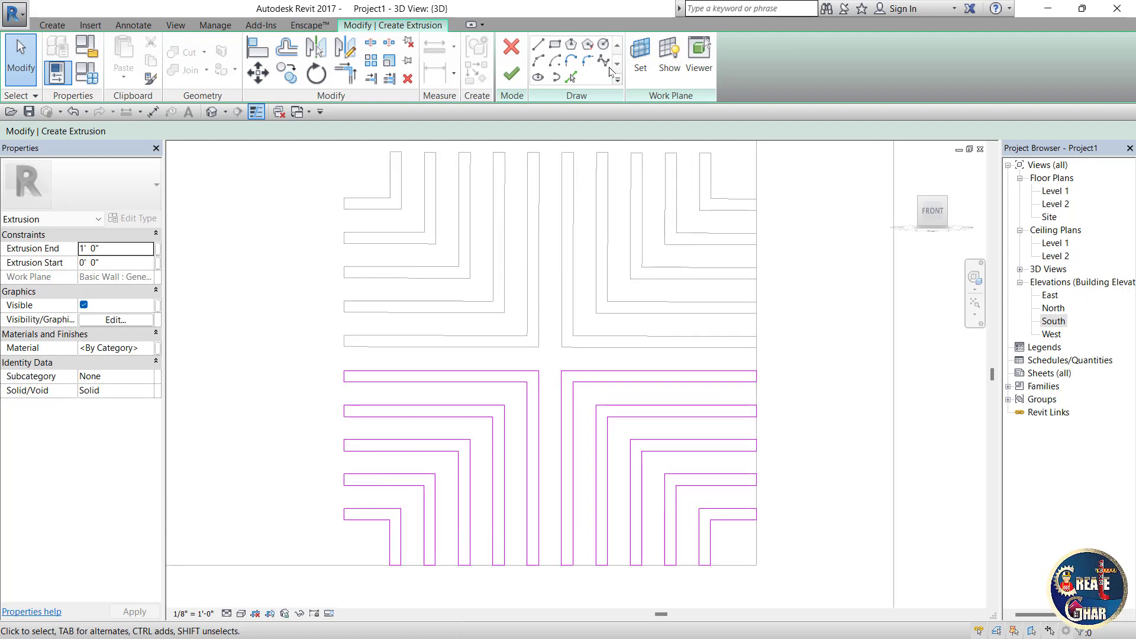
pyautogui.click(537, 47)
pyautogui.scroll(1, 783, 363)
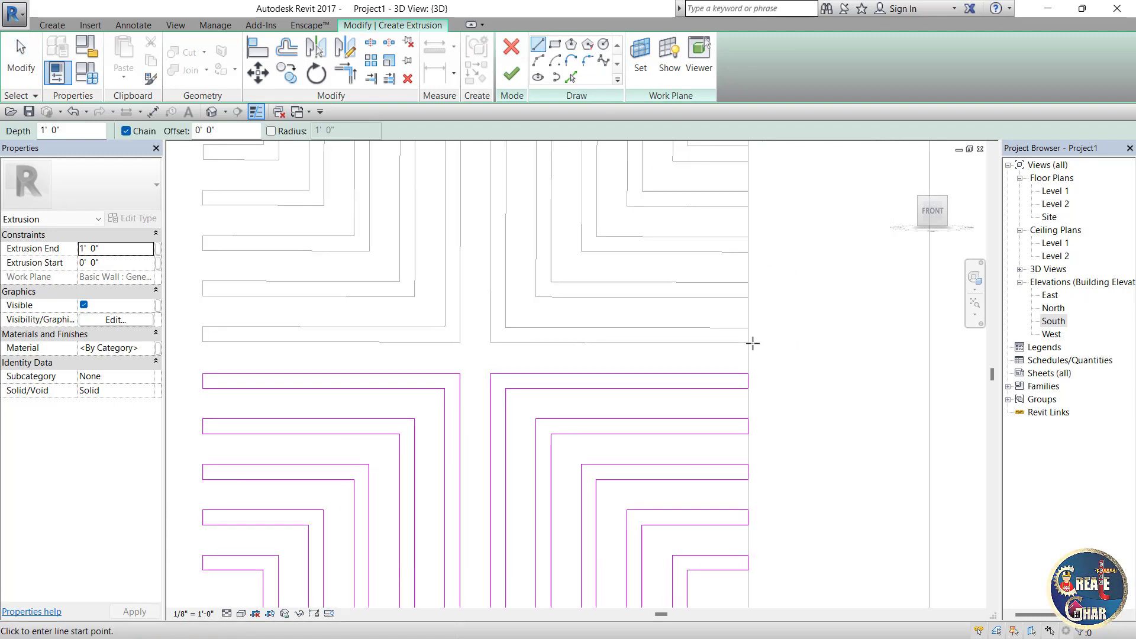
pyautogui.click(749, 373)
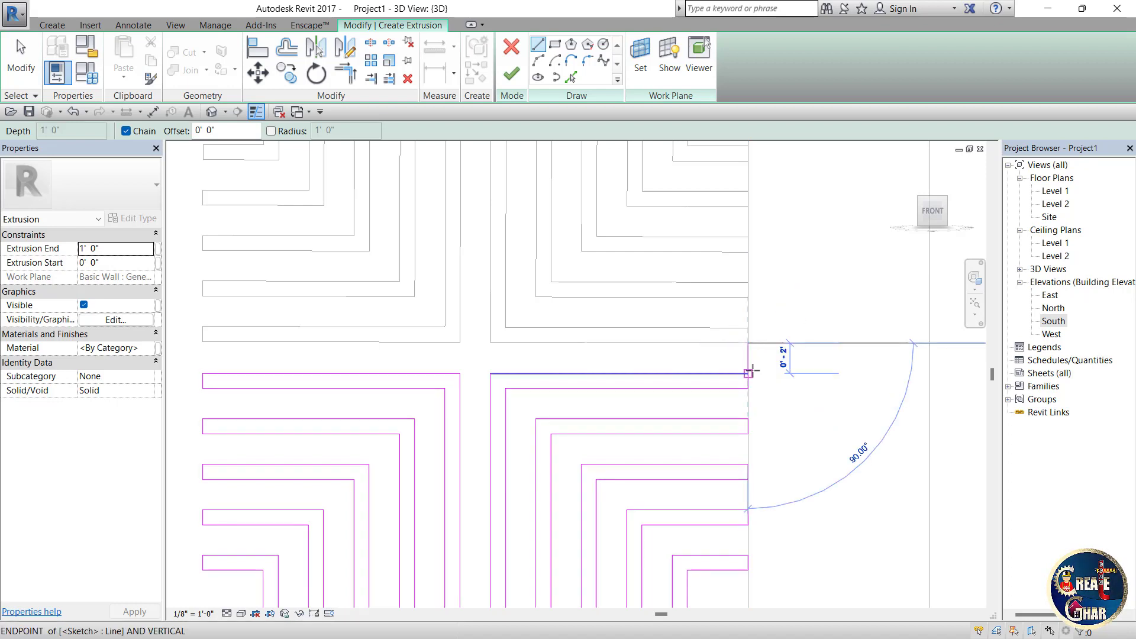
pyautogui.click(748, 342)
pyautogui.press('Escape')
pyautogui.press('Escape')
pyautogui.scroll(-2, 808, 270)
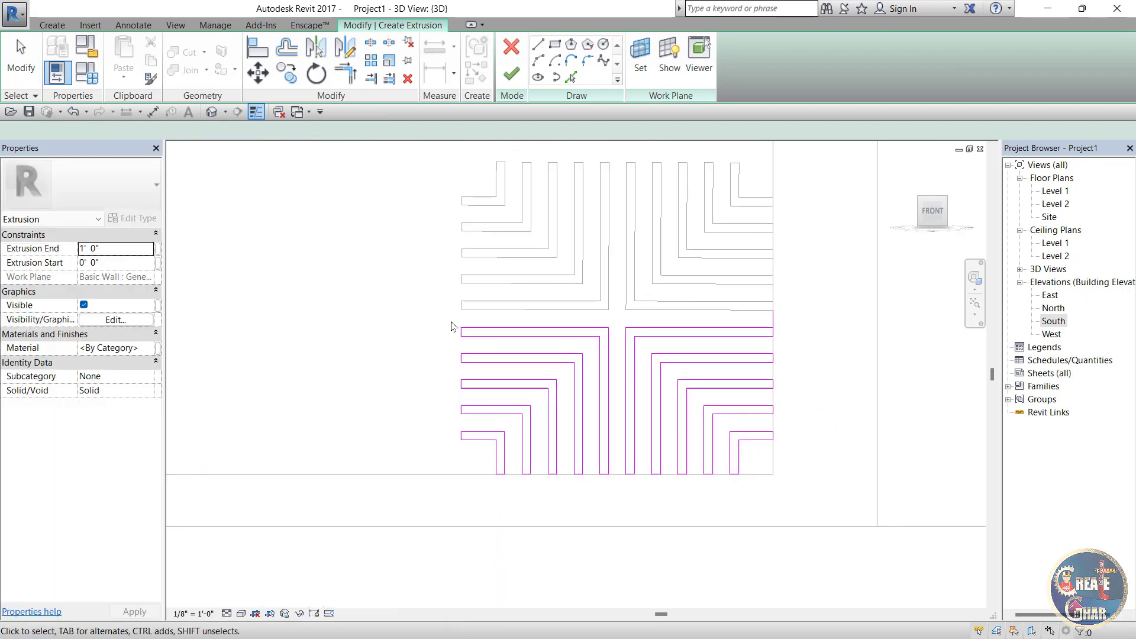
pyautogui.moveTo(422, 318); pyautogui.dragTo(486, 367)
pyautogui.moveTo(578, 436); pyautogui.dragTo(825, 514)
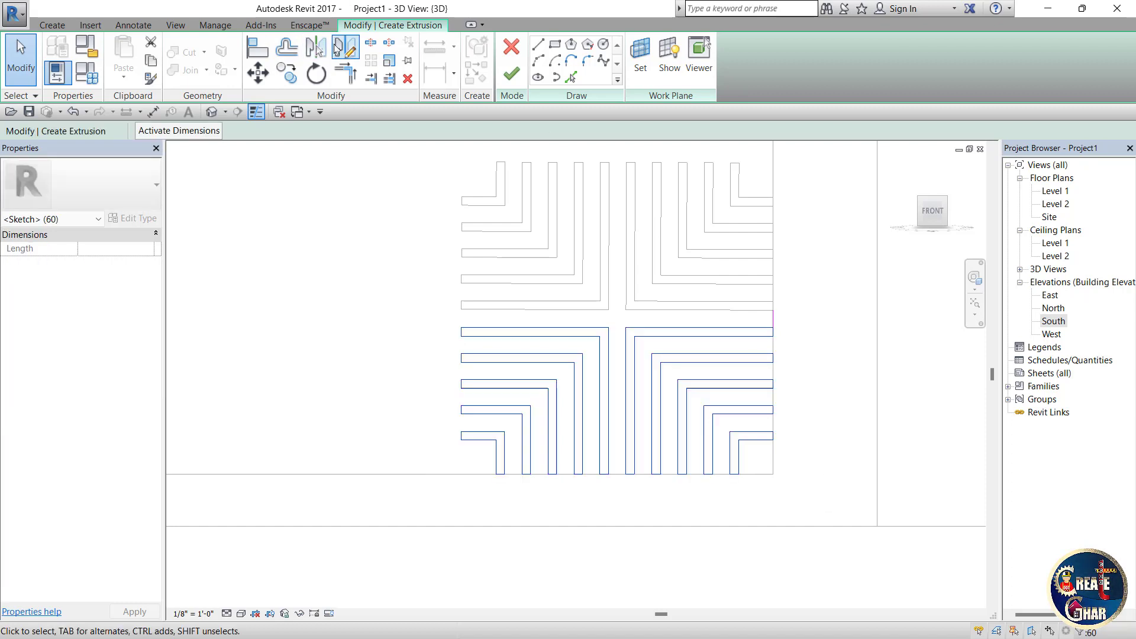
# Mirror the lower-half sketch lines upward with DM about a horizontal axis through the centre.
pyautogui.scroll(3, 867, 317)
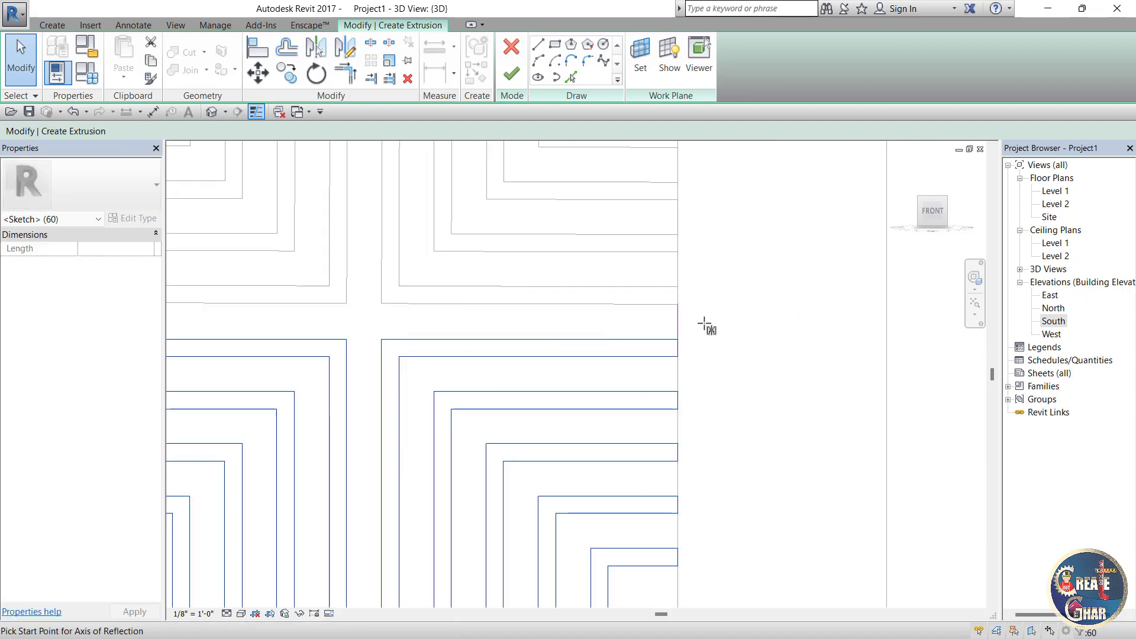
pyautogui.press('d')
pyautogui.press('m')
pyautogui.click(677, 322)
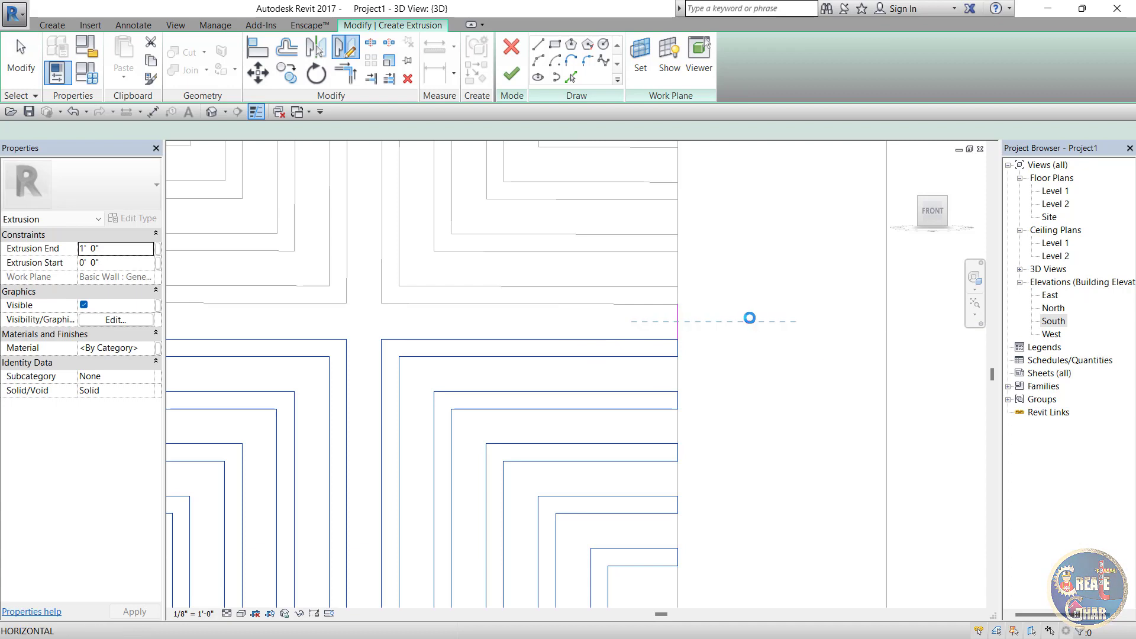
pyautogui.click(750, 318)
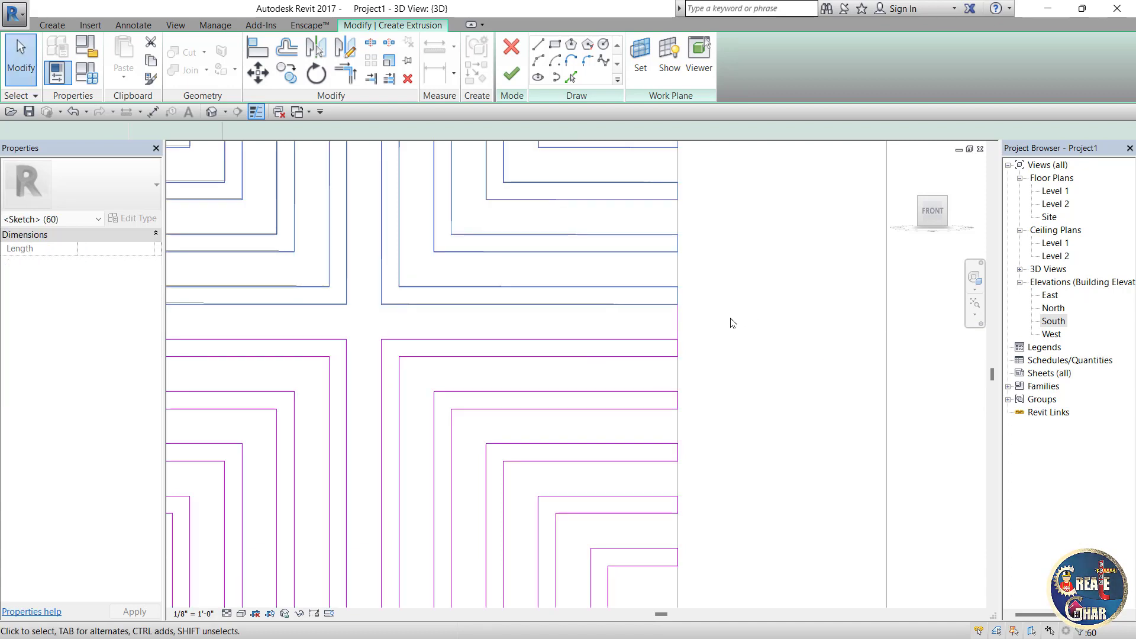
pyautogui.press('Escape')
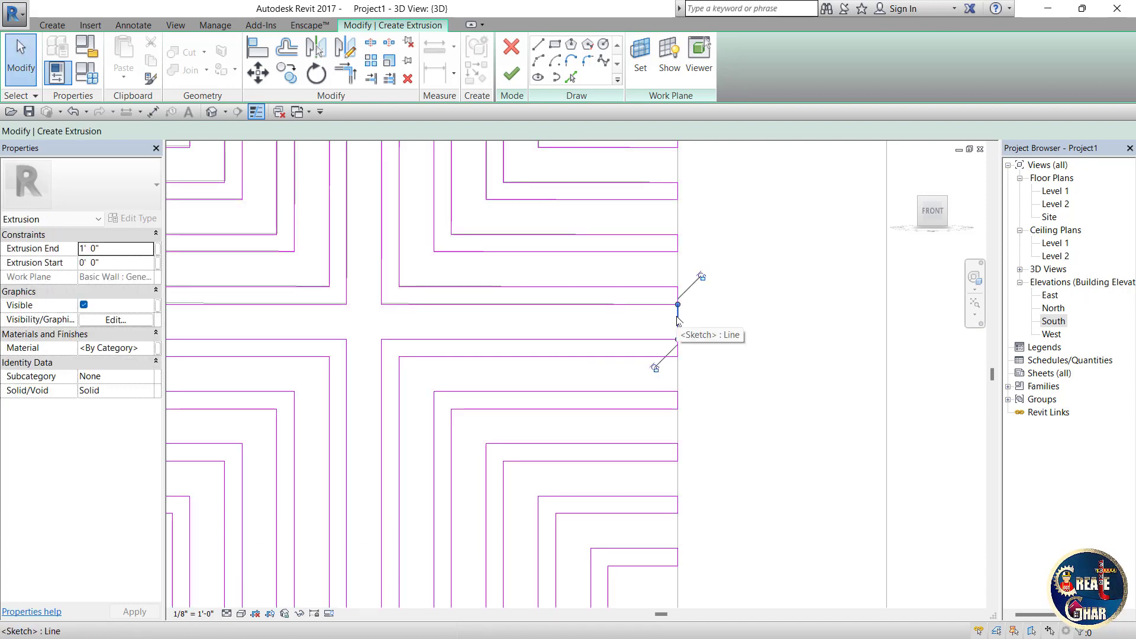
pyautogui.scroll(-2, 755, 324)
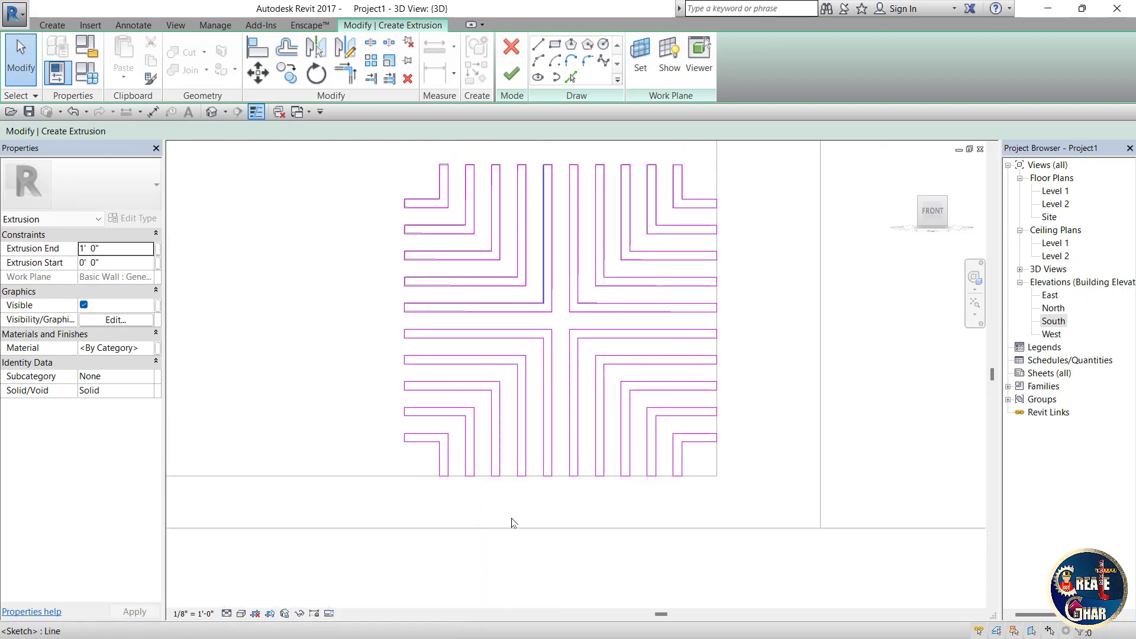
# Finish the sketch, set Extrusion End to 1", and finish the in-place model.
pyautogui.click(511, 74)
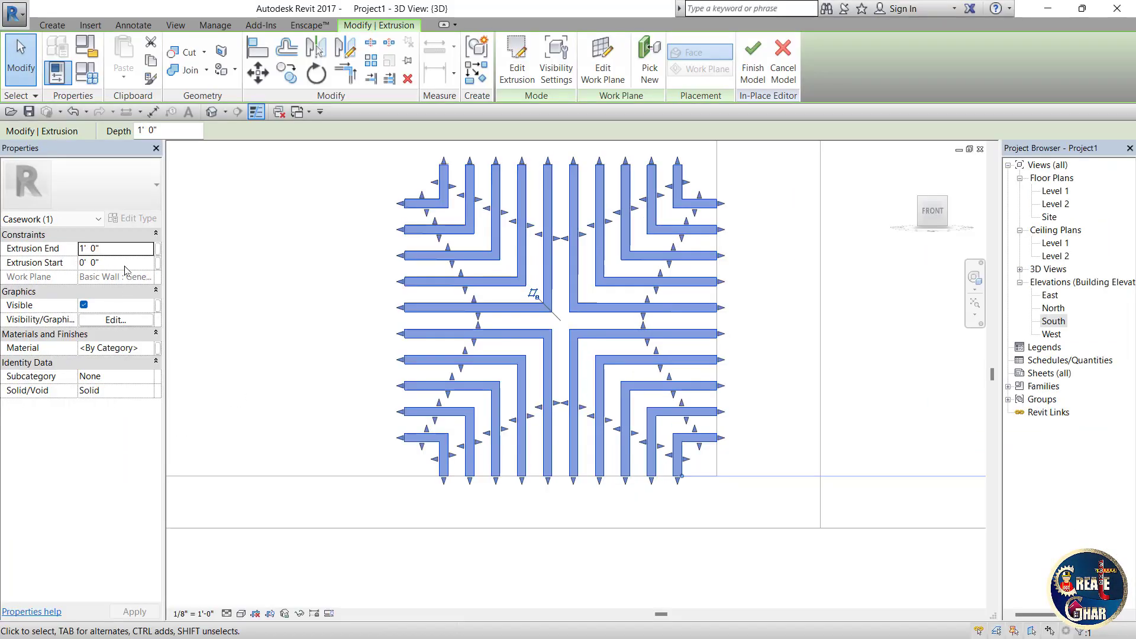
pyautogui.click(126, 253)
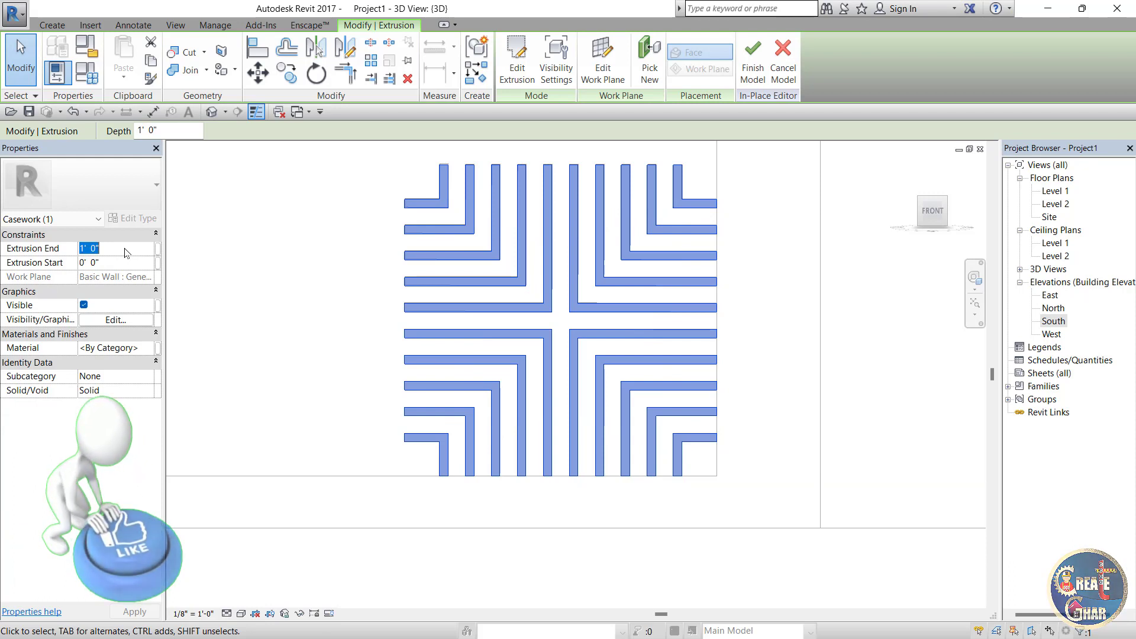
pyautogui.write('1"')
pyautogui.press('Return')
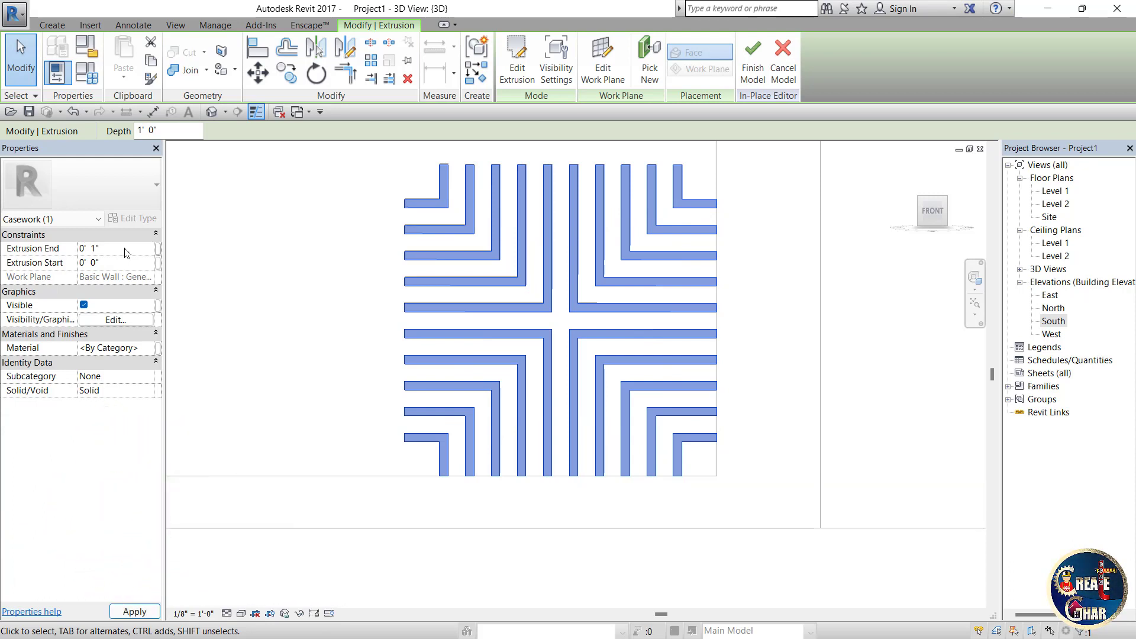
pyautogui.click(753, 59)
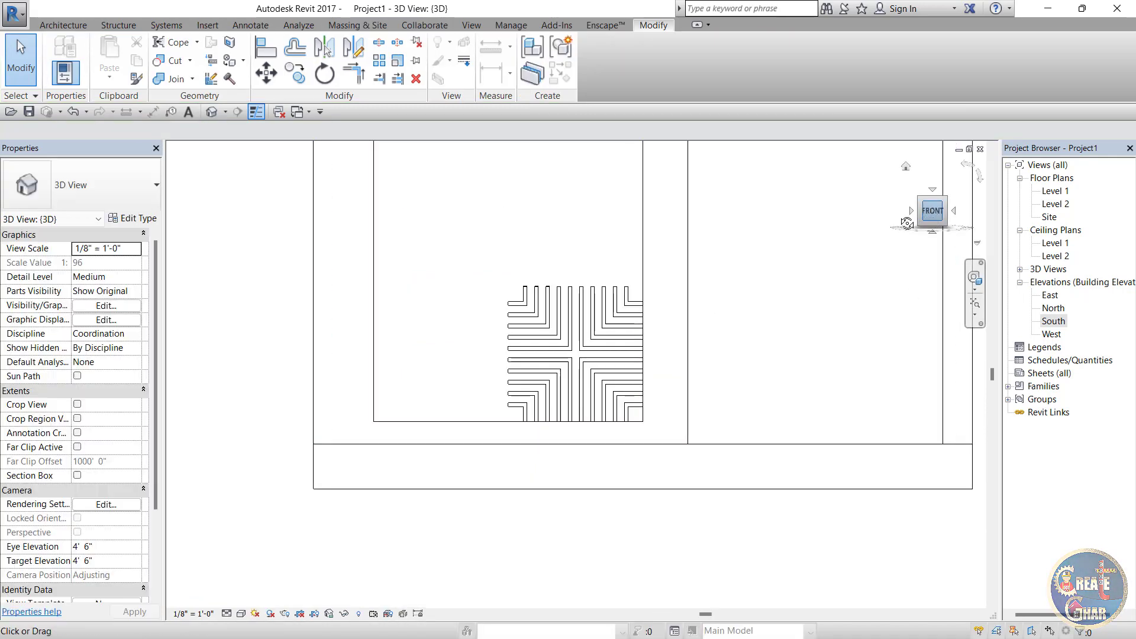
# Orbit to an angled view and reopen the lattice casework with Edit In-Place.
pyautogui.moveTo(932, 213); pyautogui.dragTo(905, 237)
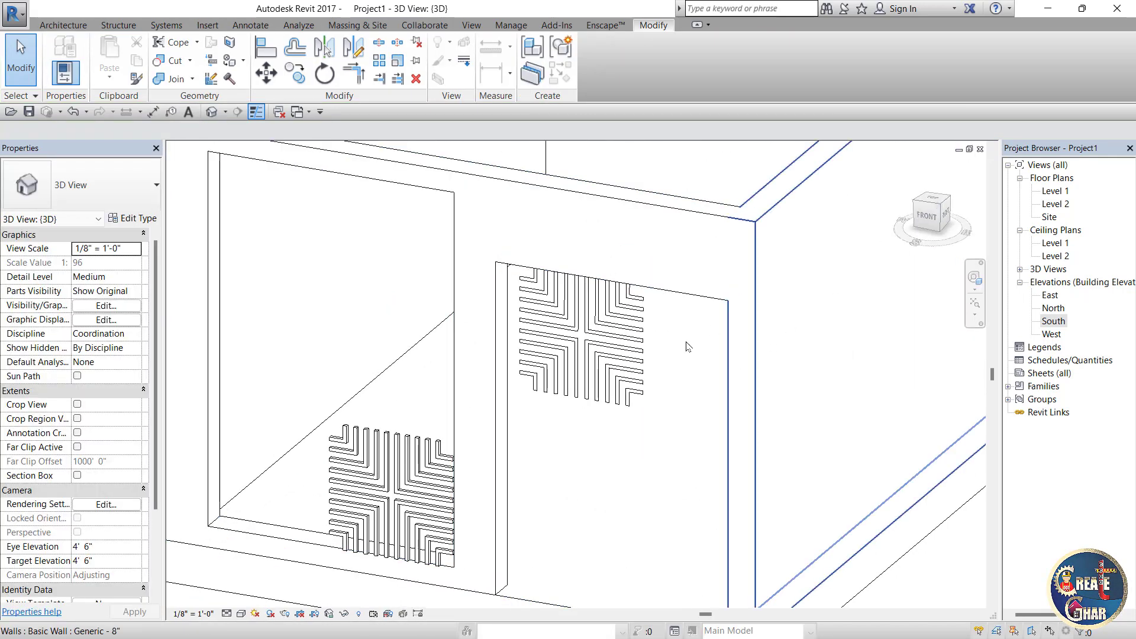
pyautogui.keyDown('shift'); pyautogui.moveTo(756, 348); pyautogui.dragTo(546, 465, button='middle'); pyautogui.keyUp('shift')
pyautogui.scroll(3, 543, 465)
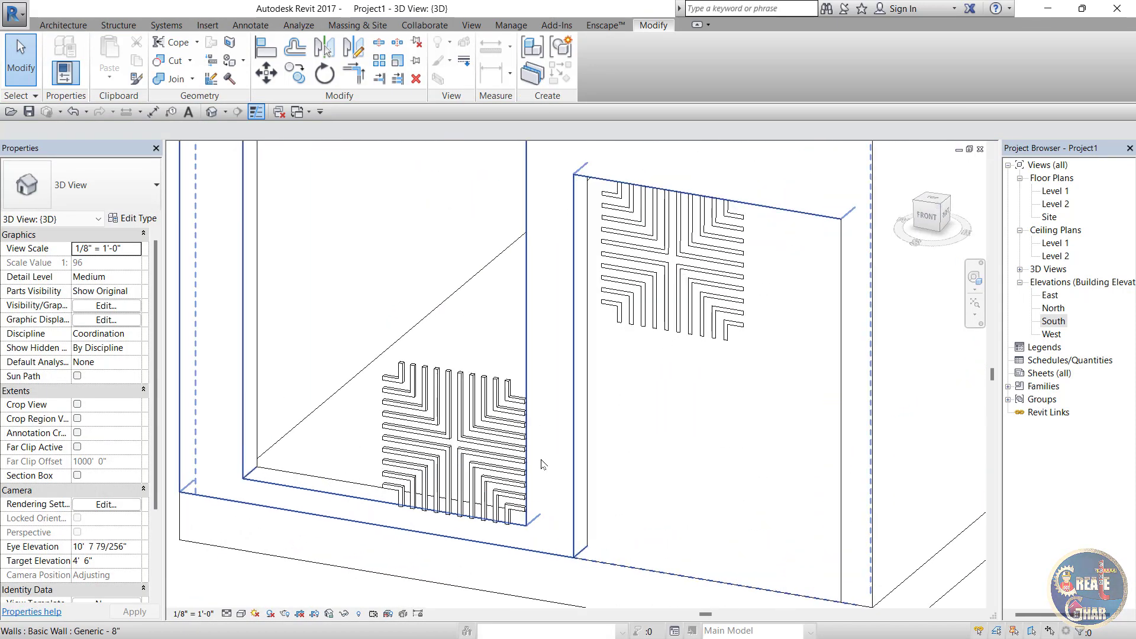
pyautogui.click(482, 453)
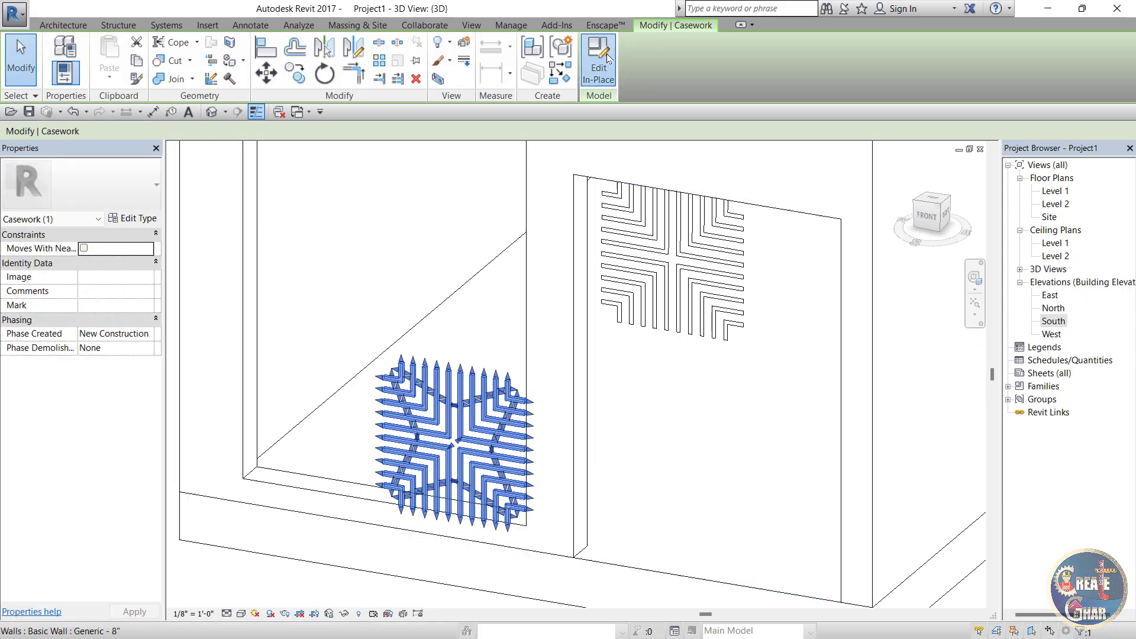
pyautogui.click(598, 59)
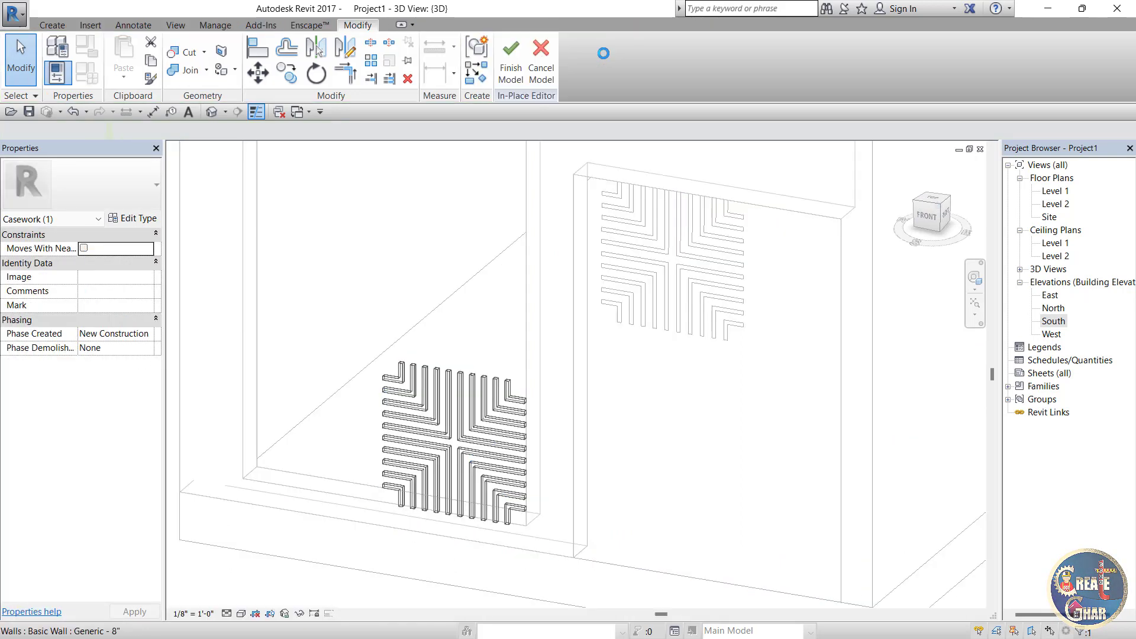
# Set the lattice extrusion's End to -2" and Start to -1 1/2".
pyautogui.click(483, 414)
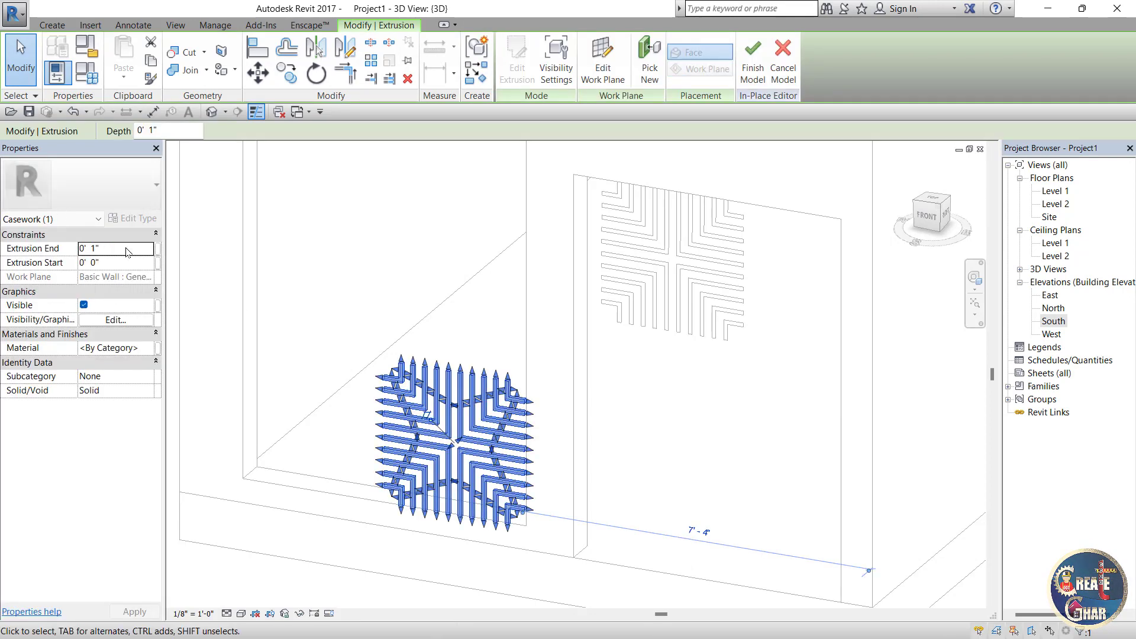
pyautogui.click(127, 251)
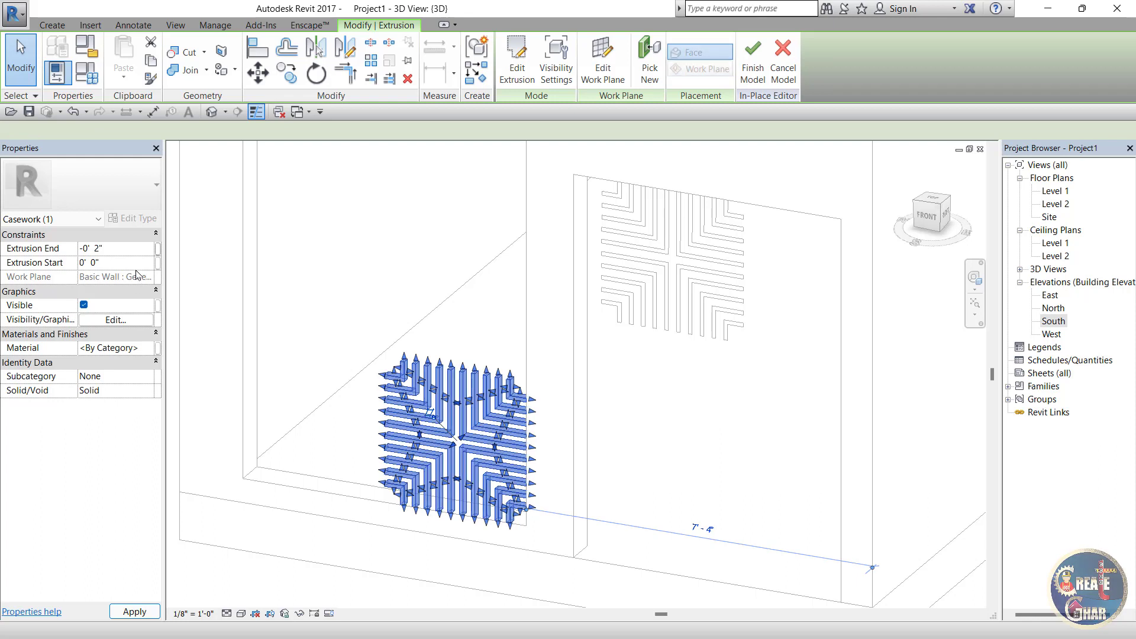
pyautogui.click(89, 262)
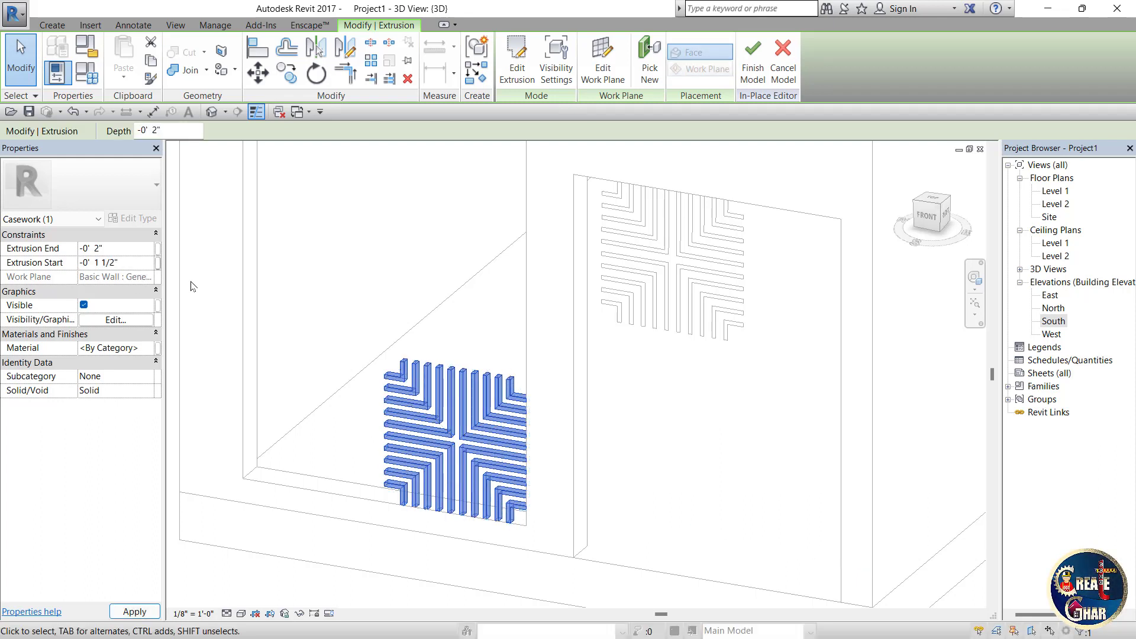
pyautogui.click(408, 520)
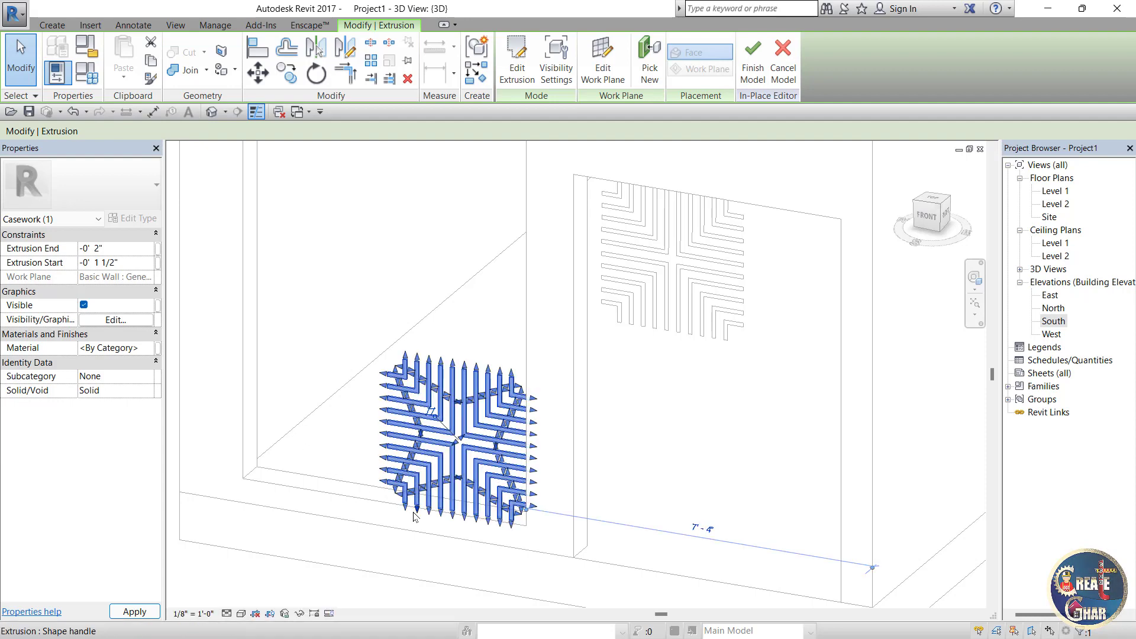
pyautogui.scroll(2, 378, 525)
# Deselect and zoom to the front view of the tile in the opening's lower-right corner.
pyautogui.click(380, 526)
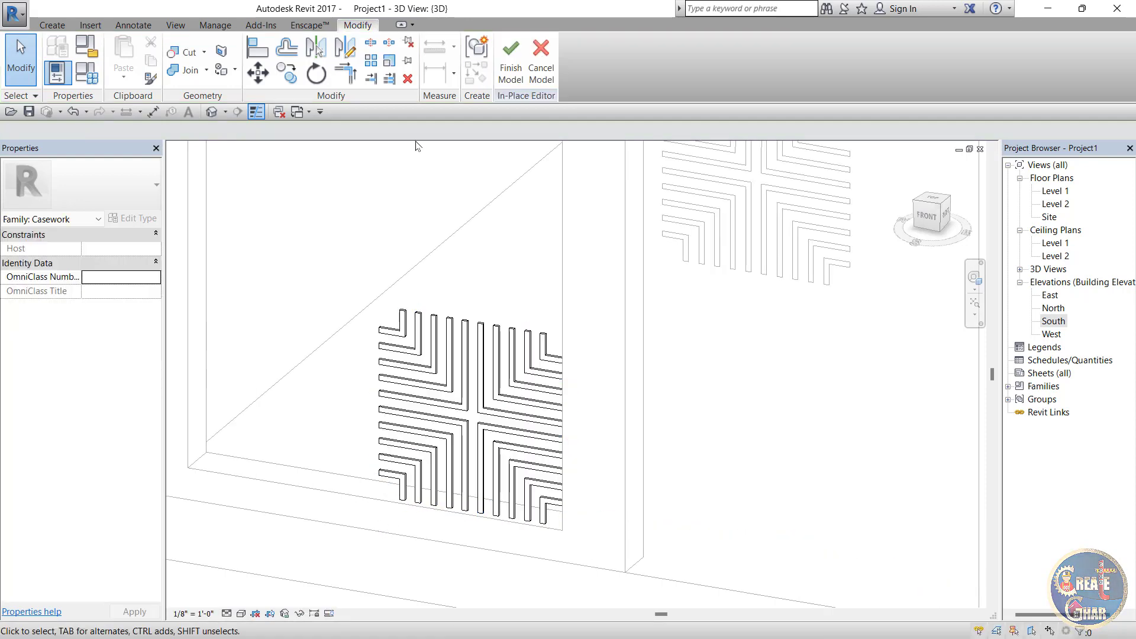
pyautogui.scroll(3, 395, 537)
pyautogui.scroll(3, 426, 486)
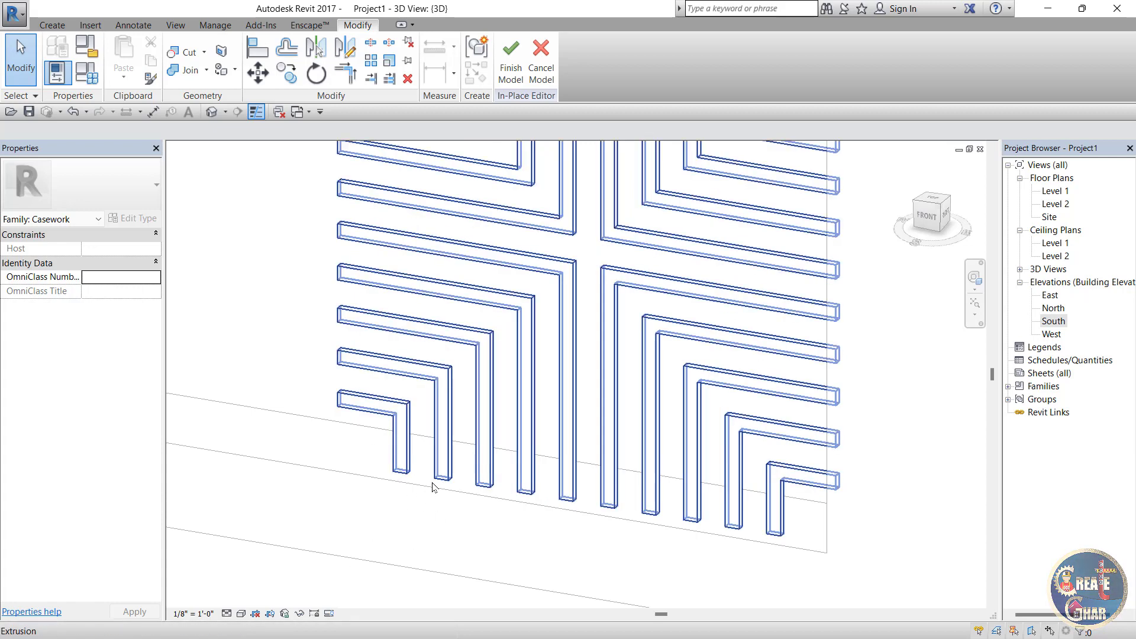
pyautogui.scroll(-1, 395, 517)
pyautogui.scroll(-2, 395, 517)
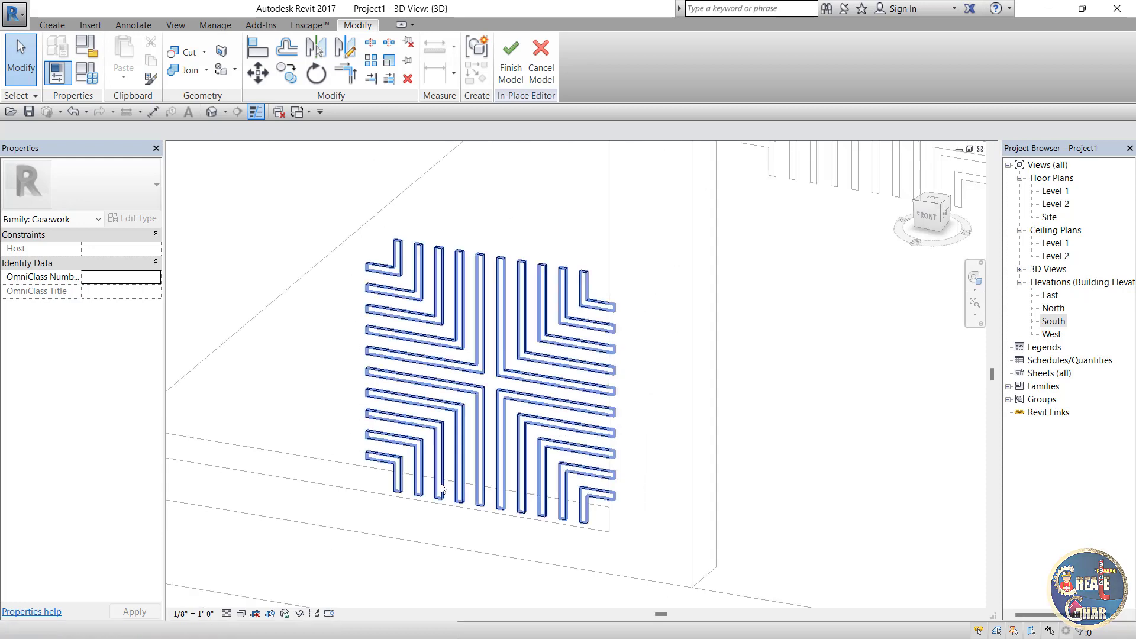
pyautogui.scroll(-3, 540, 152)
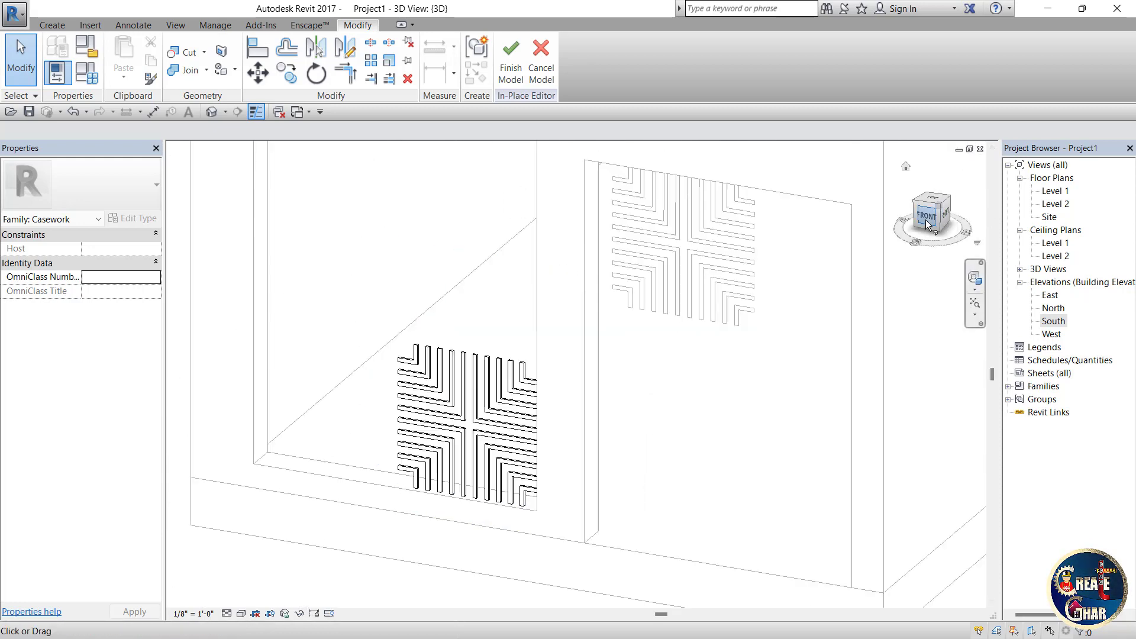
pyautogui.click(925, 219)
pyautogui.scroll(2, 536, 421)
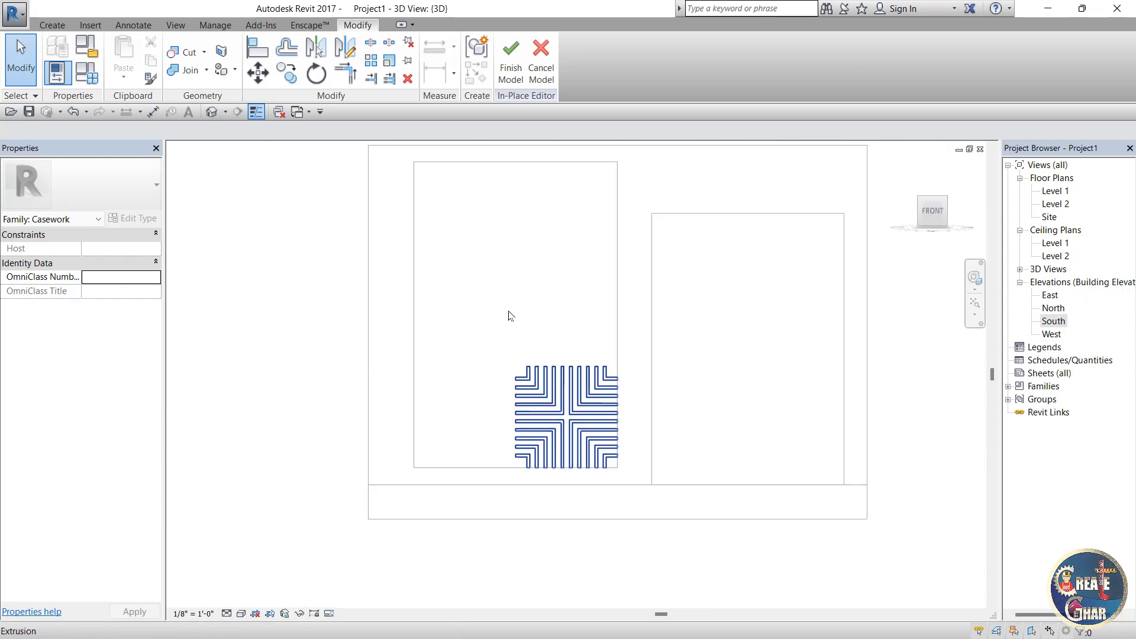
# Mirror-copy the lattice tile leftward about its left edge, then select both tiles.
pyautogui.moveTo(472, 291); pyautogui.dragTo(670, 483)
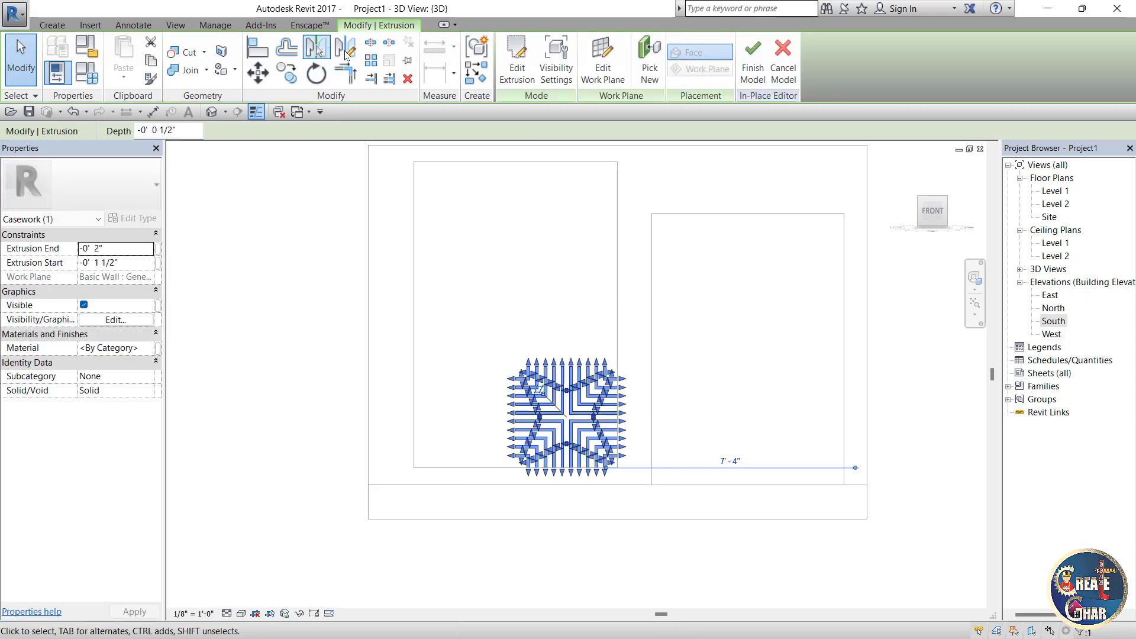
pyautogui.click(345, 47)
pyautogui.click(517, 167)
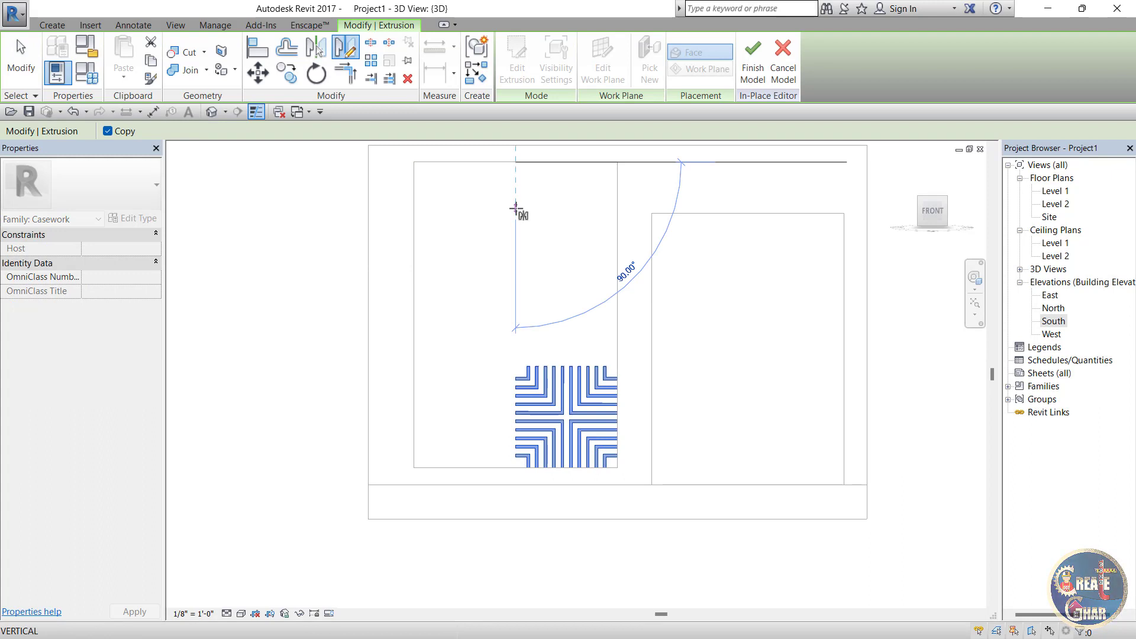
pyautogui.click(516, 208)
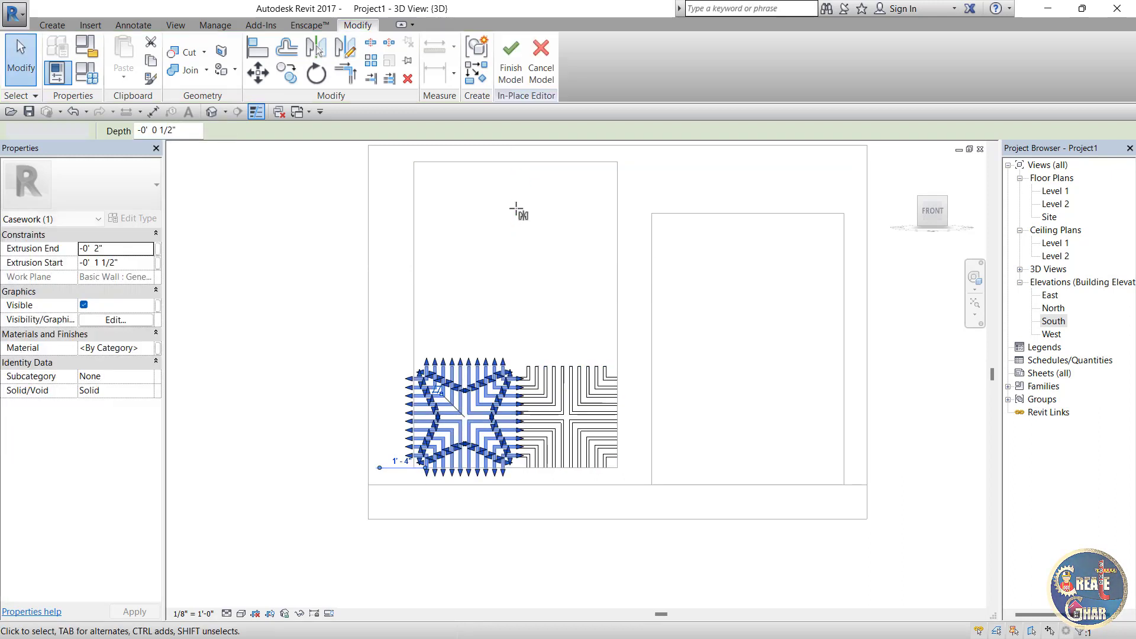
pyautogui.press('Escape')
pyautogui.scroll(1, 516, 213)
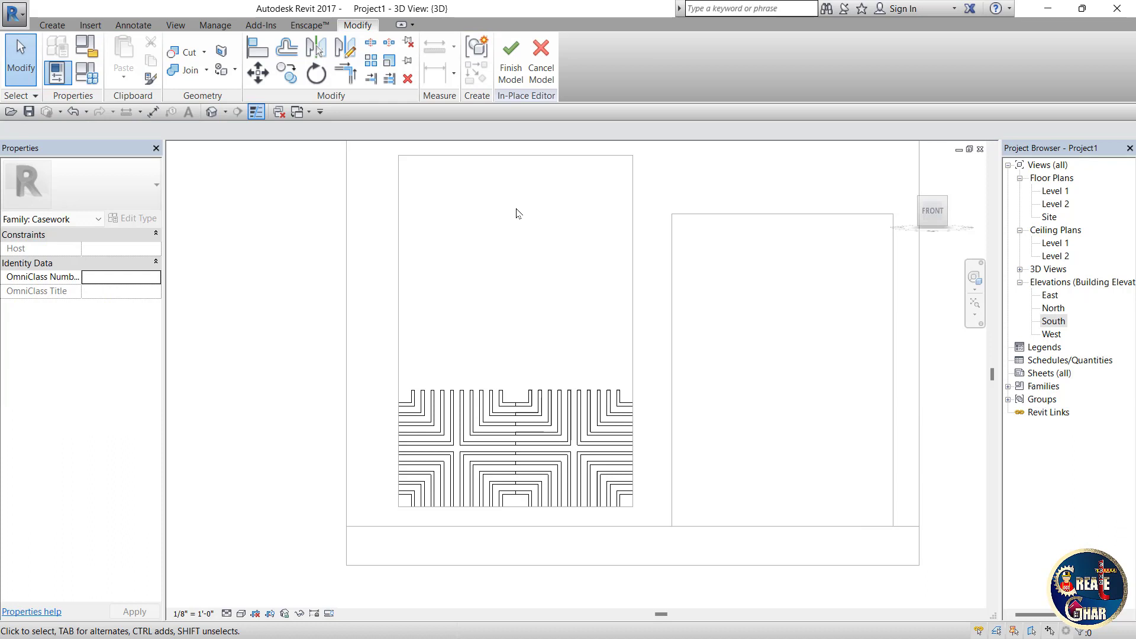
pyautogui.moveTo(728, 327); pyautogui.dragTo(406, 482)
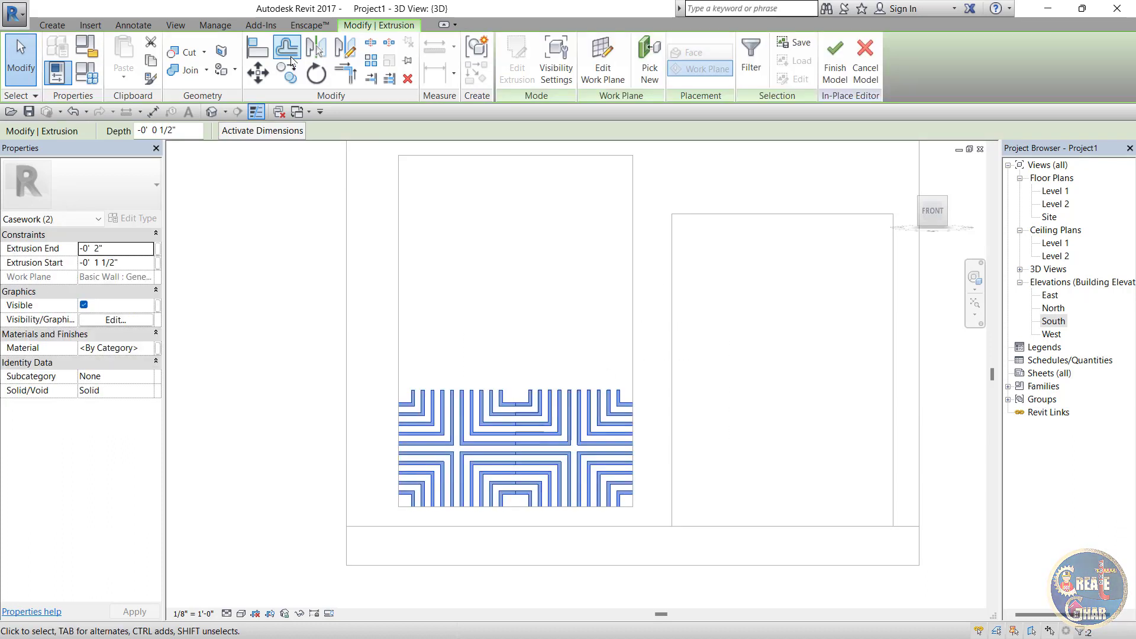
# Copy the two-tile pair from its bottom corner to sit directly above itself.
pyautogui.click(292, 78)
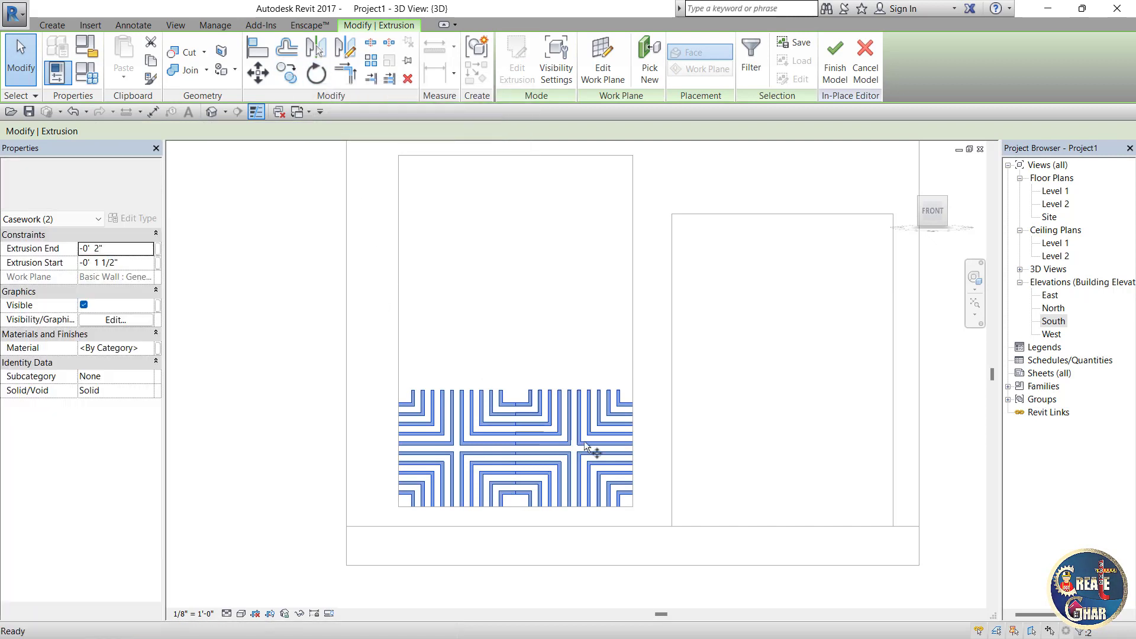
pyautogui.scroll(2, 644, 508)
pyautogui.scroll(3, 643, 506)
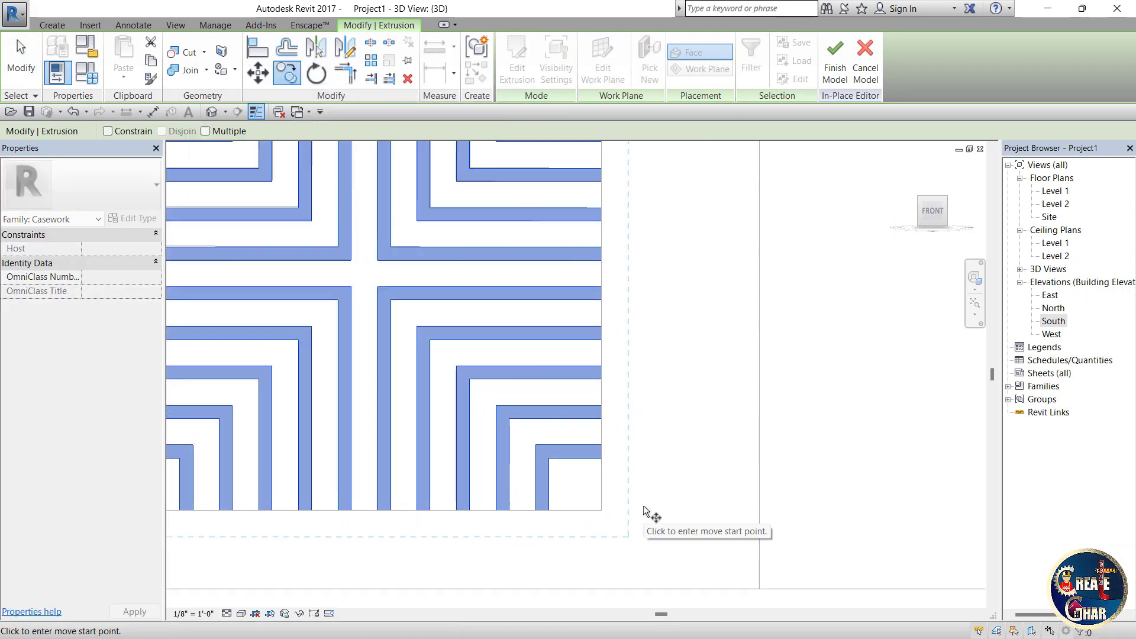
pyautogui.click(549, 510)
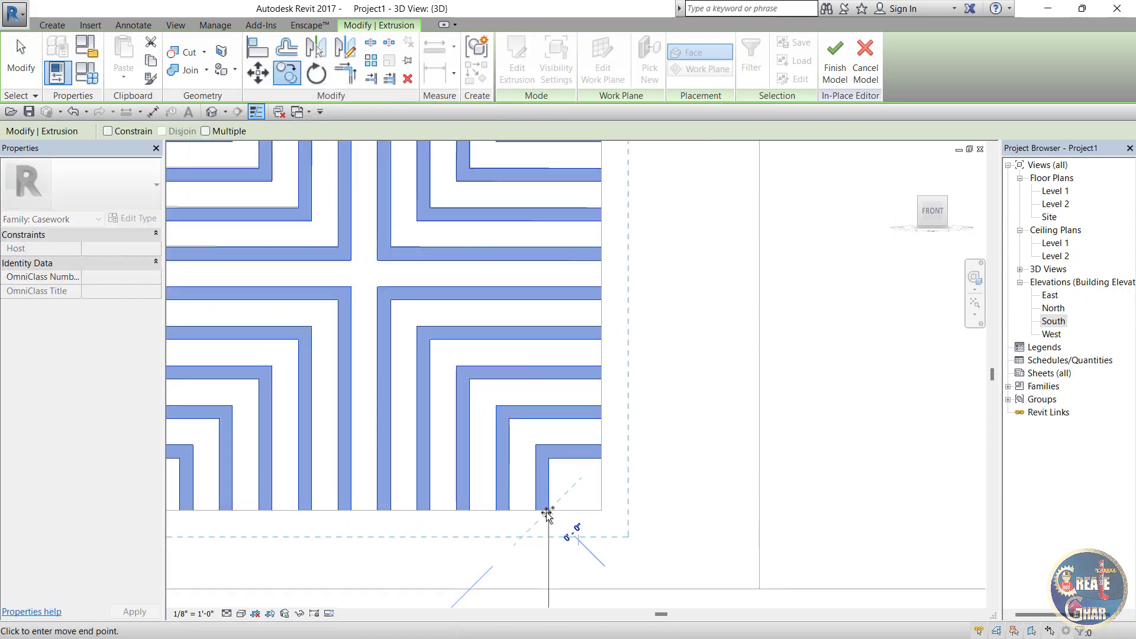
pyautogui.scroll(-2, 552, 521)
pyautogui.scroll(-2, 562, 296)
pyautogui.scroll(2, 550, 336)
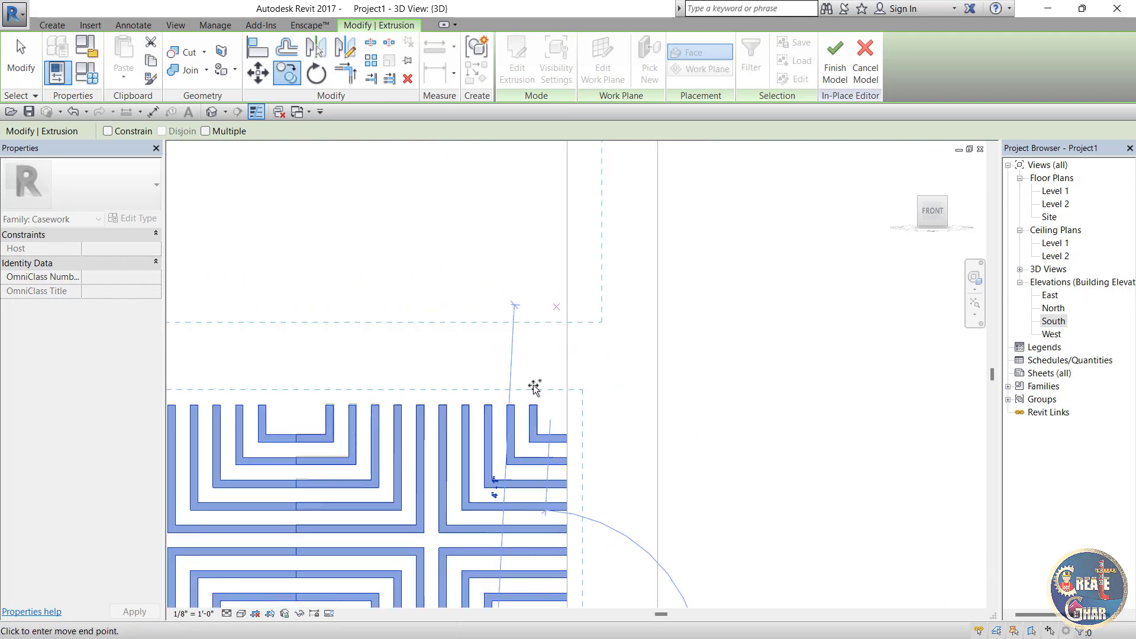
pyautogui.scroll(2, 533, 386)
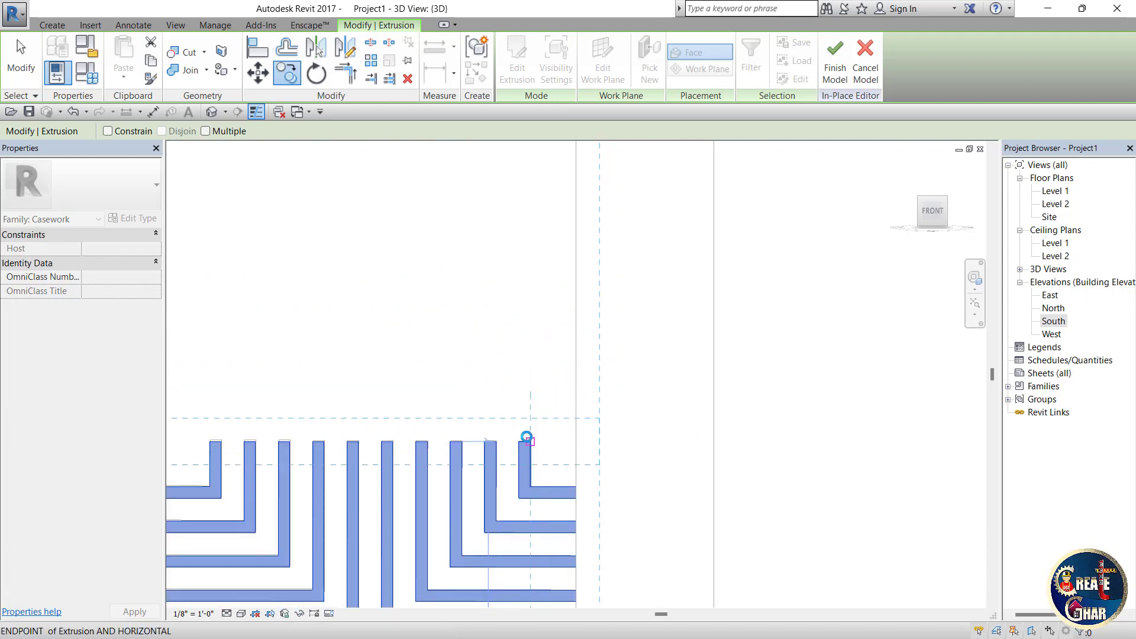
pyautogui.click(526, 438)
pyautogui.scroll(-2, 677, 390)
pyautogui.scroll(-1, 676, 390)
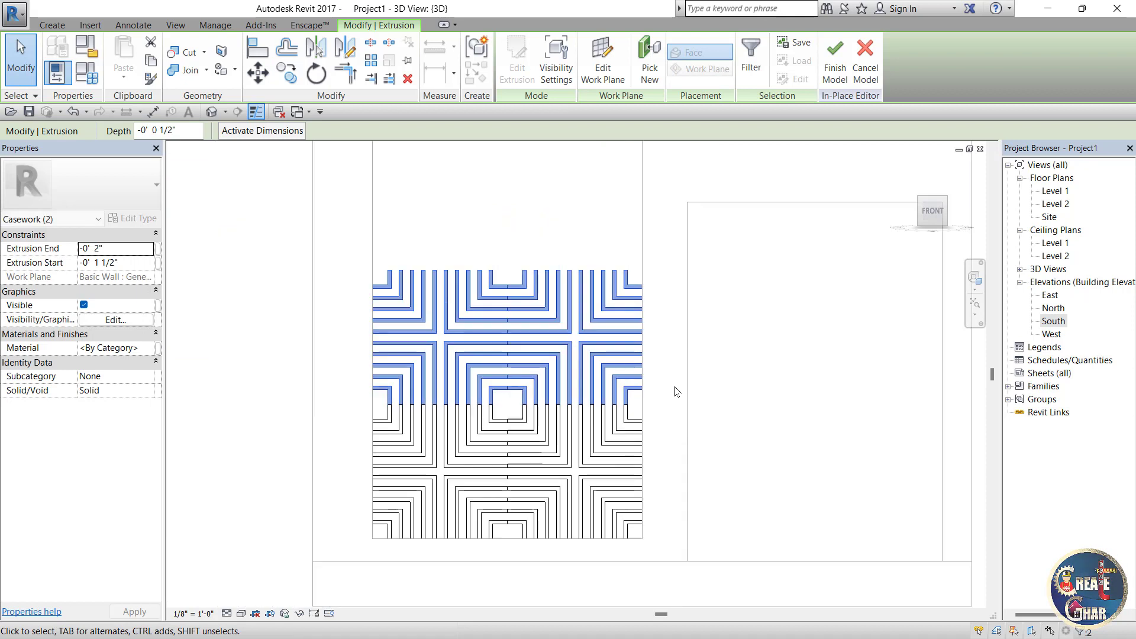
pyautogui.press('Escape')
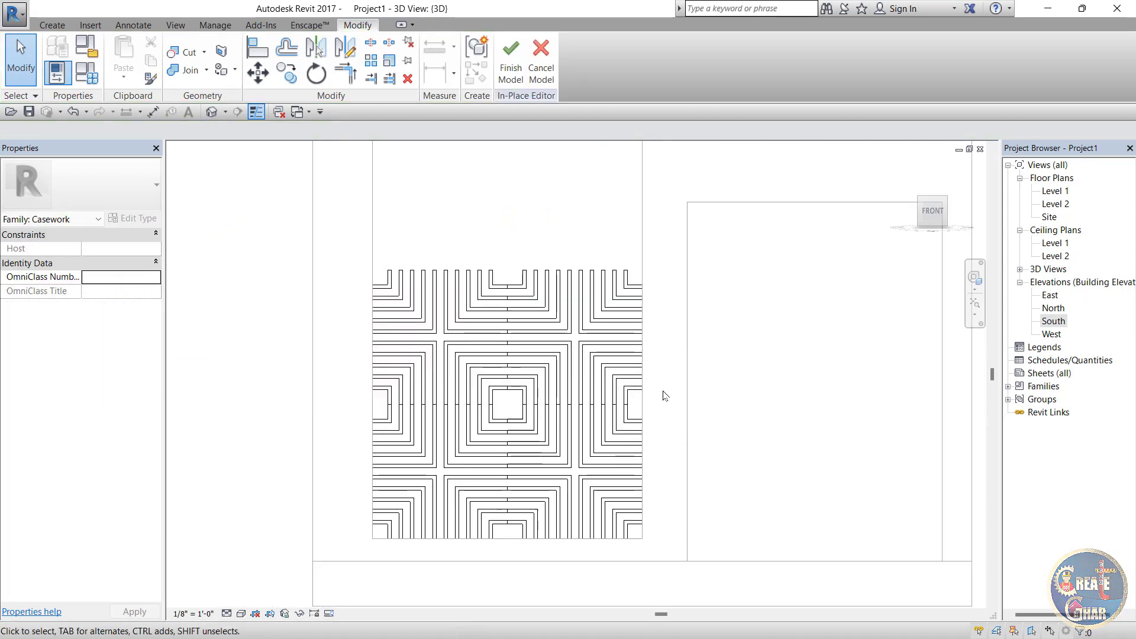
pyautogui.scroll(-1, 663, 396)
pyautogui.scroll(1, 651, 331)
# Select the upper tile row and start another CO copy from its bottom corner.
pyautogui.moveTo(634, 272); pyautogui.dragTo(457, 362)
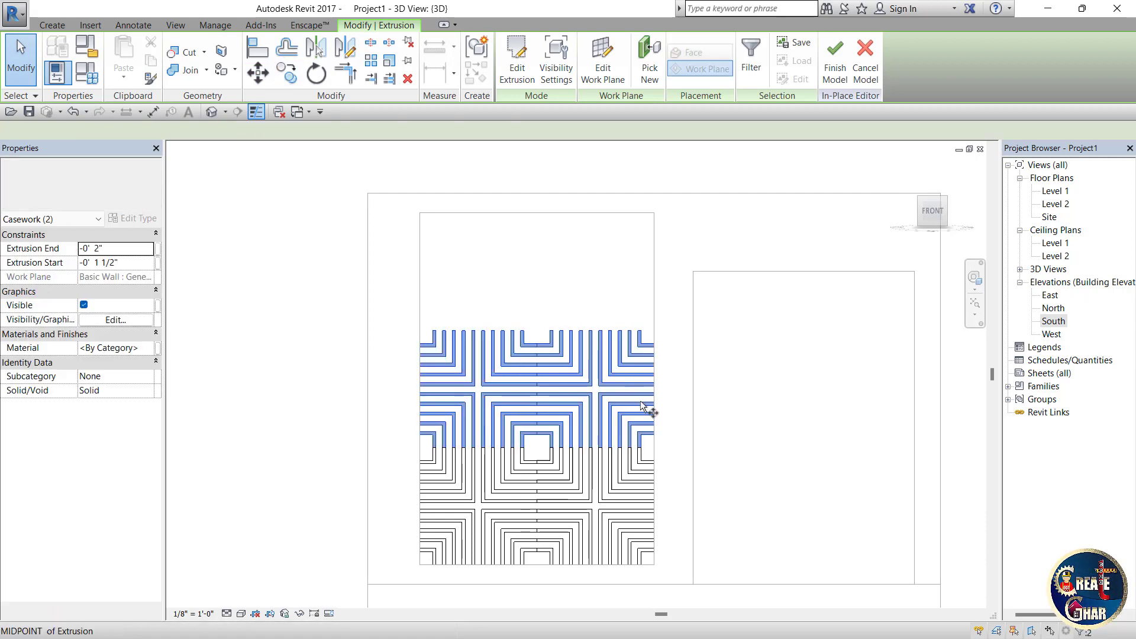
pyautogui.scroll(3, 645, 452)
pyautogui.press('c')
pyautogui.press('o')
pyautogui.scroll(1, 648, 489)
pyautogui.scroll(1, 648, 489)
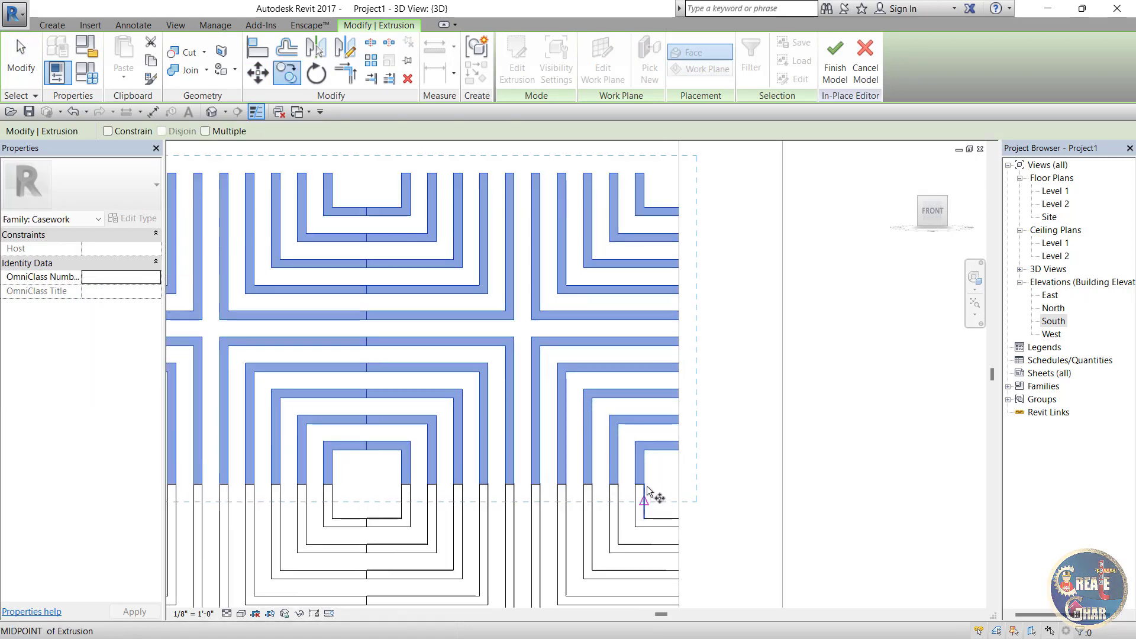
pyautogui.click(645, 484)
pyautogui.scroll(-2, 650, 438)
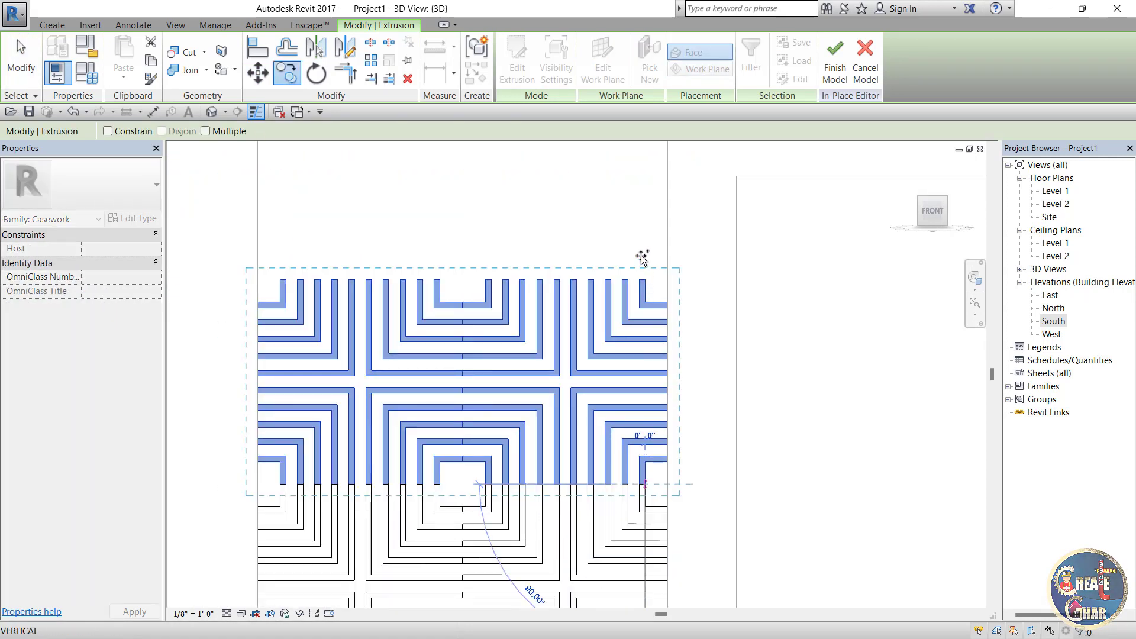
pyautogui.scroll(2, 651, 283)
pyautogui.scroll(1, 651, 293)
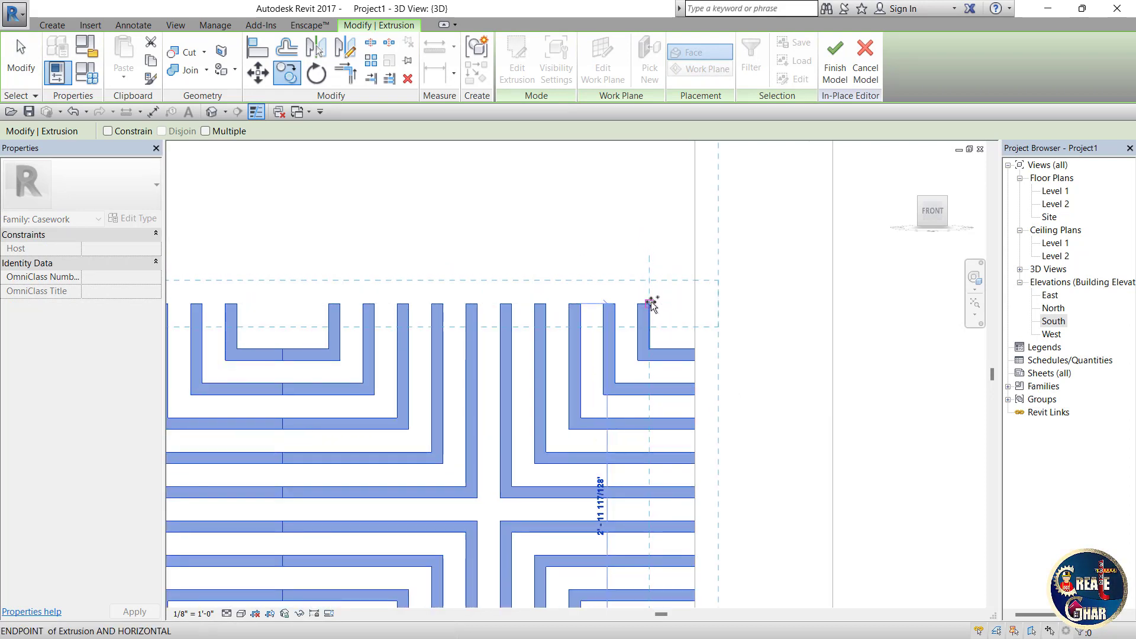
# Place the third tile row at the top endpoint, deselect, and orbit to an angled view.
pyautogui.click(650, 304)
pyautogui.scroll(-1, 649, 301)
pyautogui.scroll(-1, 650, 305)
pyautogui.scroll(-1, 681, 384)
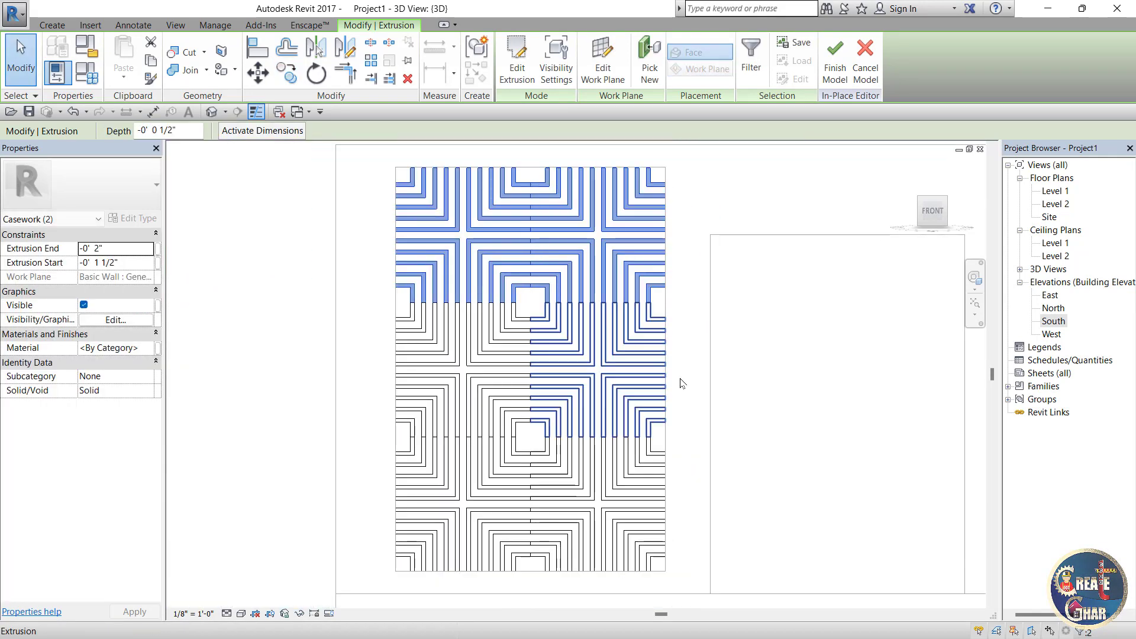
pyautogui.click(680, 383)
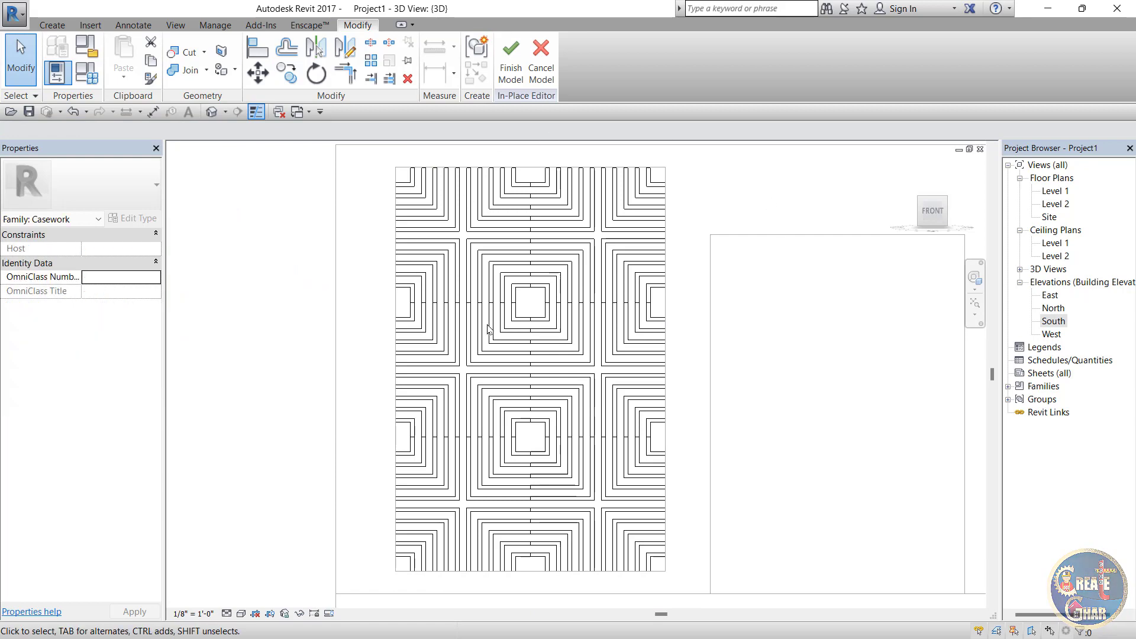
pyautogui.moveTo(932, 211)
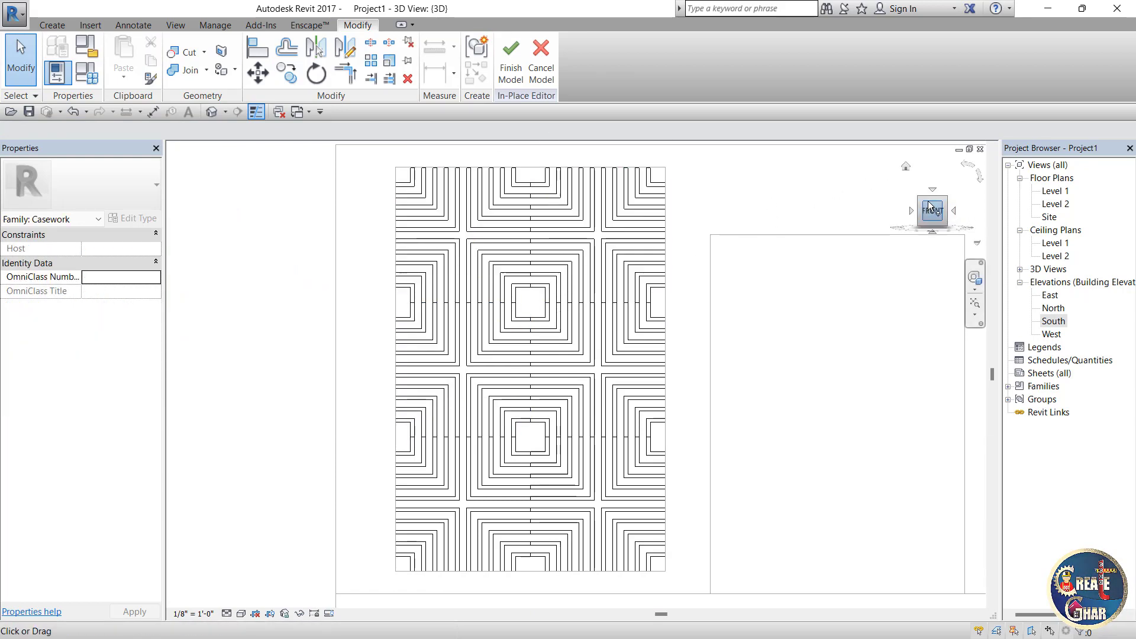
pyautogui.moveTo(901, 216); pyautogui.dragTo(664, 385)
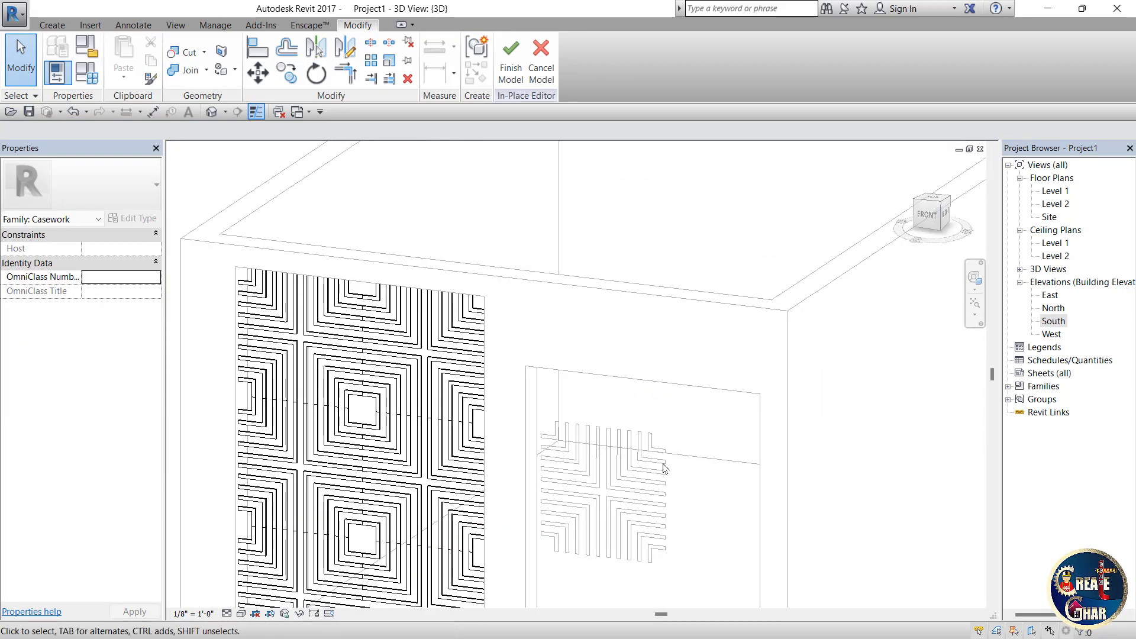
# Finish the in-place jali model, zoom out, and window-select the entire house.
pyautogui.click(504, 53)
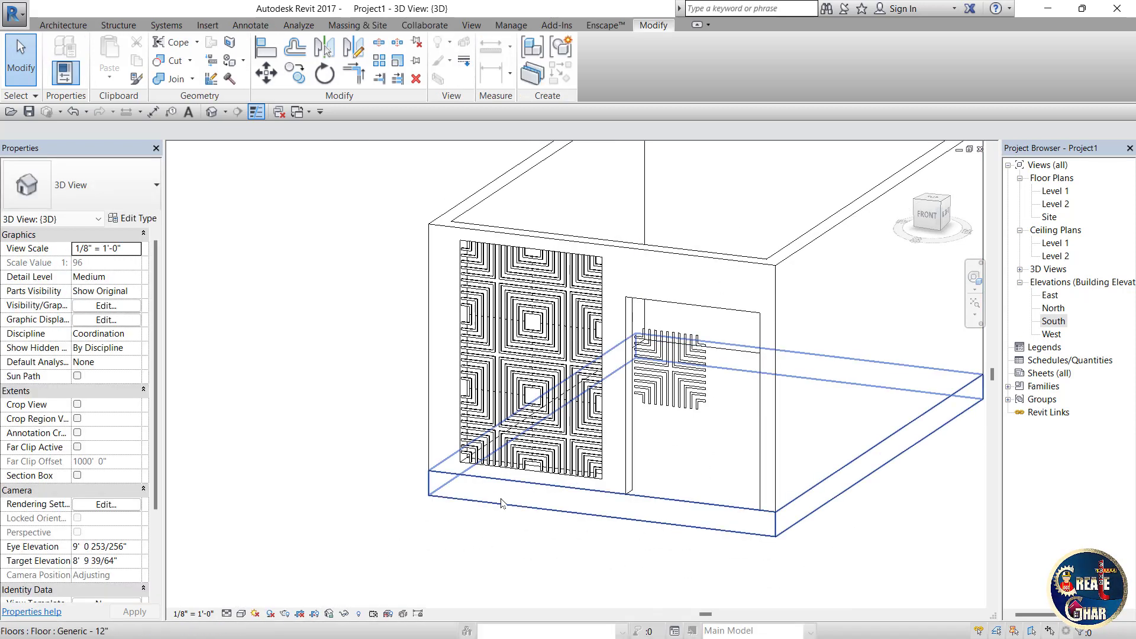
pyautogui.scroll(-2, 481, 517)
pyautogui.scroll(2, 599, 453)
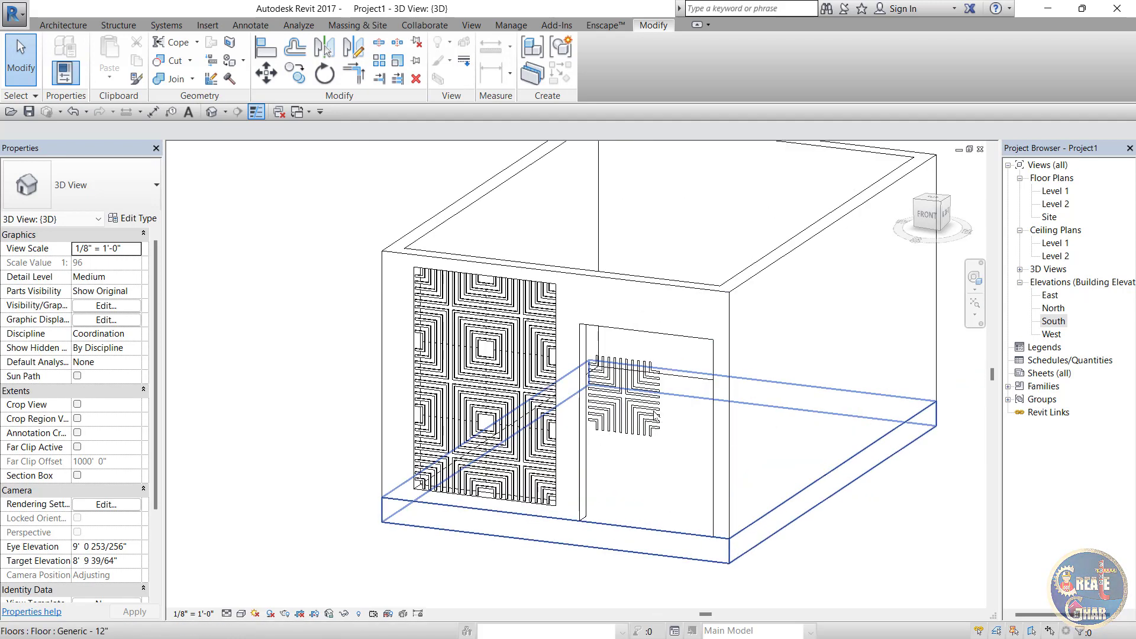
pyautogui.scroll(-1, 831, 365)
pyautogui.scroll(-1, 489, 377)
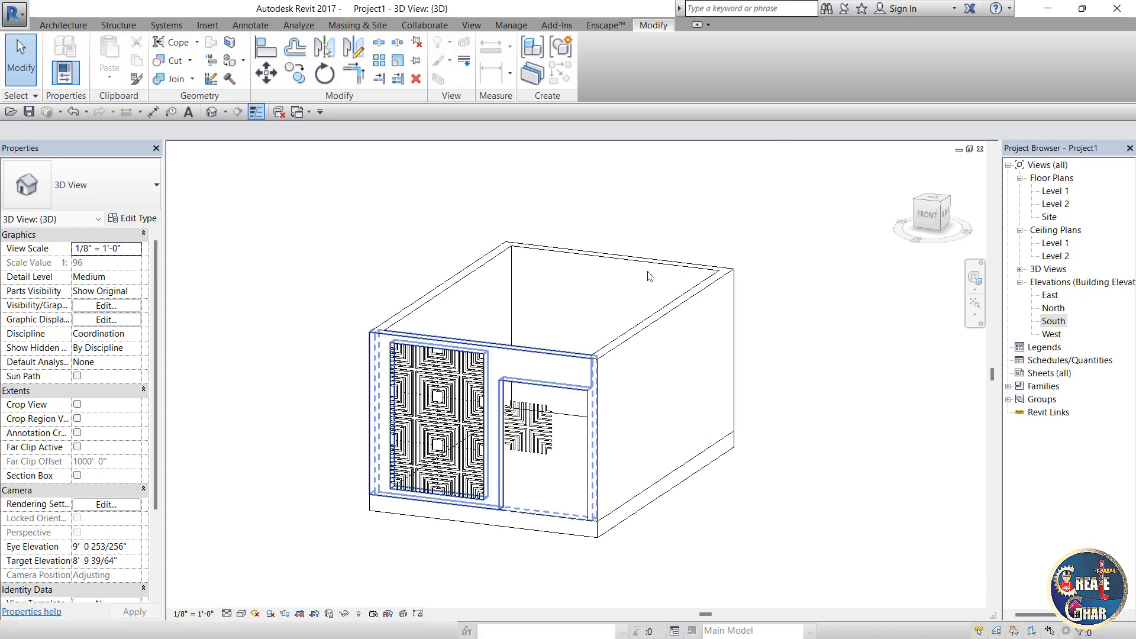
pyautogui.scroll(-1, 739, 231)
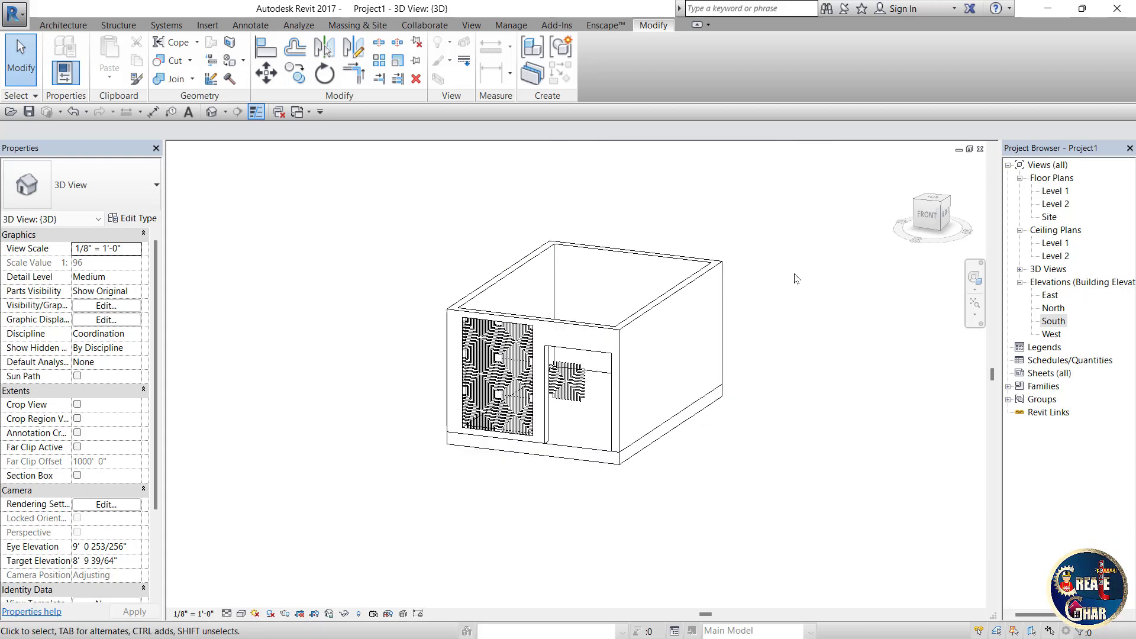
pyautogui.moveTo(954, 183); pyautogui.dragTo(388, 472)
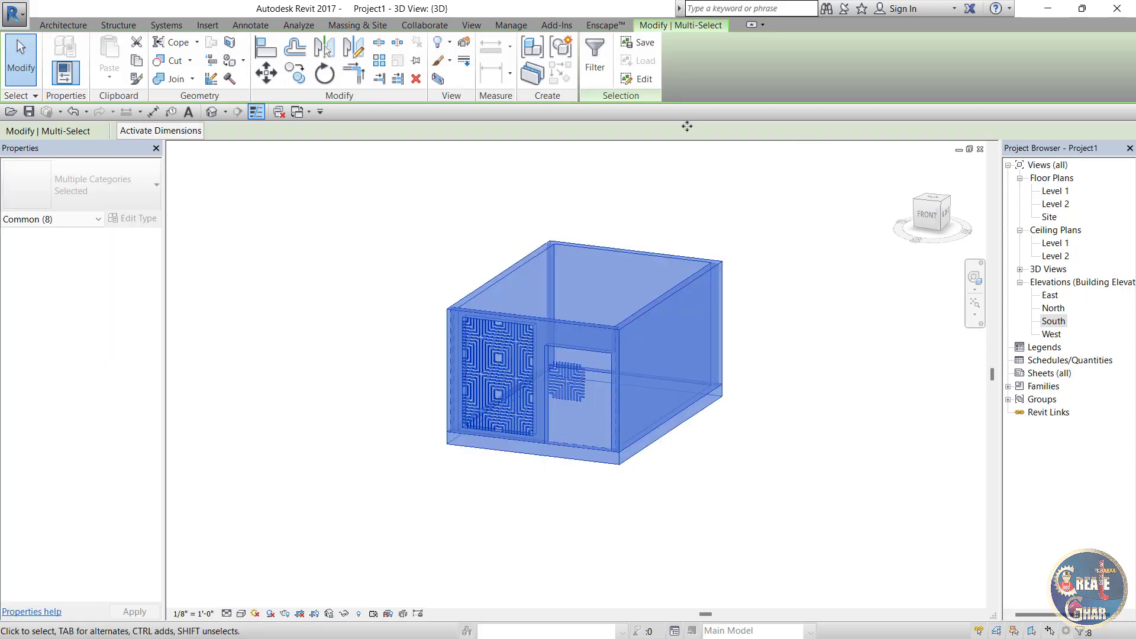
pyautogui.click(591, 66)
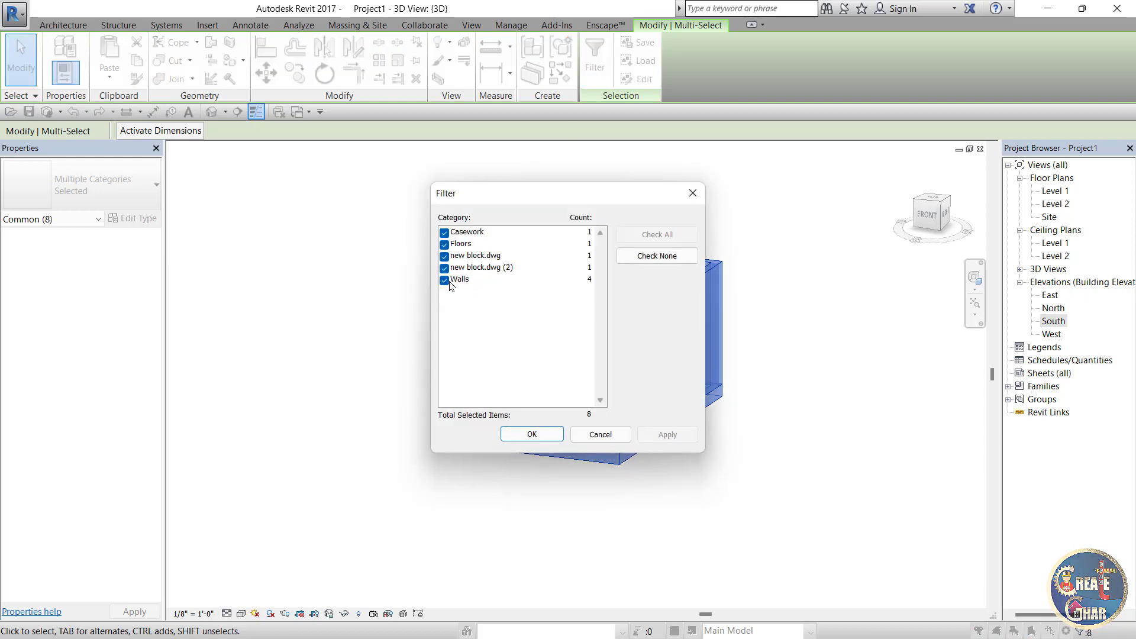
pyautogui.click(445, 233)
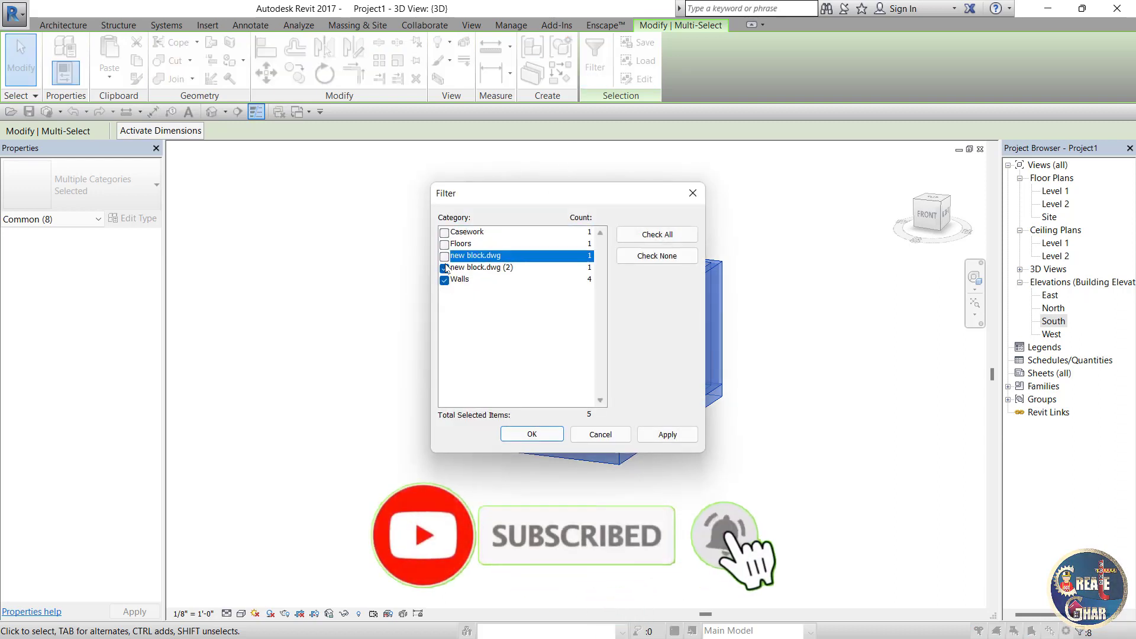
pyautogui.click(444, 268)
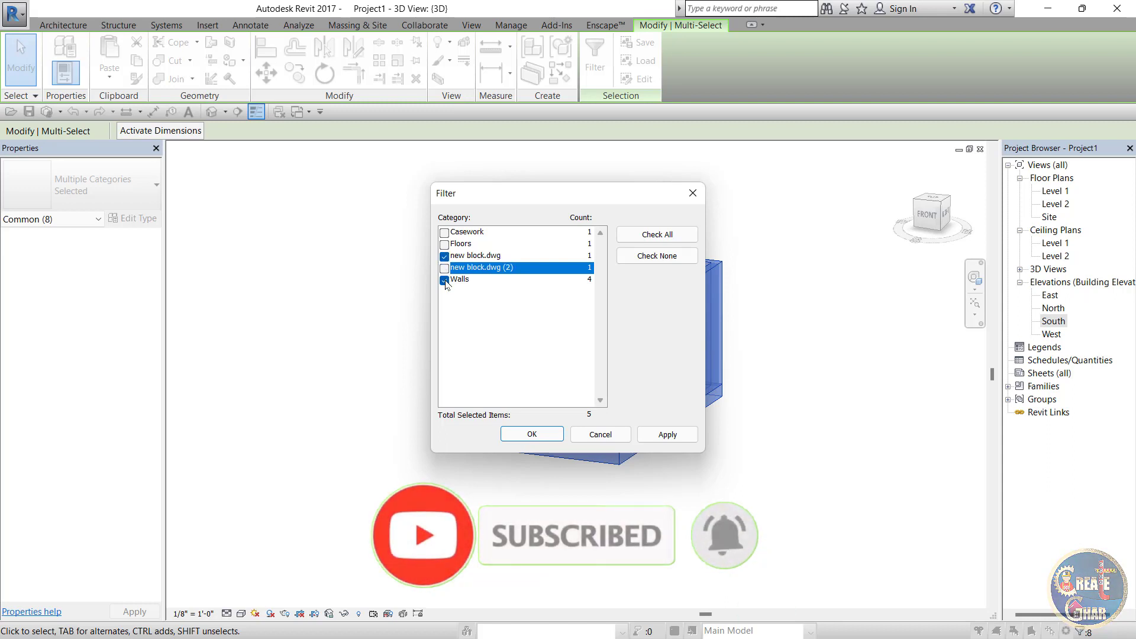
pyautogui.click(445, 280)
pyautogui.click(545, 437)
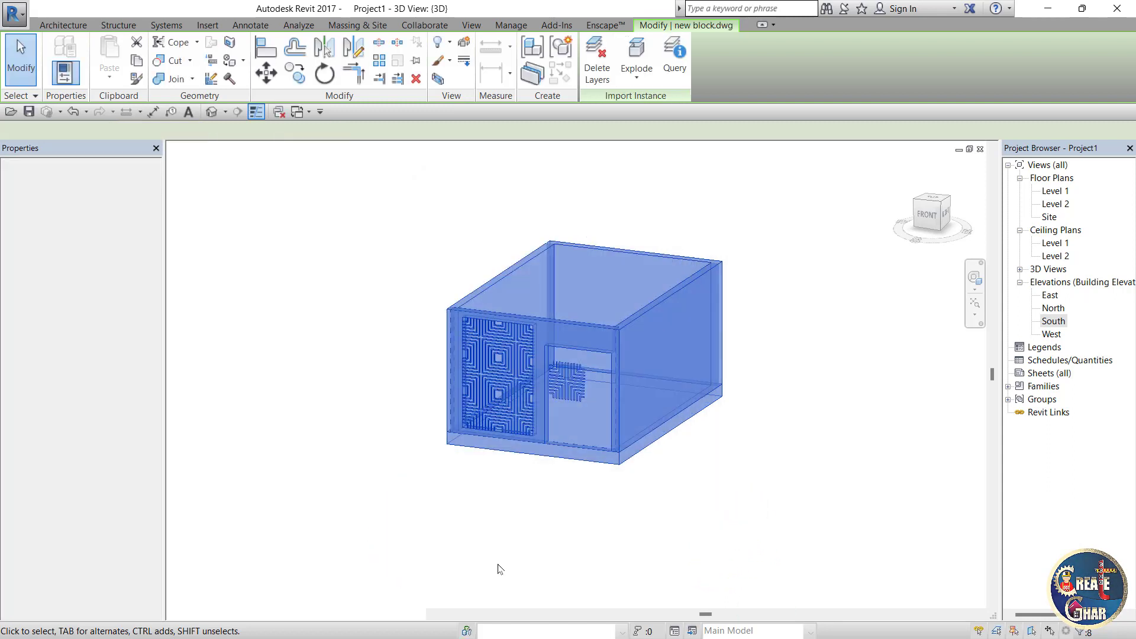
pyautogui.click(498, 569)
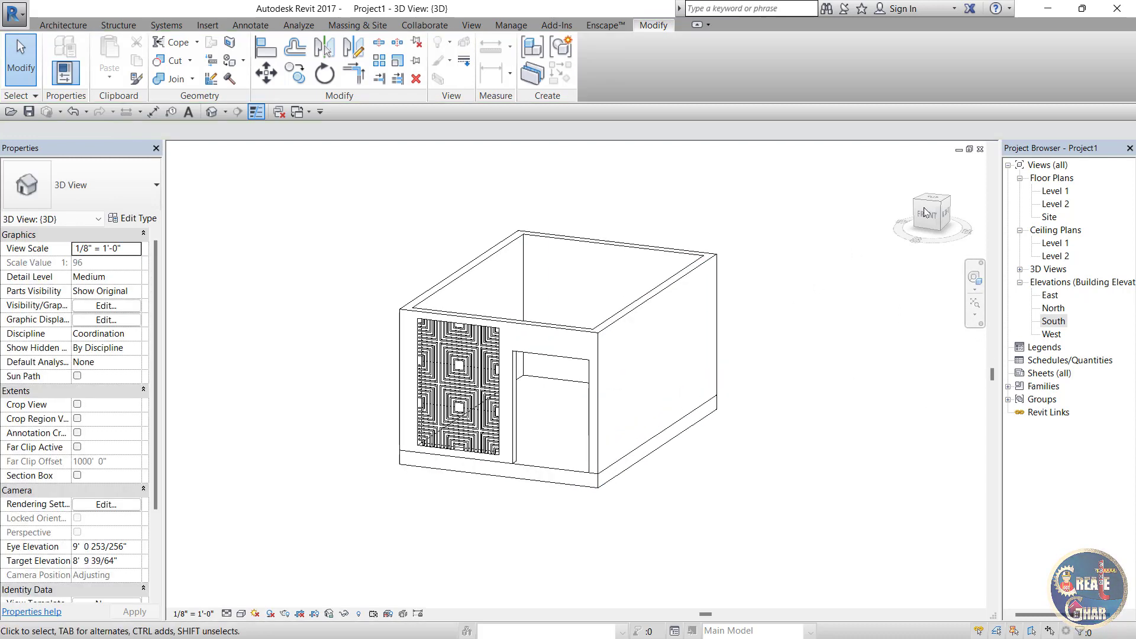
pyautogui.moveTo(913, 215); pyautogui.dragTo(519, 519)
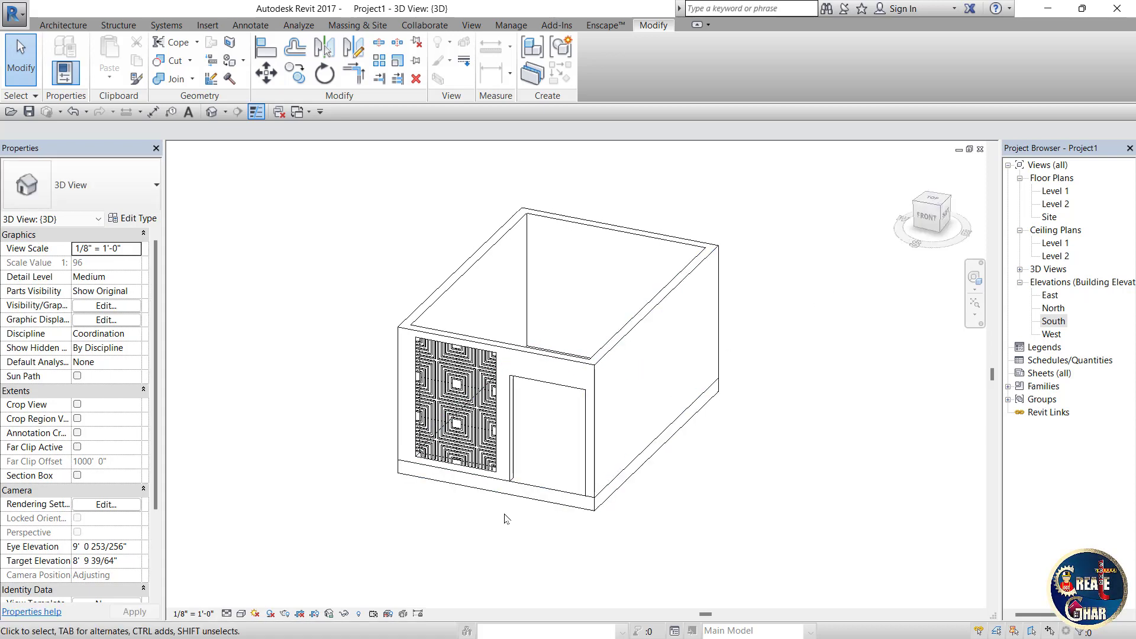
pyautogui.scroll(2, 497, 512)
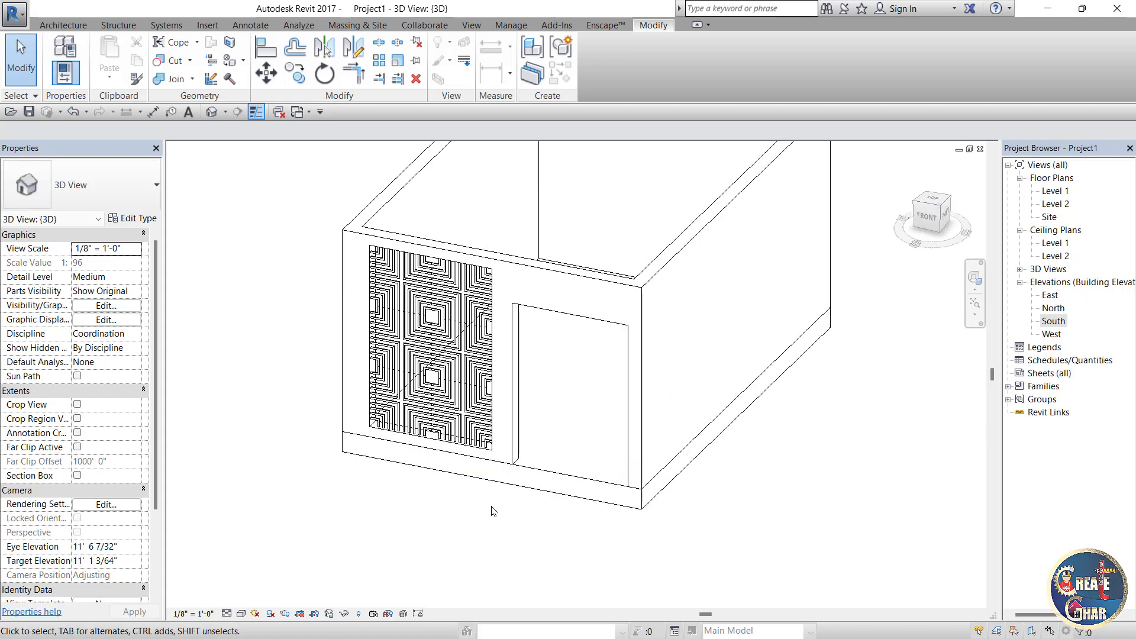
# Switch the 3D view to Shaded and select the jali casework panel on the front wall.
pyautogui.click(240, 614)
pyautogui.click(278, 577)
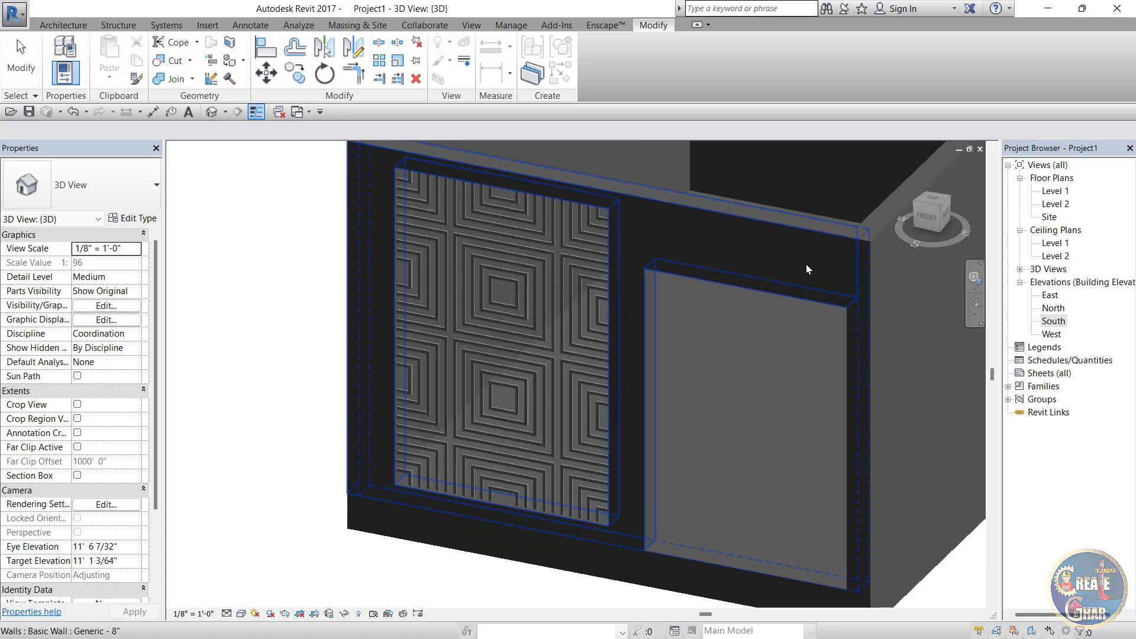
pyautogui.keyDown('shift'); pyautogui.moveTo(861, 244); pyautogui.dragTo(727, 243, button='middle'); pyautogui.keyUp('shift')
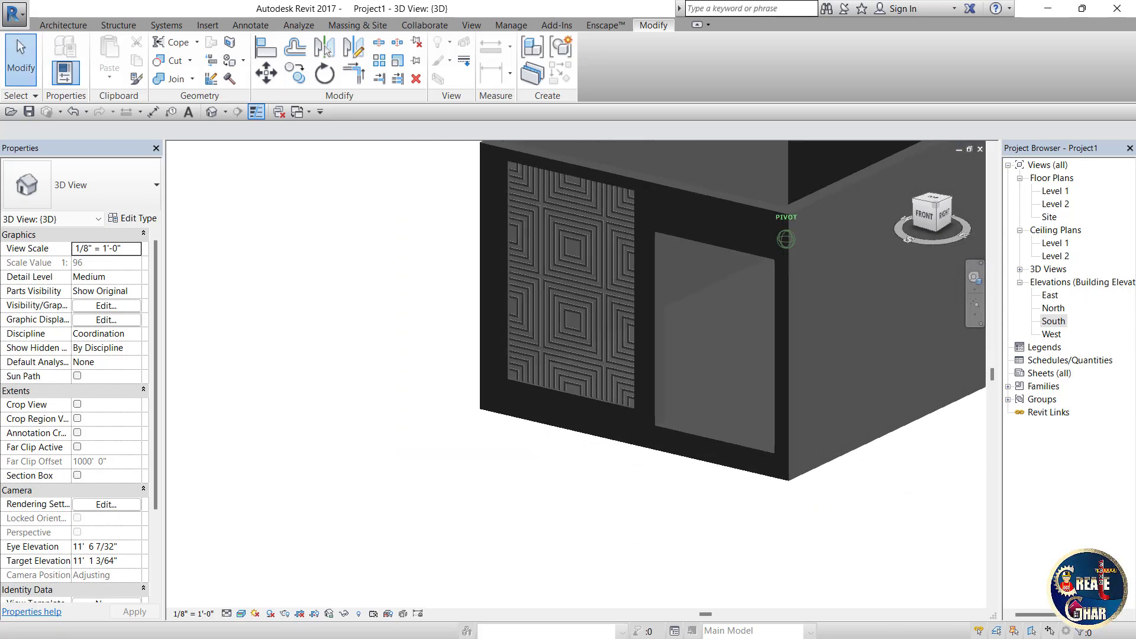
pyautogui.scroll(3, 557, 211)
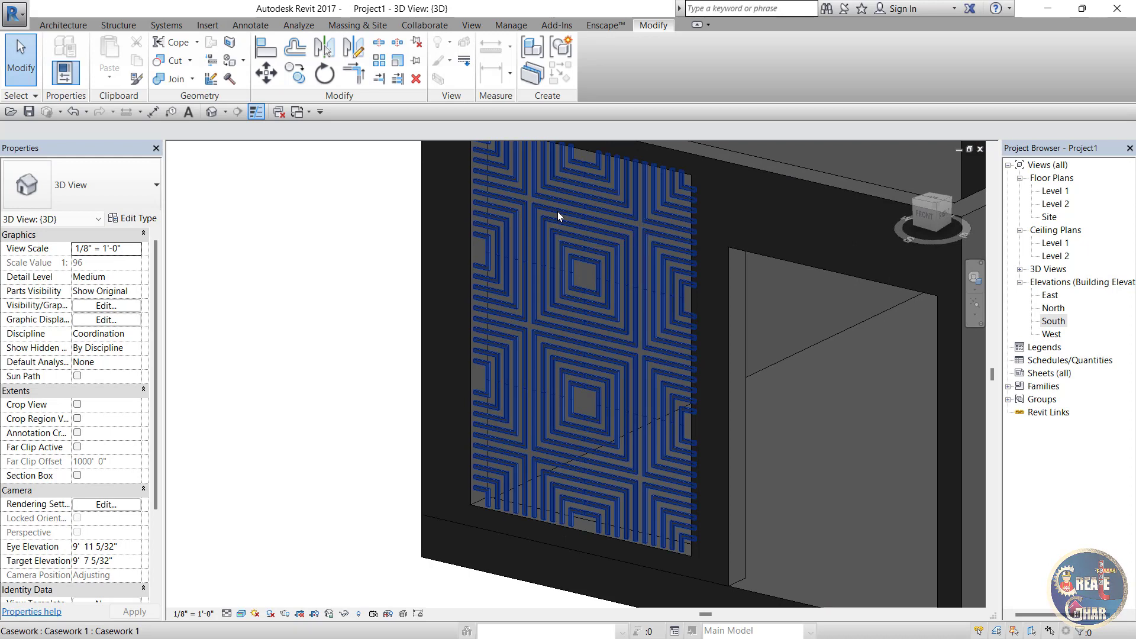
pyautogui.click(558, 217)
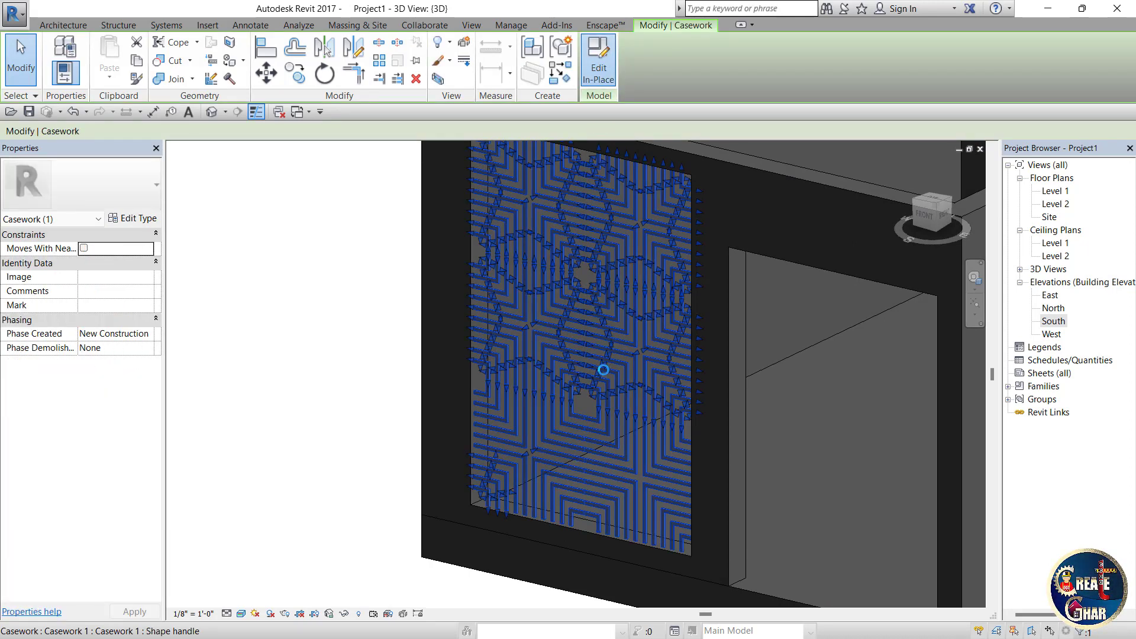
pyautogui.scroll(-3, 601, 387)
# Window-select the six lattice extrusions and edit their Material property.
pyautogui.scroll(-1, 587, 397)
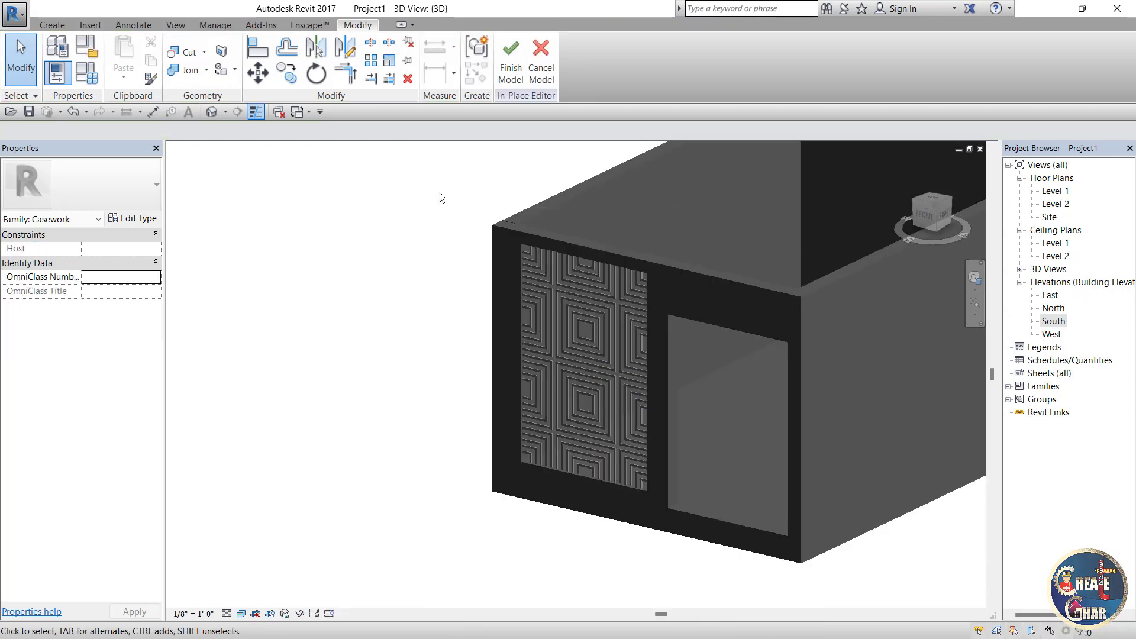
pyautogui.moveTo(440, 192)
pyautogui.mouseDown()
pyautogui.moveTo(643, 519)
pyautogui.moveTo(682, 534)
pyautogui.mouseUp()
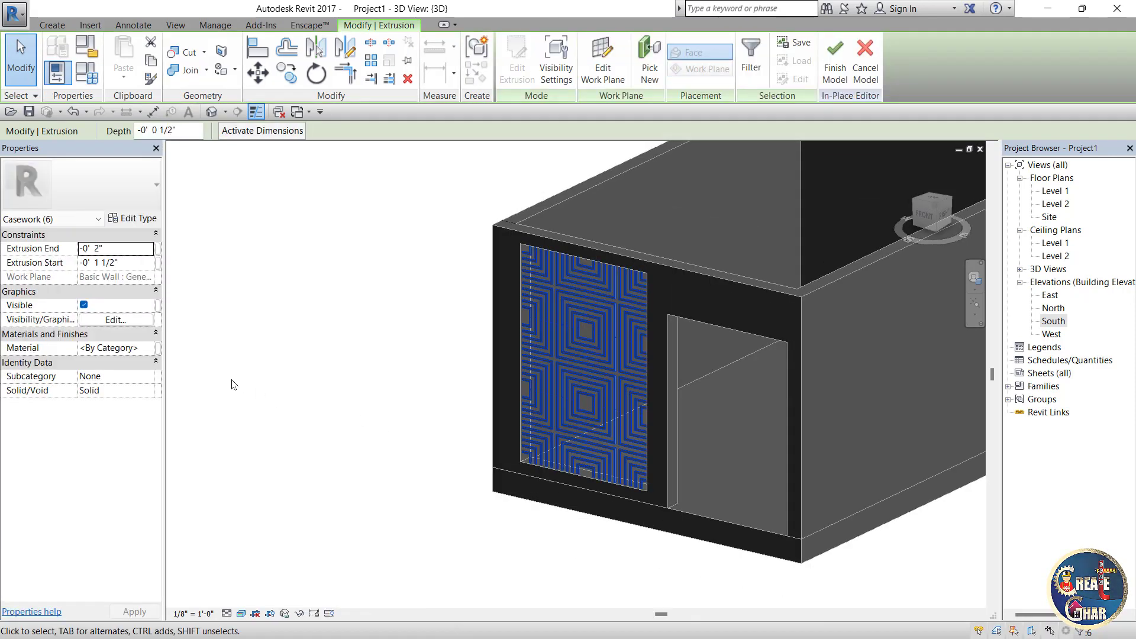
pyautogui.click(151, 351)
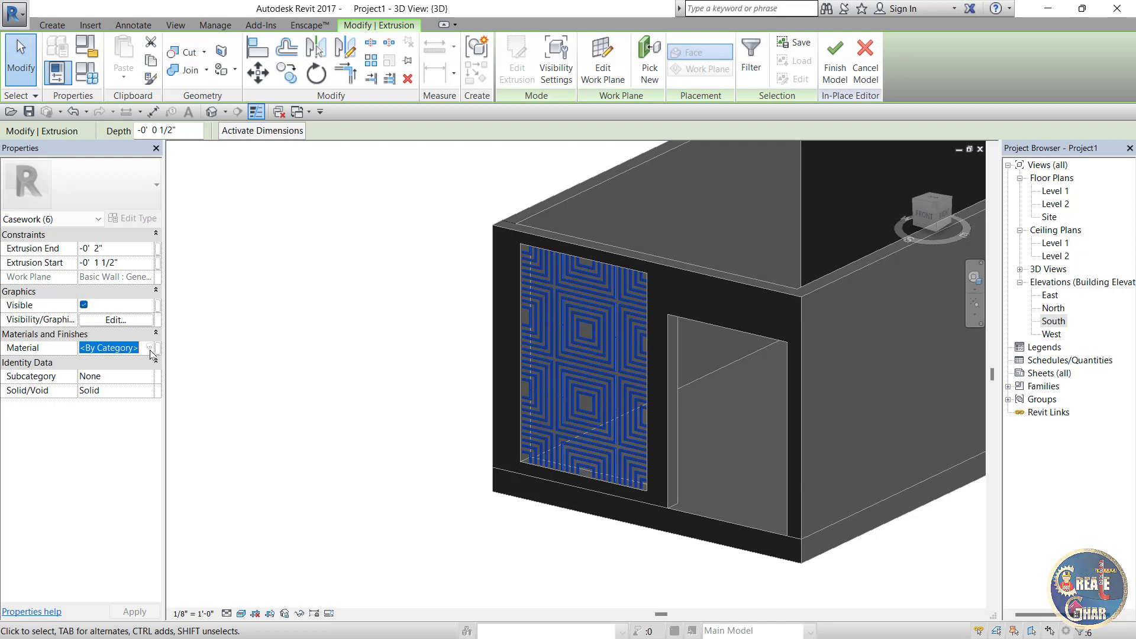
# Assign the yellow Parking Stripe material to the lattice extrusions in the Material Browser.
pyautogui.click(150, 348)
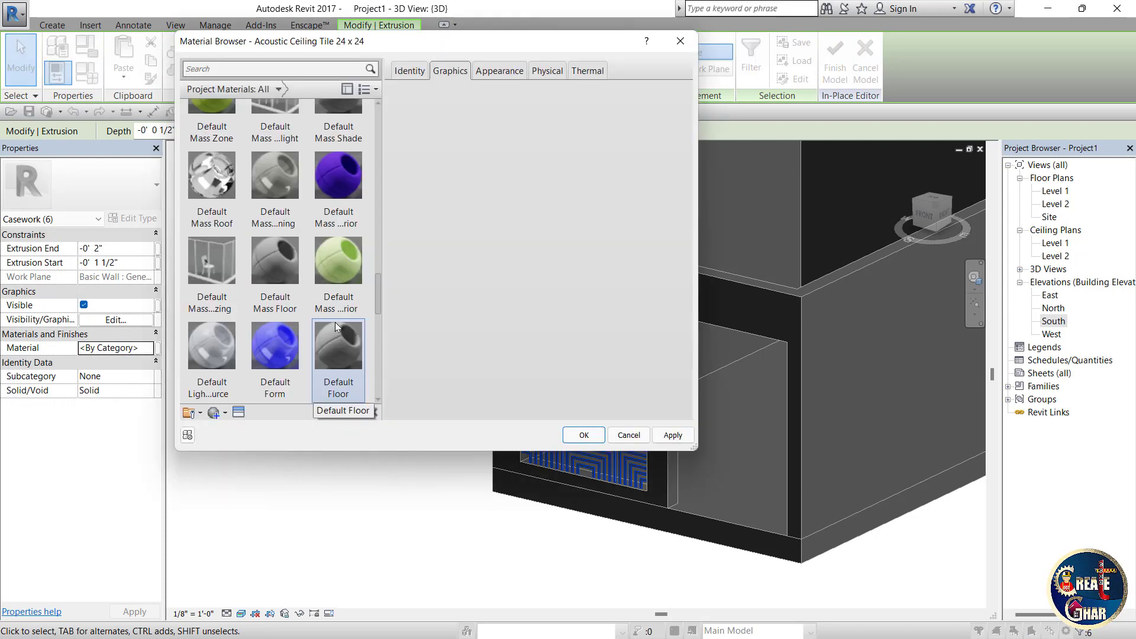
pyautogui.scroll(4, 334, 348)
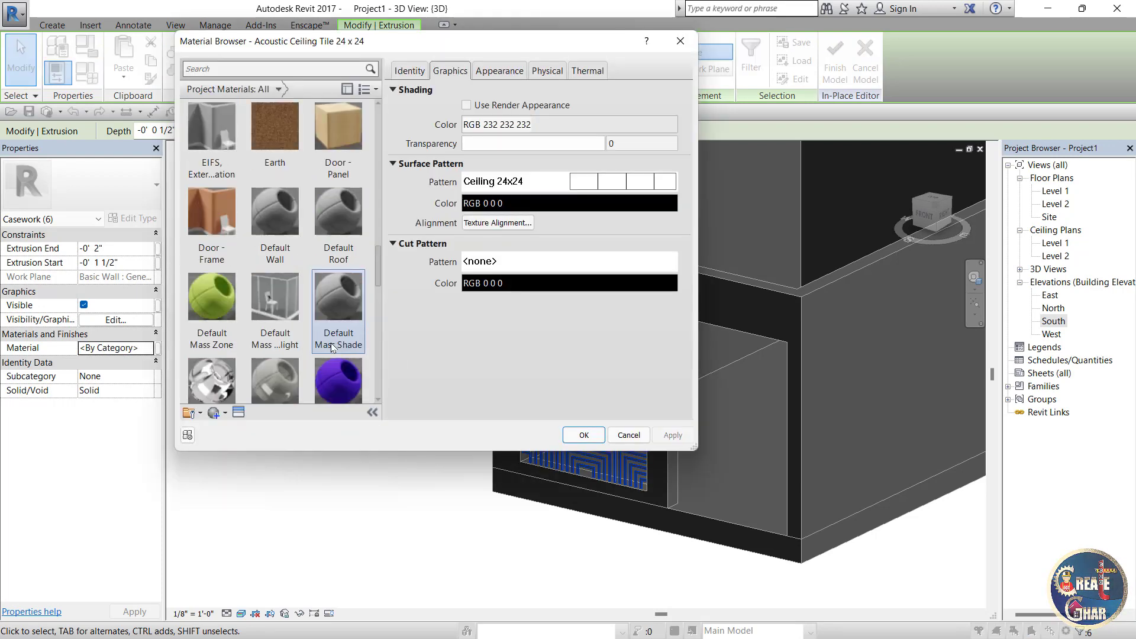
pyautogui.scroll(4, 331, 347)
pyautogui.scroll(4, 332, 346)
pyautogui.scroll(4, 331, 346)
pyautogui.scroll(-5, 331, 346)
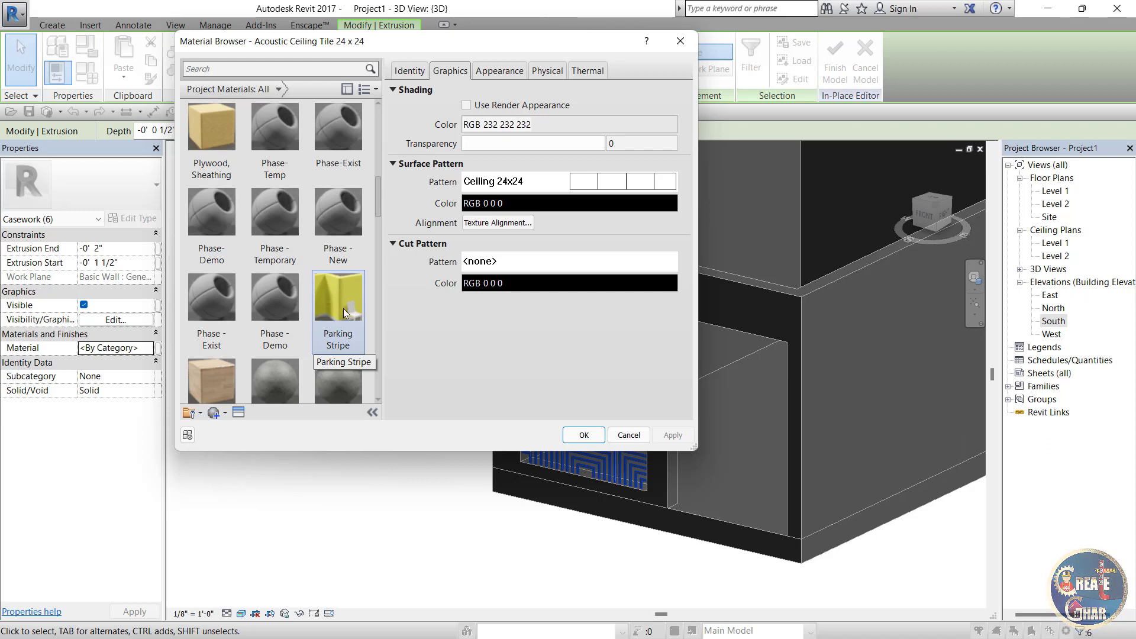
pyautogui.click(343, 313)
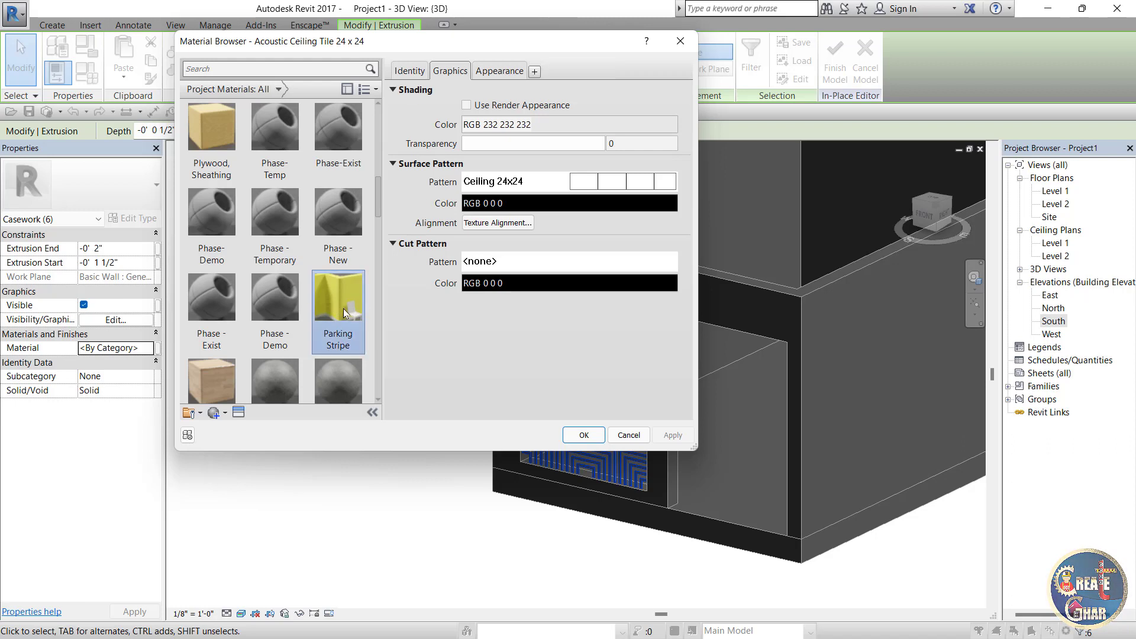
pyautogui.click(584, 435)
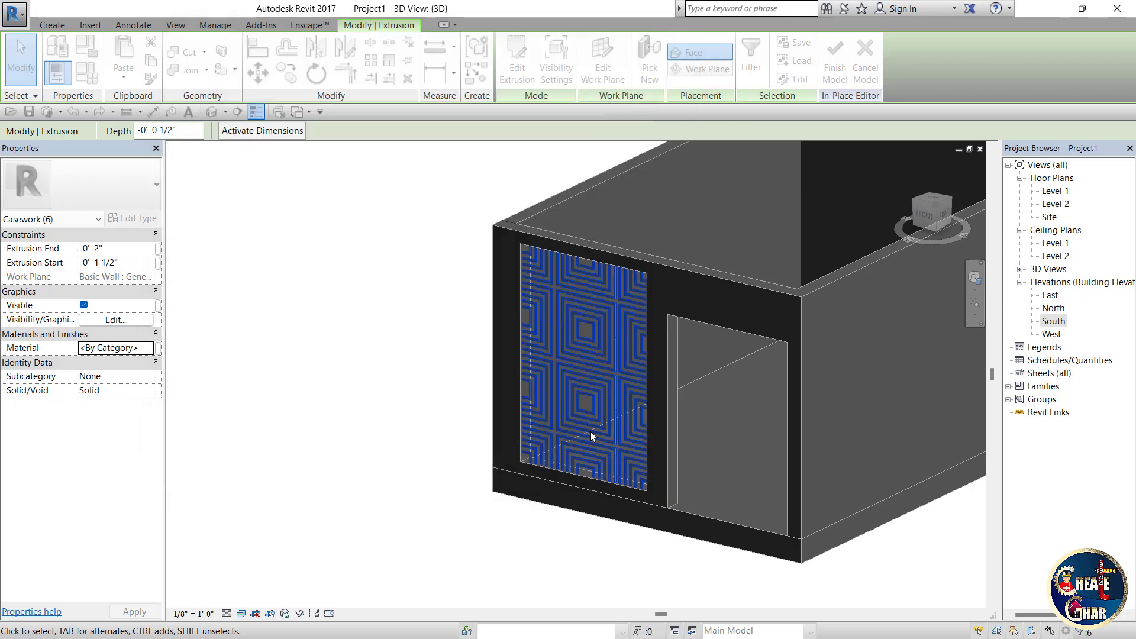
# Deselect the extrusions, finish the in-place model, and orbit to view the yellow panel.
pyautogui.press('Escape')
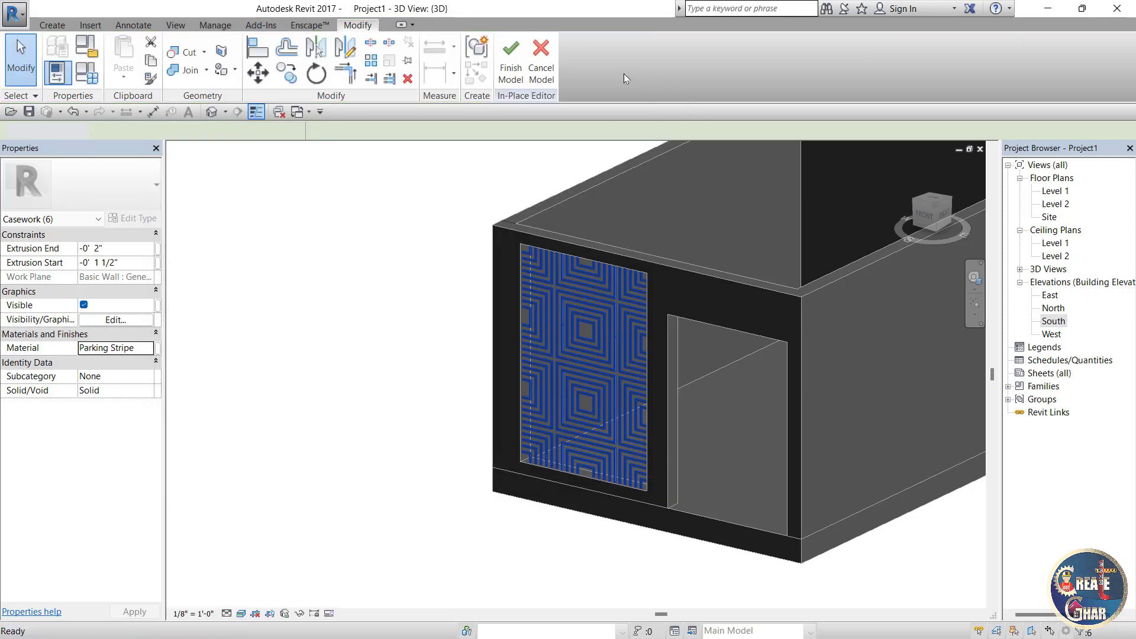
pyautogui.click(512, 64)
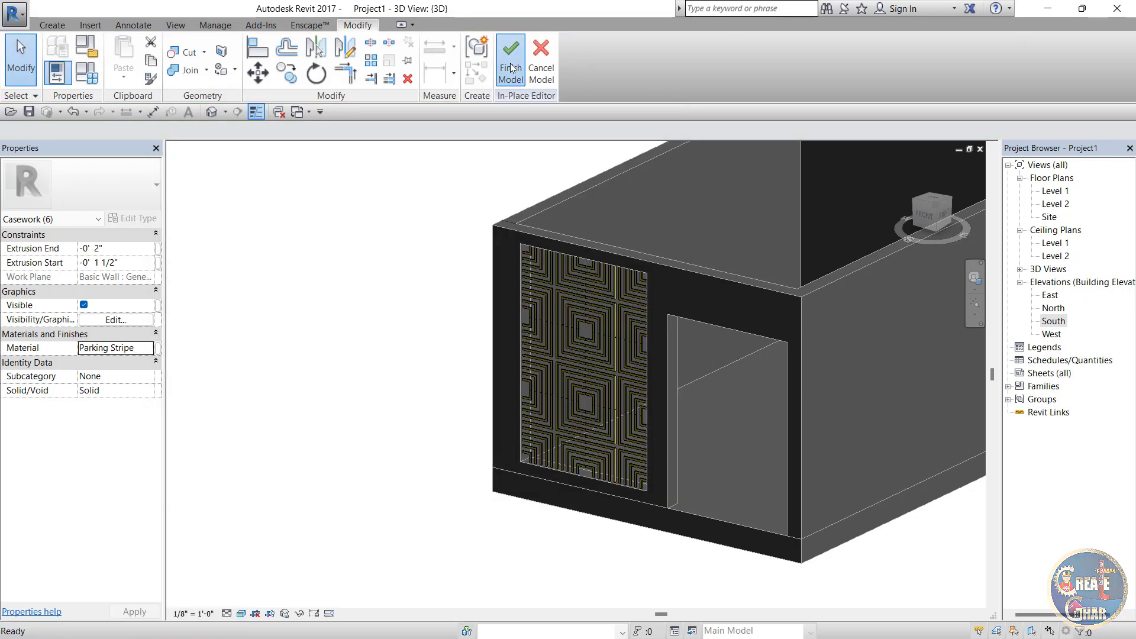
pyautogui.keyDown('shift'); pyautogui.moveTo(592, 324); pyautogui.dragTo(799, 322, button='middle'); pyautogui.keyUp('shift')
pyautogui.scroll(-2, 551, 384)
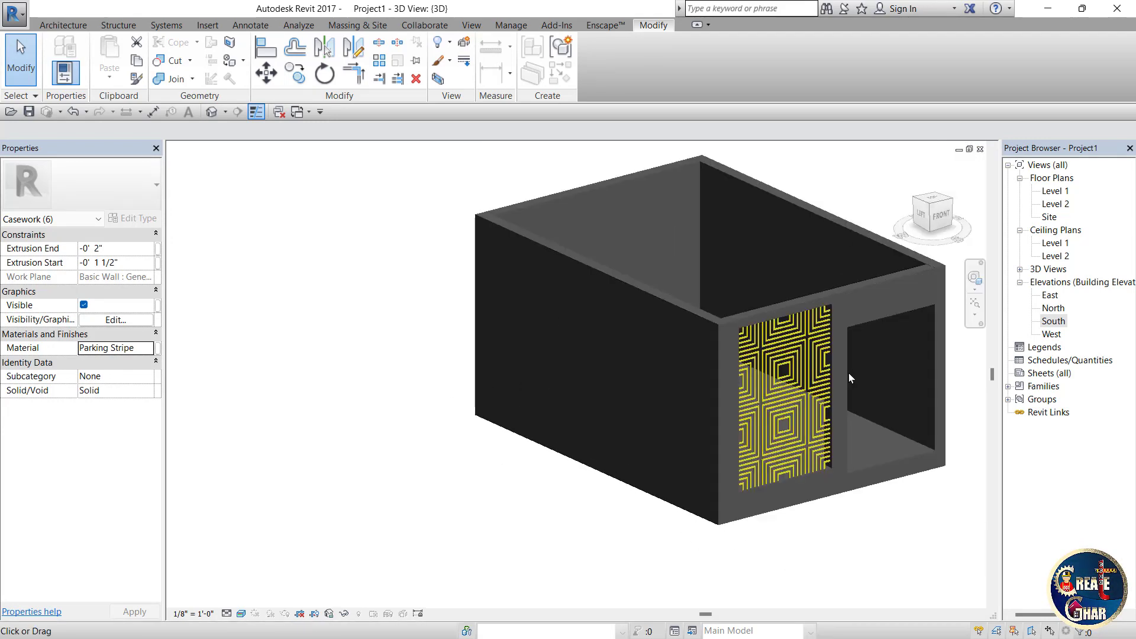
pyautogui.scroll(2, 850, 377)
pyautogui.press('Escape')
pyautogui.scroll(2, 895, 377)
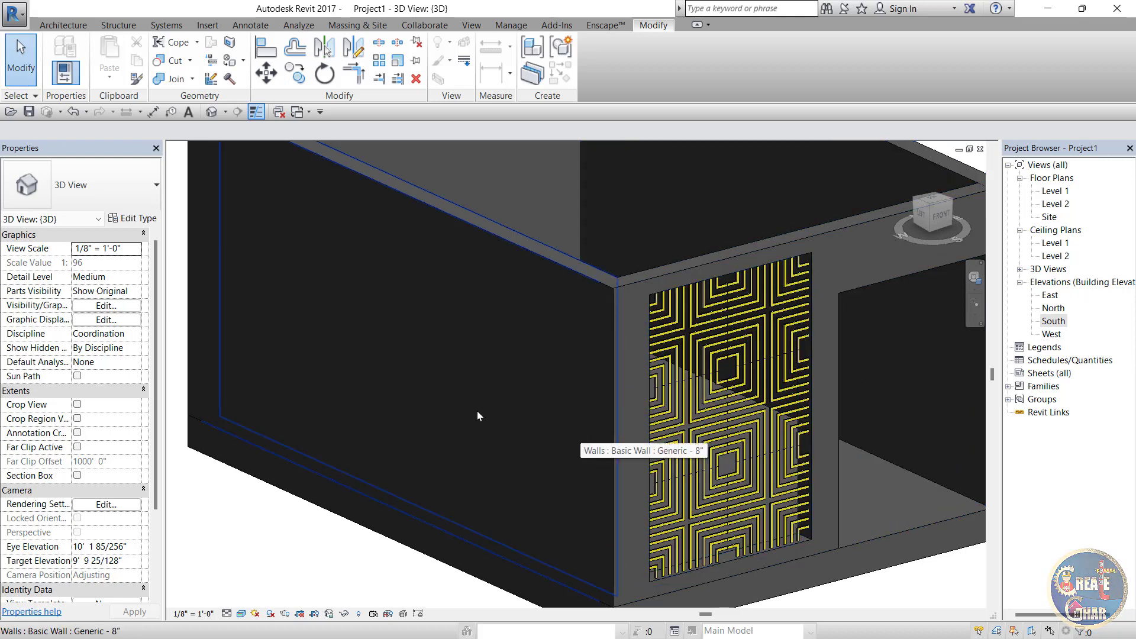
pyautogui.scroll(-2, 405, 406)
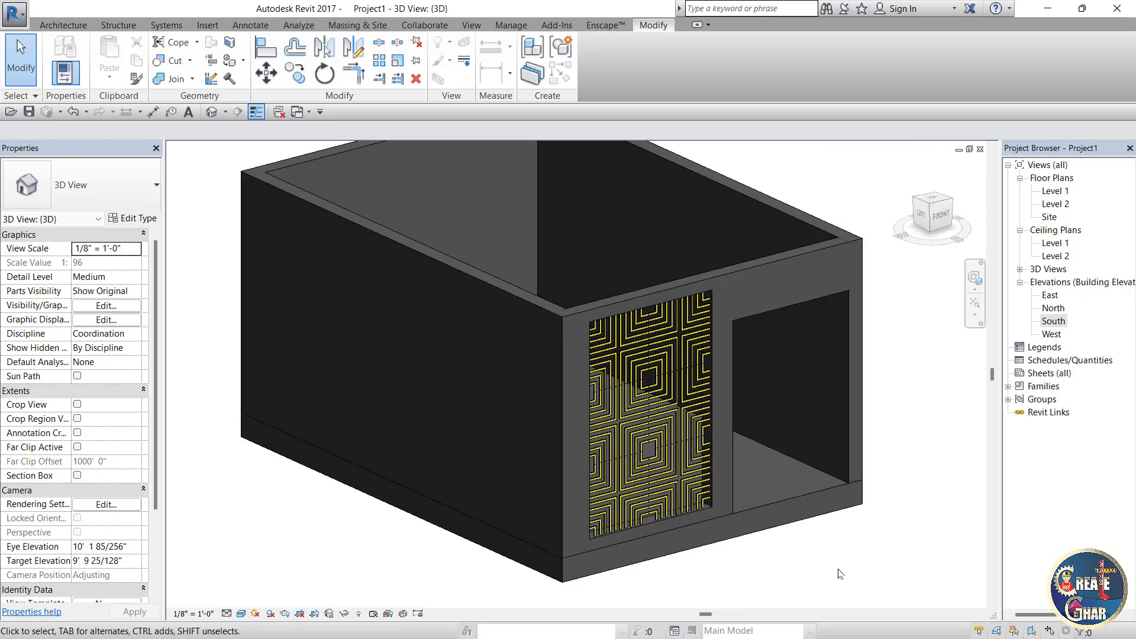
pyautogui.scroll(1, 840, 574)
pyautogui.scroll(1, 839, 574)
pyautogui.scroll(-2, 840, 565)
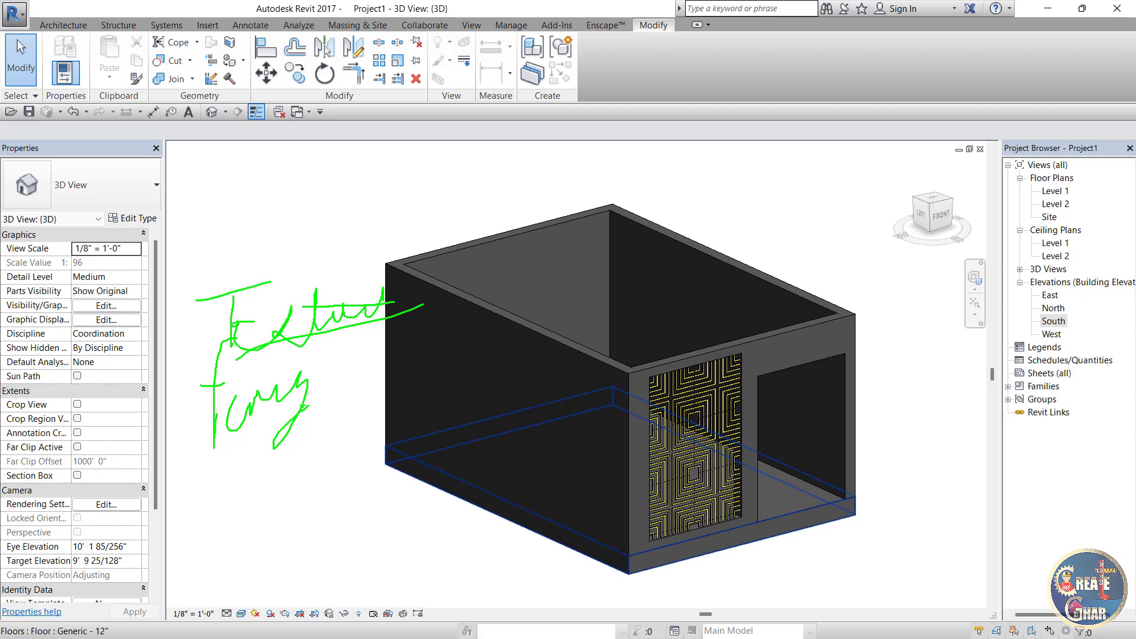
pyautogui.press('Escape')
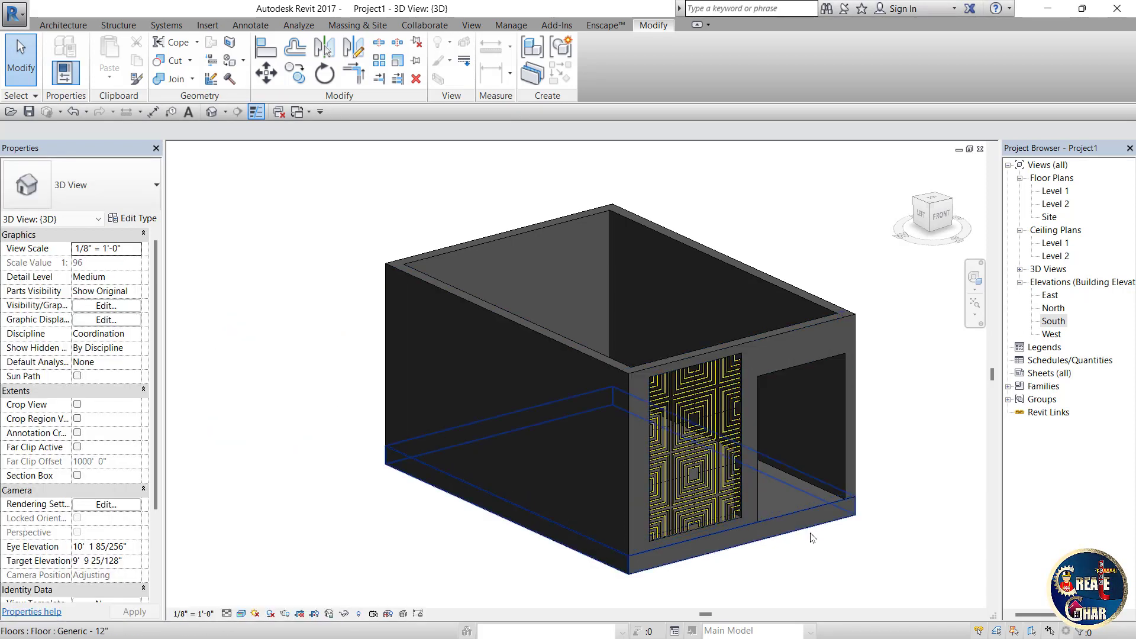
pyautogui.scroll(1, 809, 534)
pyautogui.scroll(2, 802, 536)
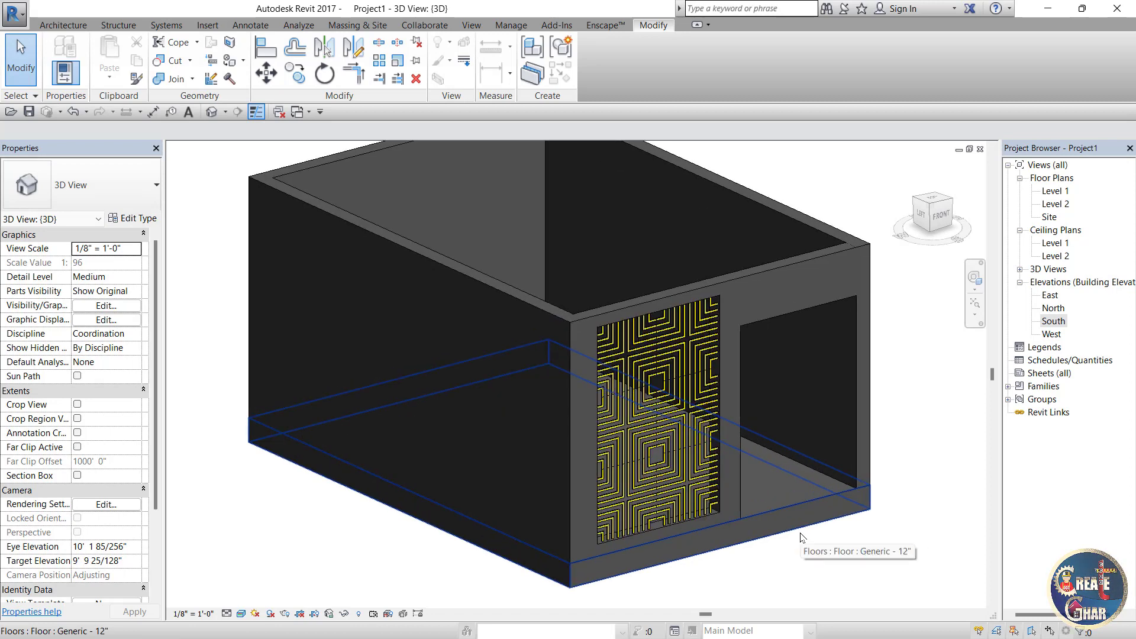
pyautogui.scroll(2, 806, 548)
pyautogui.scroll(1, 807, 553)
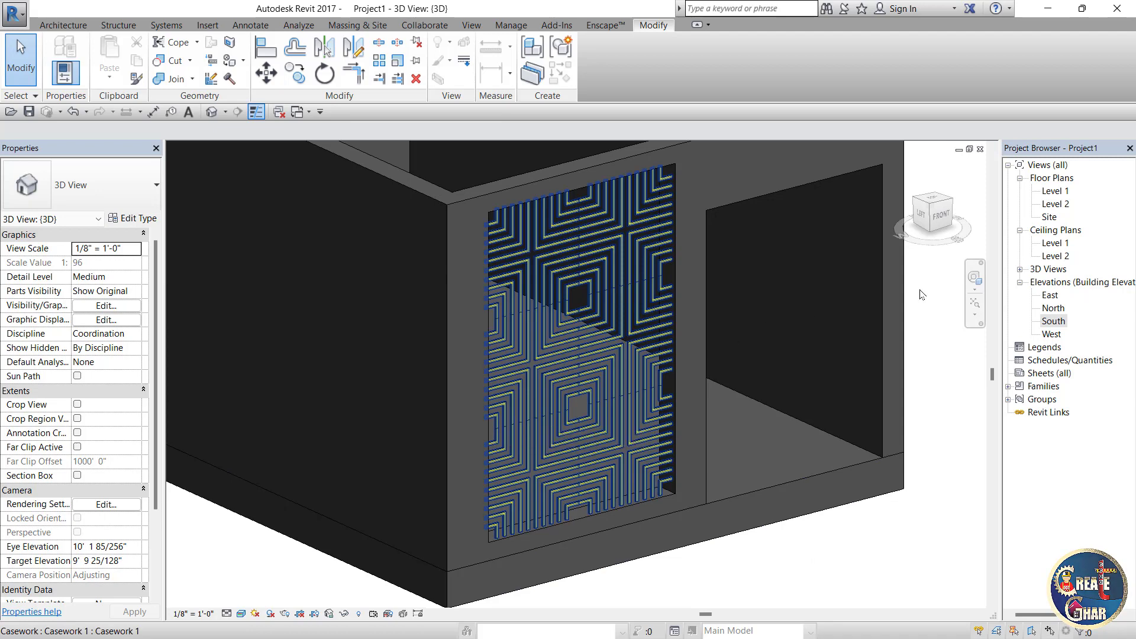
pyautogui.scroll(-1, 509, 426)
pyautogui.scroll(-1, 509, 426)
pyautogui.moveTo(895, 223)
pyautogui.mouseDown()
pyautogui.moveTo(923, 230)
pyautogui.moveTo(923, 255)
pyautogui.mouseUp()
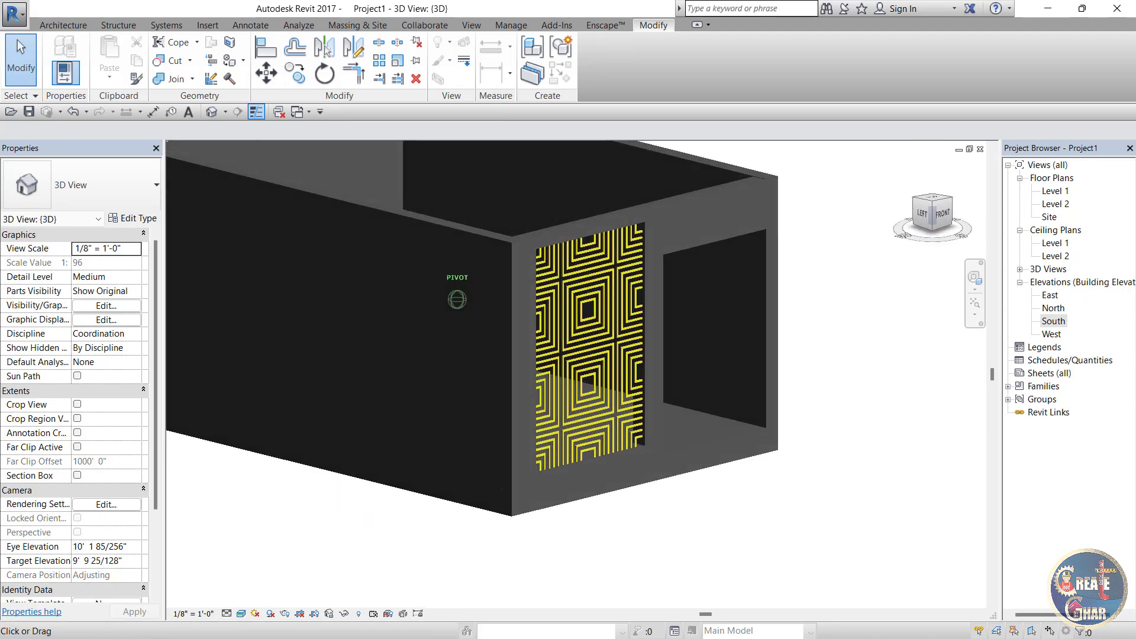
pyautogui.scroll(2, 680, 404)
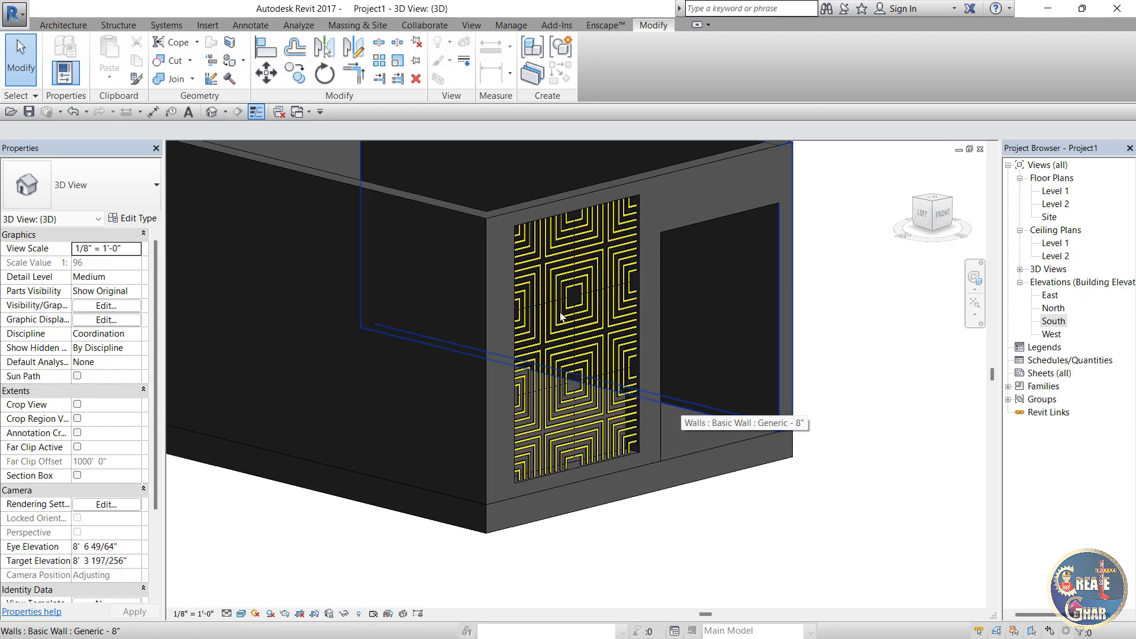
pyautogui.scroll(1, 557, 295)
pyautogui.scroll(-3, 578, 425)
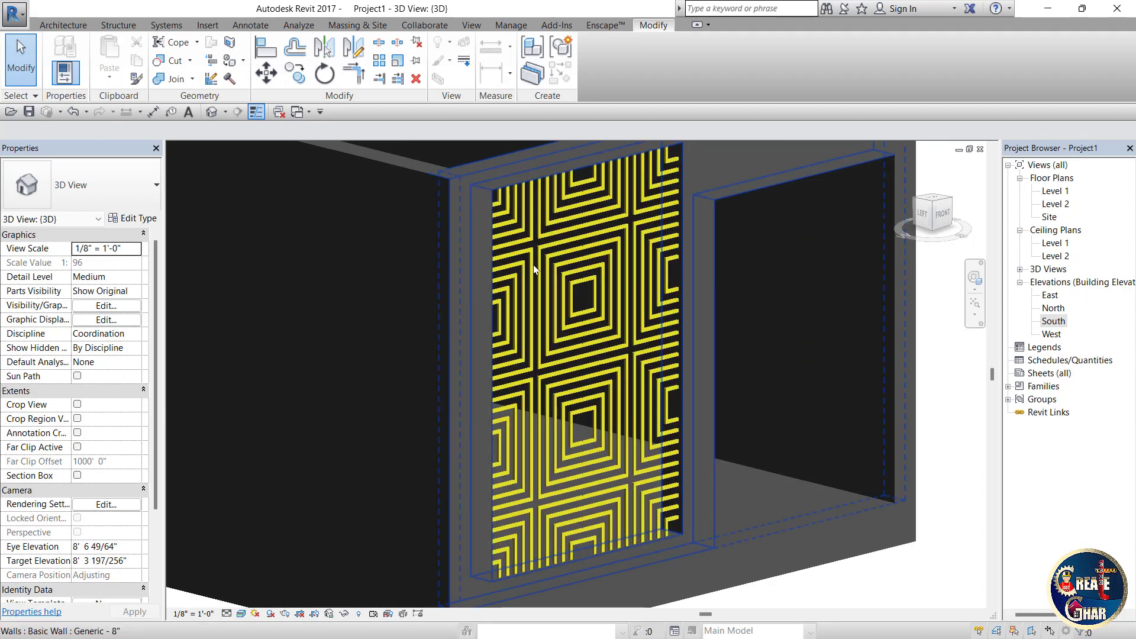
pyautogui.moveTo(900, 334)
pyautogui.keyDown('shift'); pyautogui.mouseDown(button='middle')
pyautogui.moveTo(907, 307)
pyautogui.moveTo(986, 258)
pyautogui.moveTo(903, 213)
pyautogui.mouseUp(button='middle'); pyautogui.keyUp('shift')
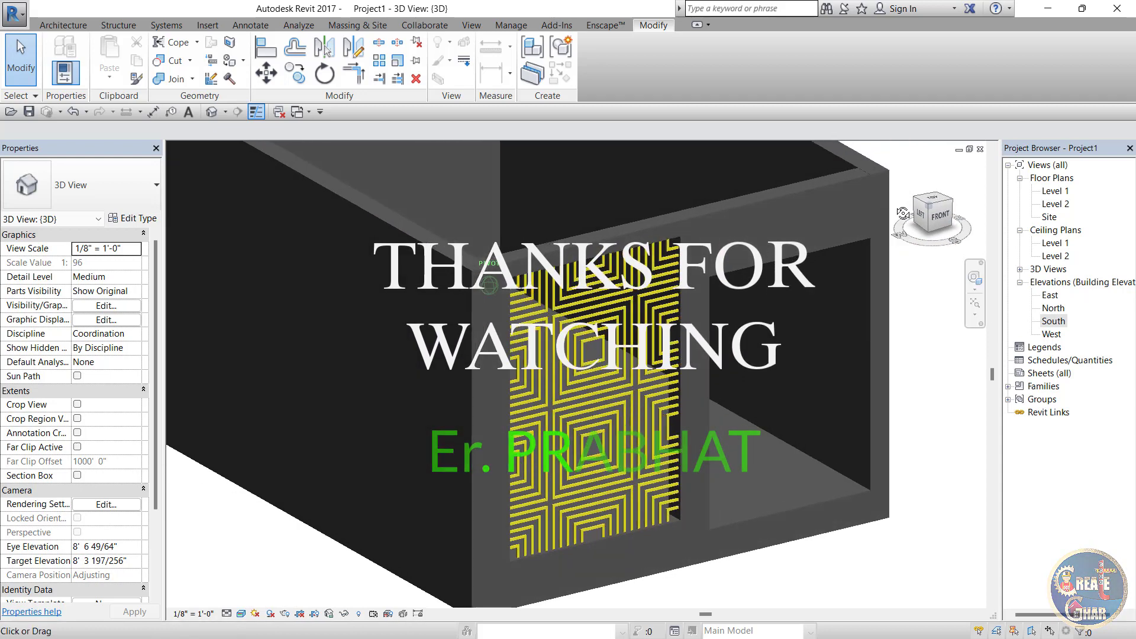